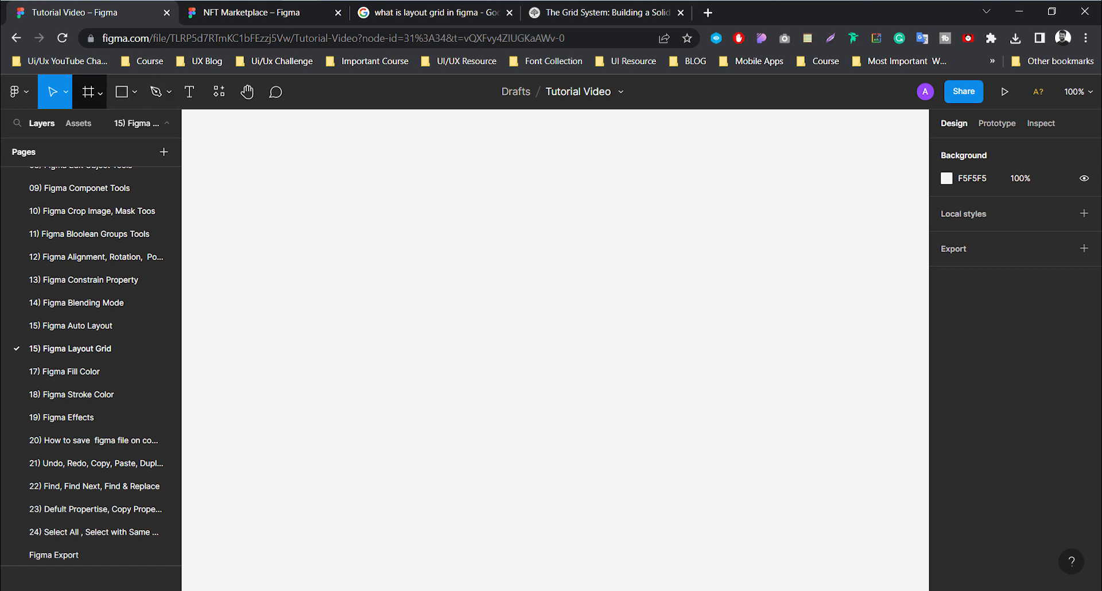
Create a 1920 × 1080 frame from the Slide 16:9 presentation preset on the empty canvas.
left_click(100, 92)
left_click(96, 126)
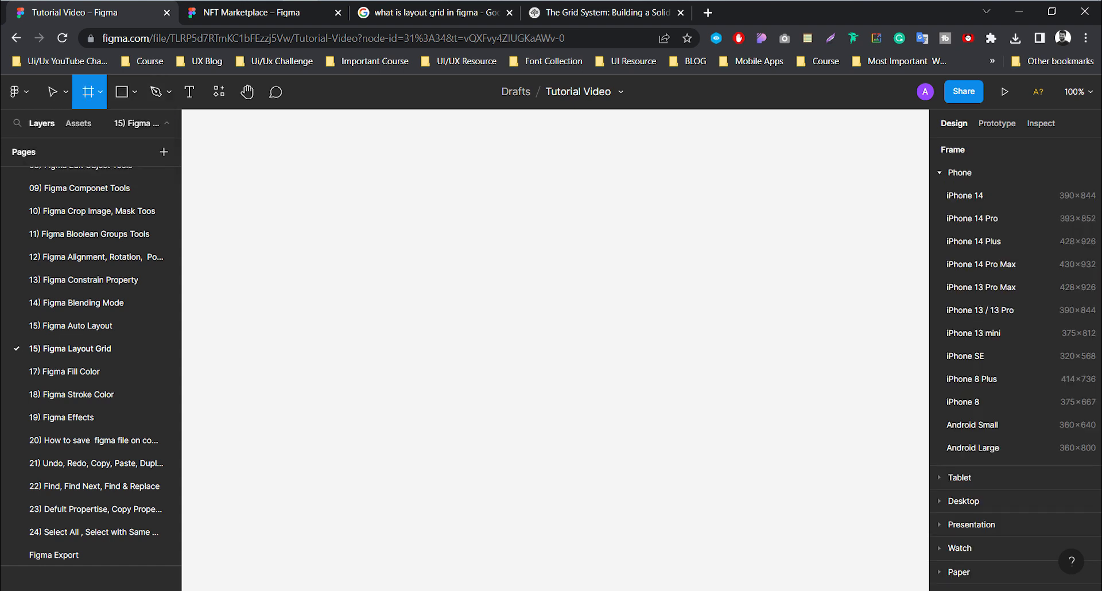
scroll(976, 322, "down", 2)
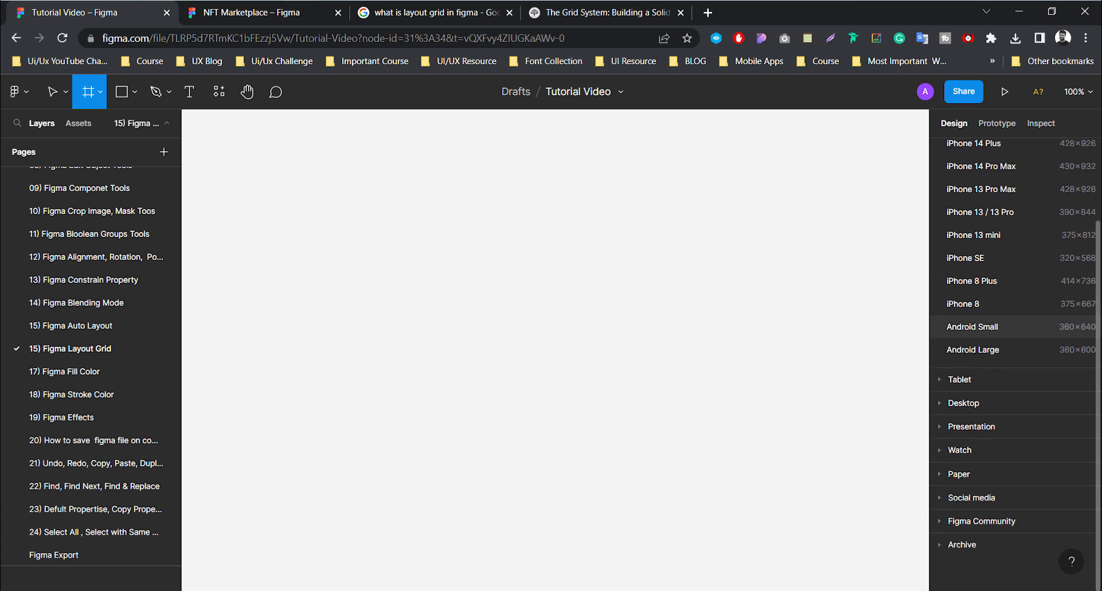
left_click(971, 426)
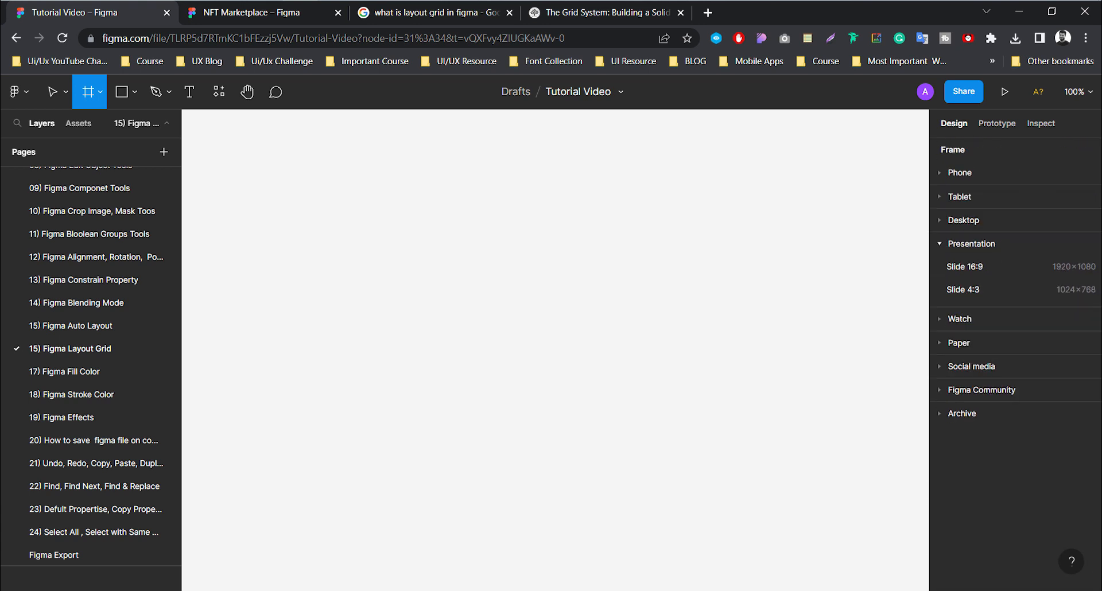
left_click(965, 267)
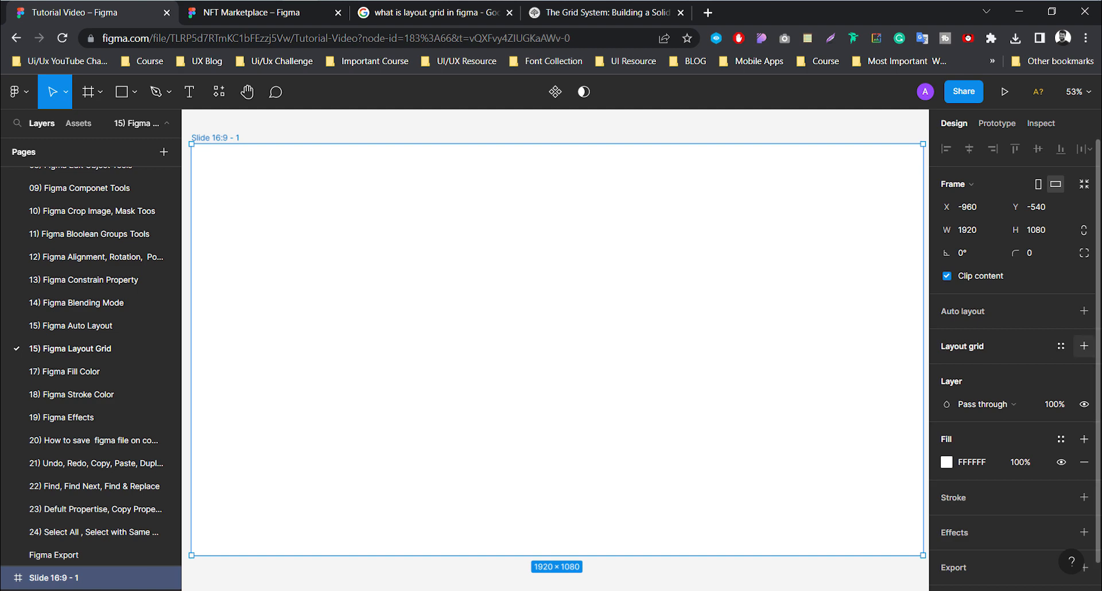
Add a layout grid to the slide frame and open the grid's settings.
left_click(1084, 346)
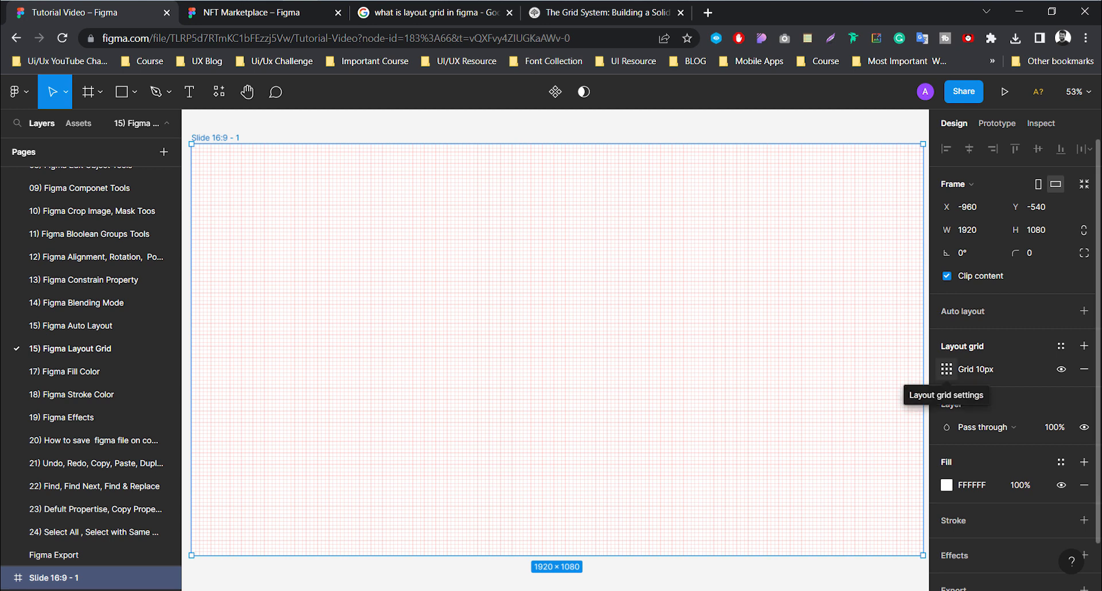
left_click(946, 369)
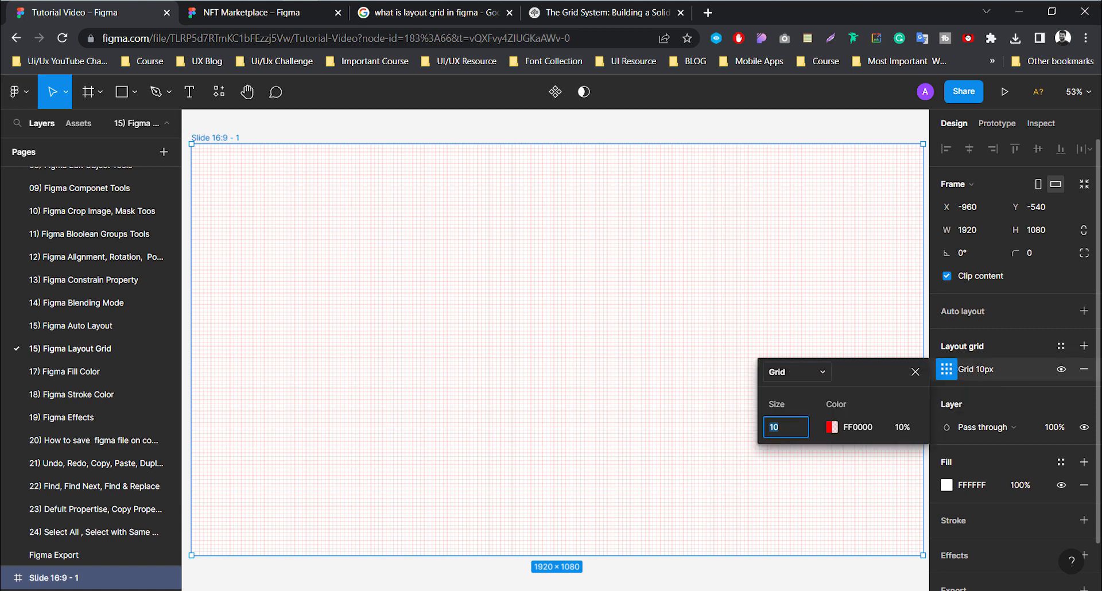
Review the available layout grid types, Grid, Columns and Rows, keeping Grid selected.
left_click(798, 372)
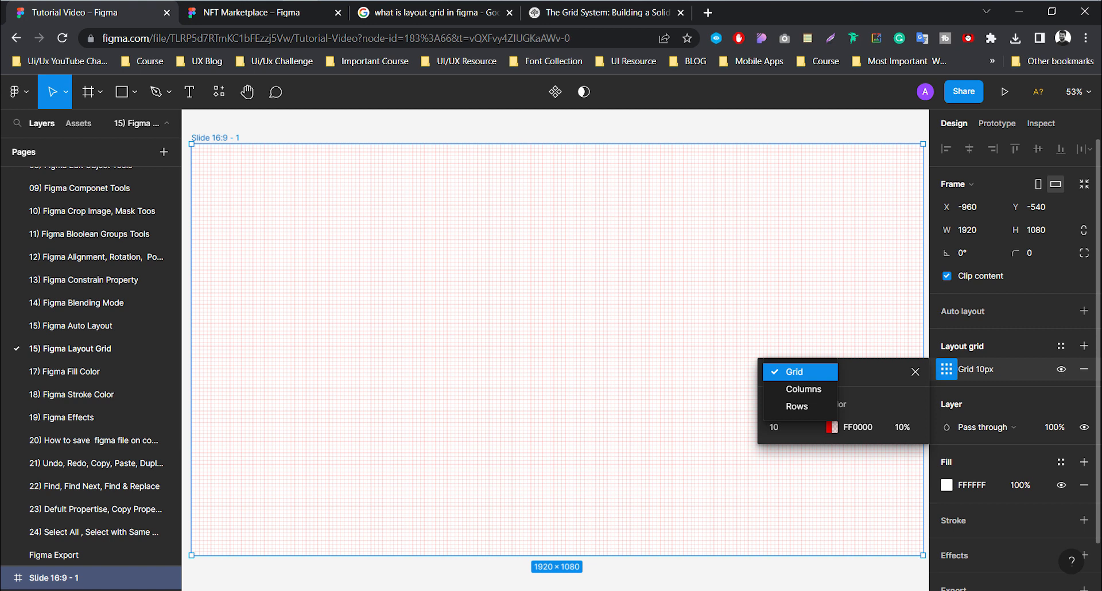
key("Down")
key("Down")
key("Up")
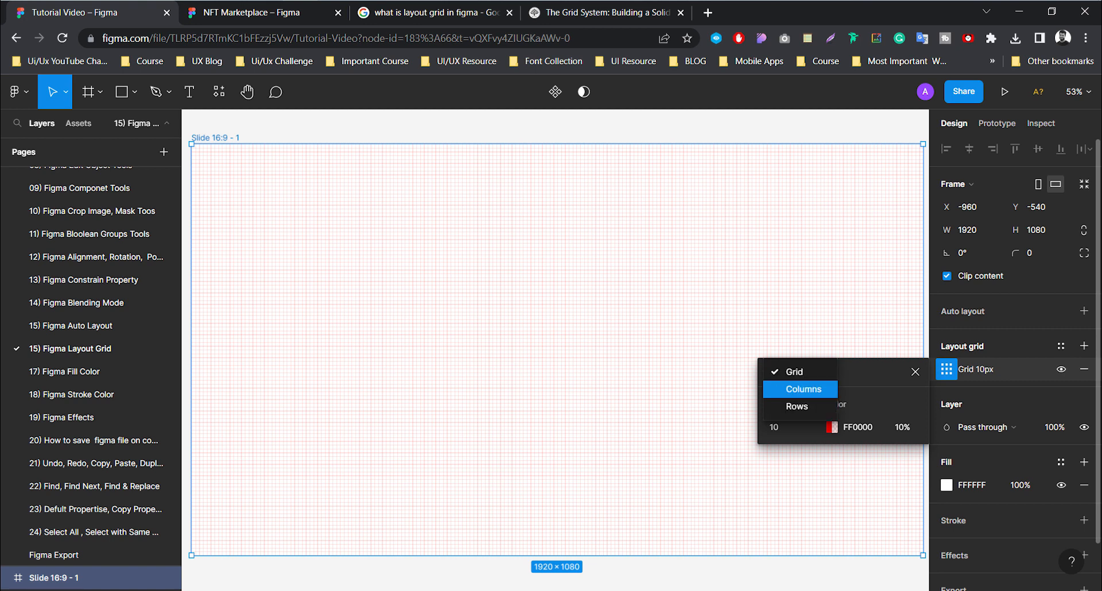
key("Up")
key("Down")
key("Down")
key("Up")
key("Down")
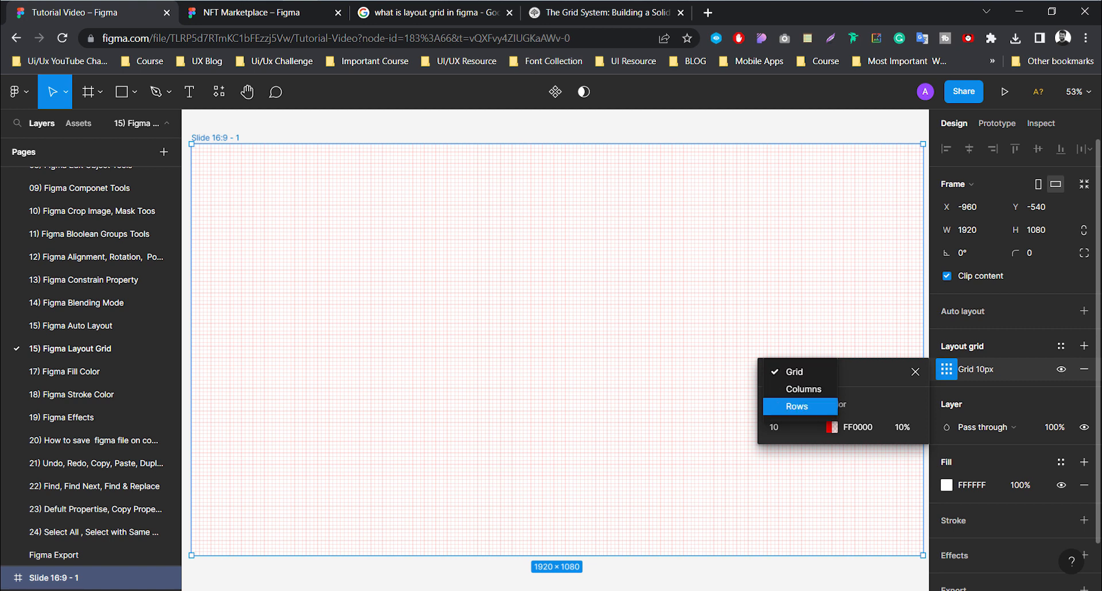
key("Up")
key("Down")
key("Up")
key("Up")
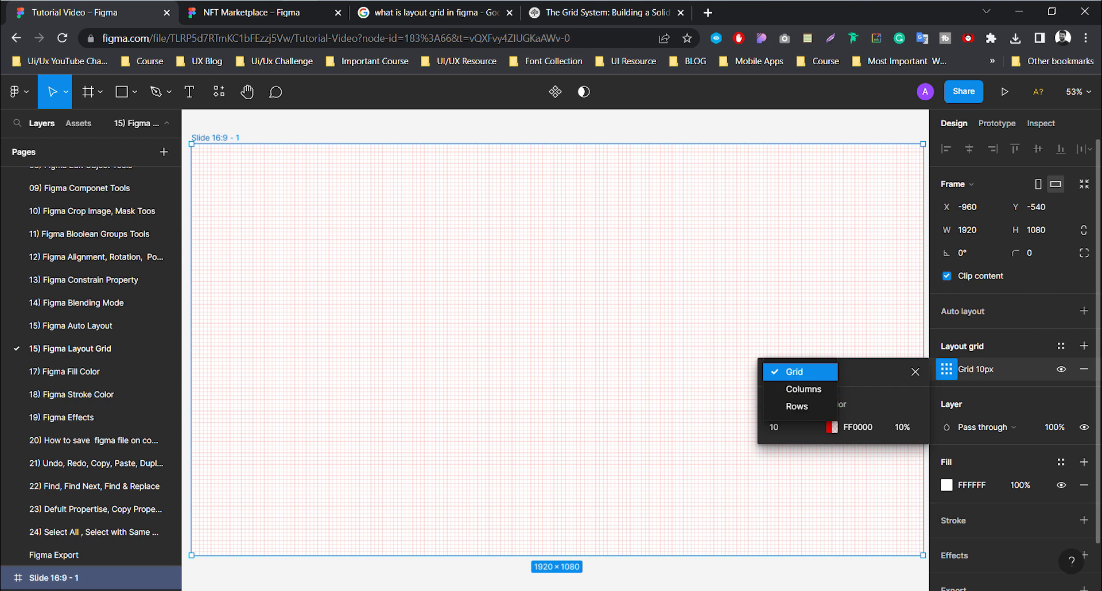
left_click(795, 372)
left_click(795, 372)
left_click(795, 373)
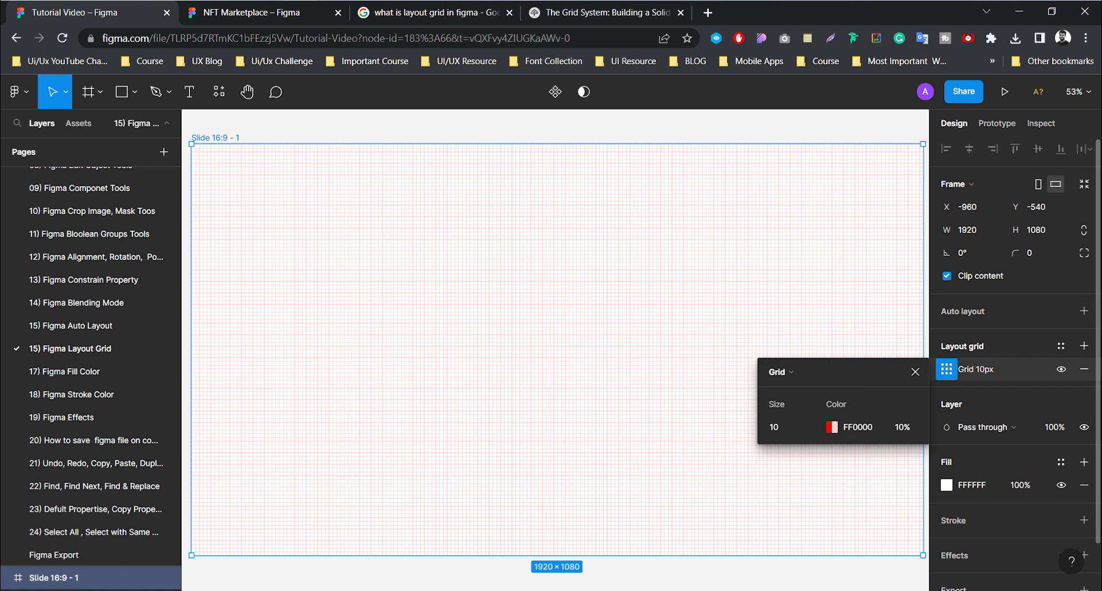
Try the Columns layout type on the slide frame and switch back to Grid.
left_click(797, 372)
left_click(804, 389)
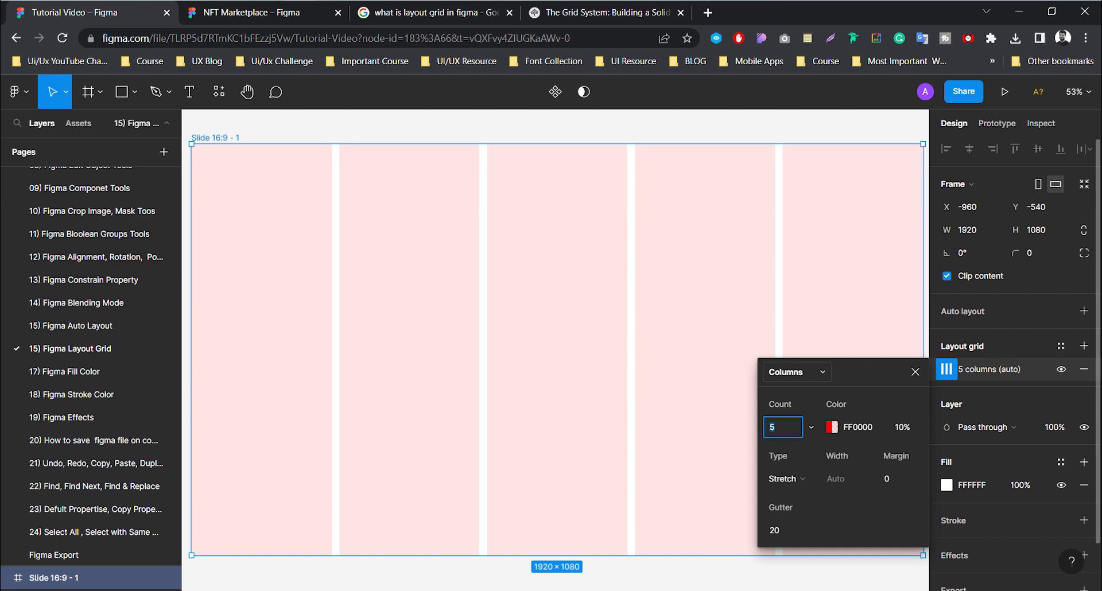
left_click(797, 372)
left_click(784, 349)
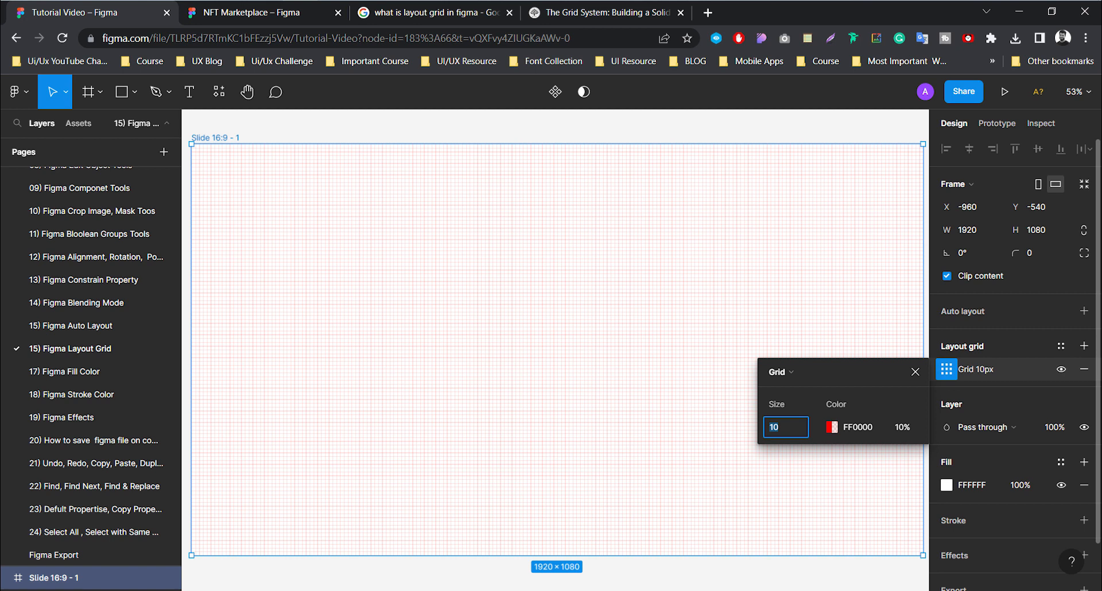
Try a layout grid size of 200 and undo the change.
type("200")
key("Return")
key("ctrl+z")
left_click(782, 427)
double_click(775, 427)
Change the layout grid's colour to the magenta D11EE0 and close the colour picker.
left_click(832, 427)
left_click_drag(739, 259, 720, 340)
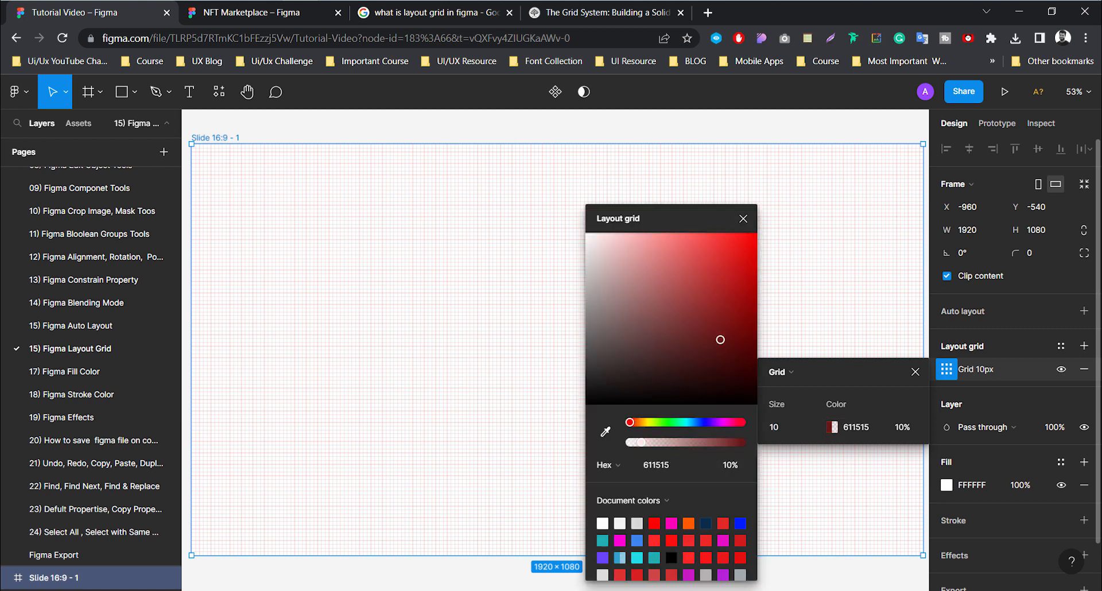
left_click_drag(630, 422, 724, 423)
left_click_drag(720, 340, 734, 254)
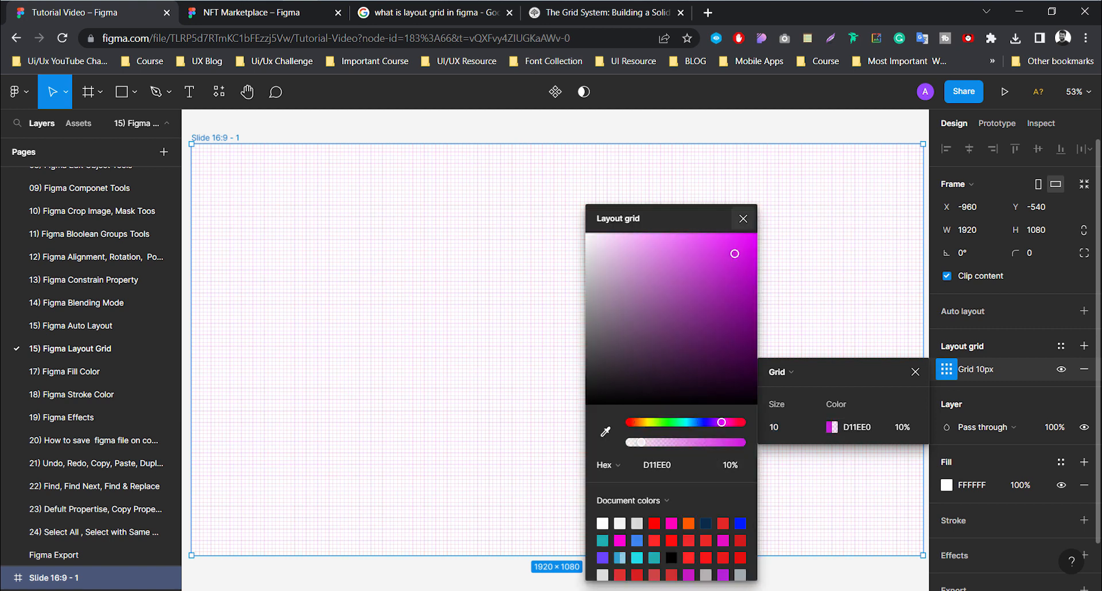
left_click(743, 218)
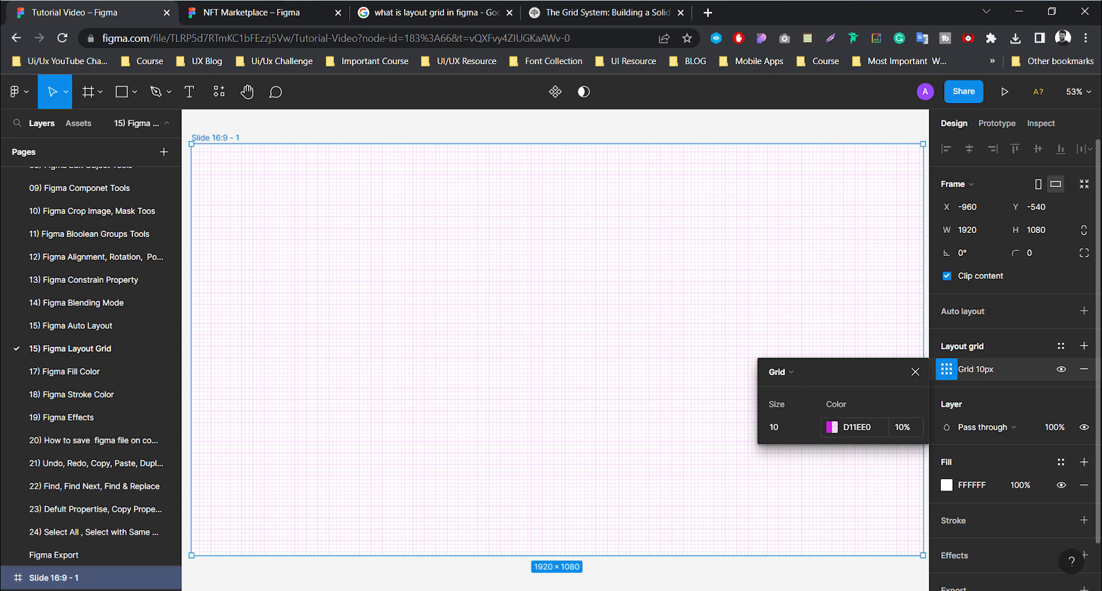
Try a layout grid colour opacity of 50% and set it back to 10%.
left_click(911, 426)
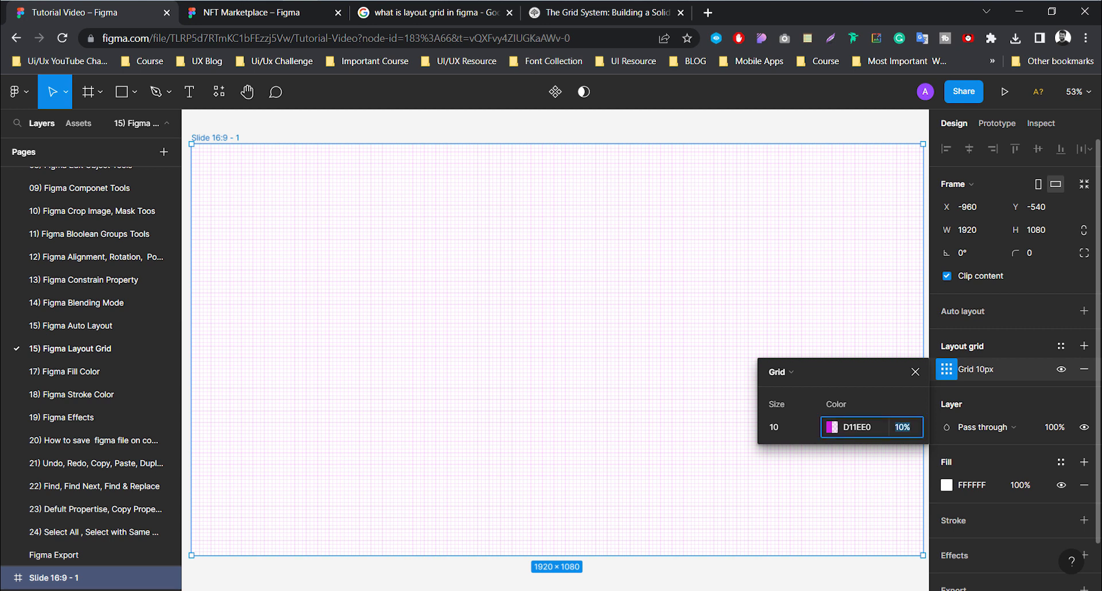
type("50")
key("Return")
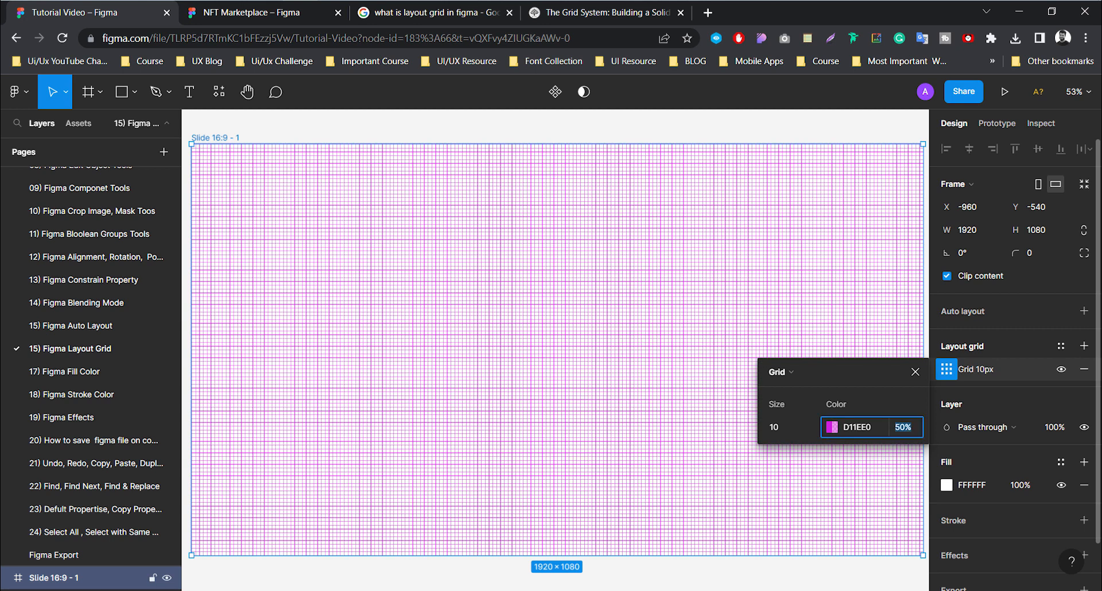
key("ctrl+z")
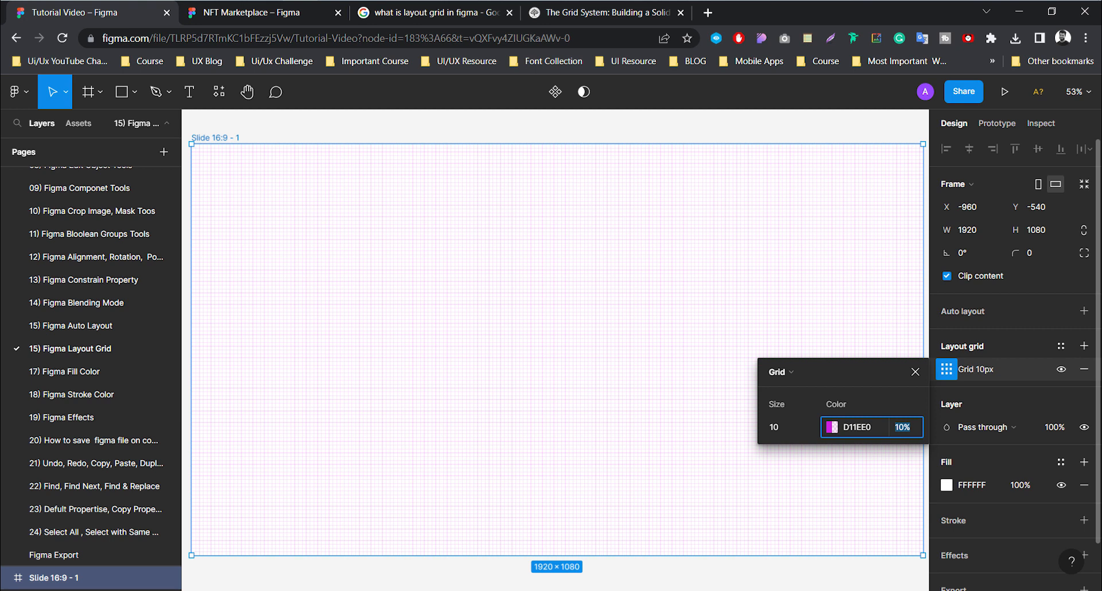
type("50")
key("Return")
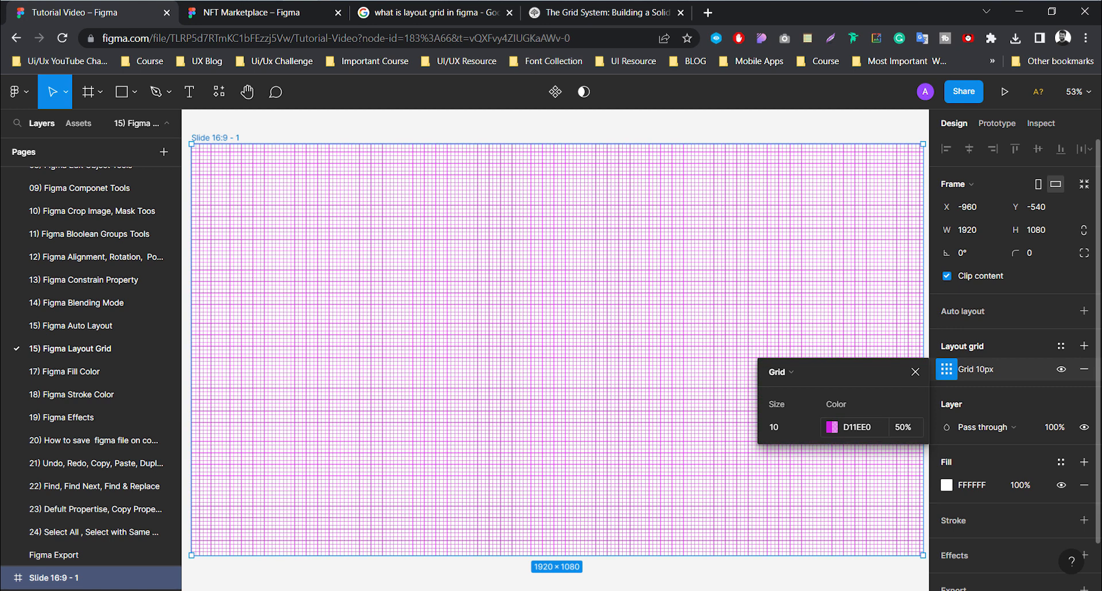
left_click(904, 428)
type("10")
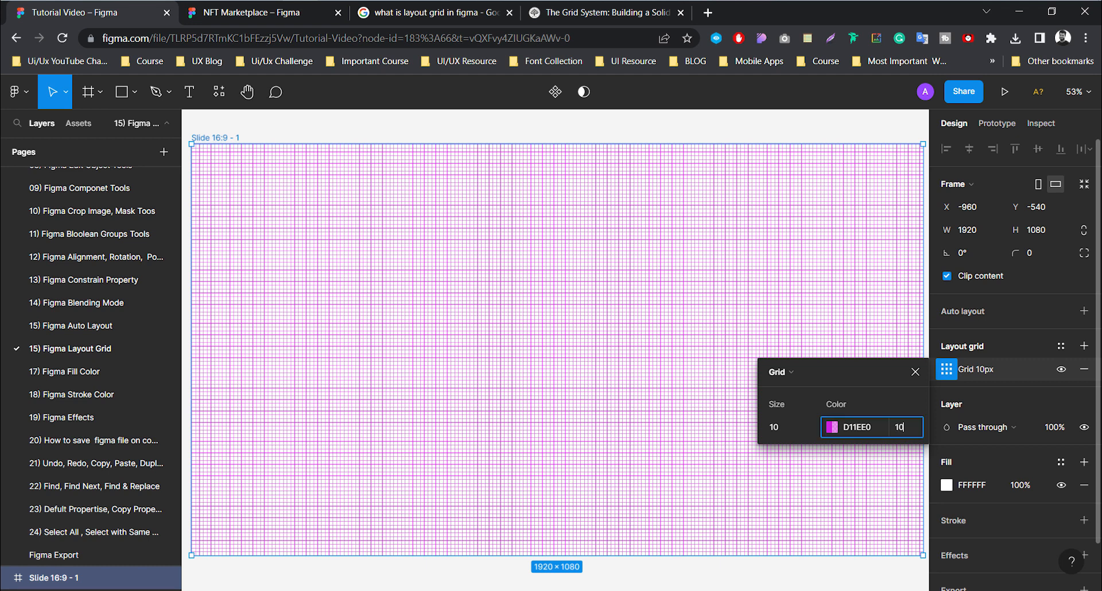
key("Return")
Examine the slide's layout grid squares and pixel grid up close, and view the whole frame again.
scroll(555, 350, "up", 5)
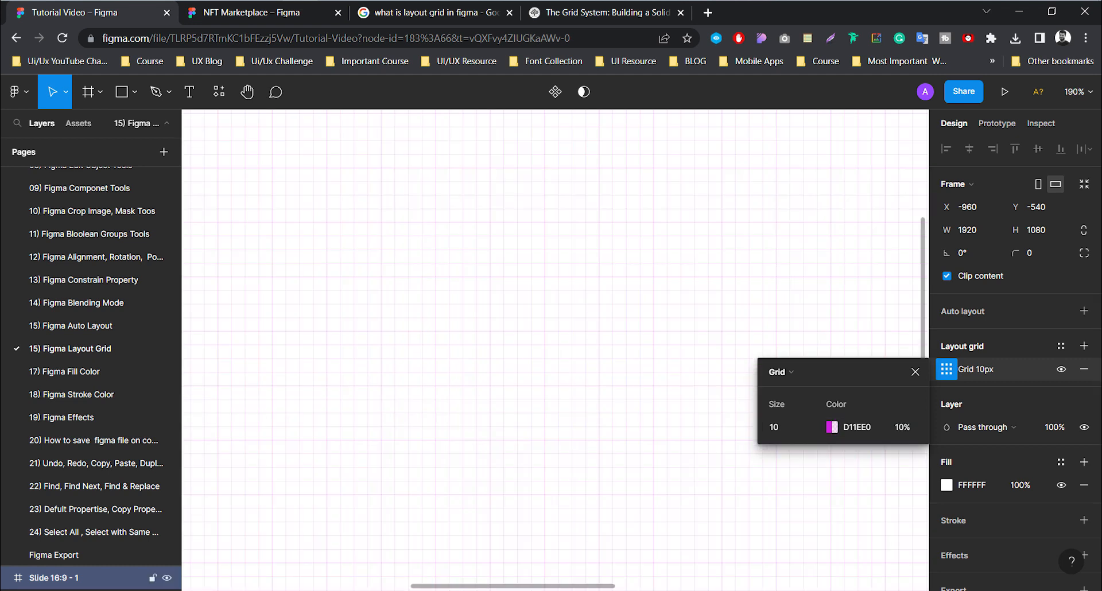
scroll(555, 351, "up", 6)
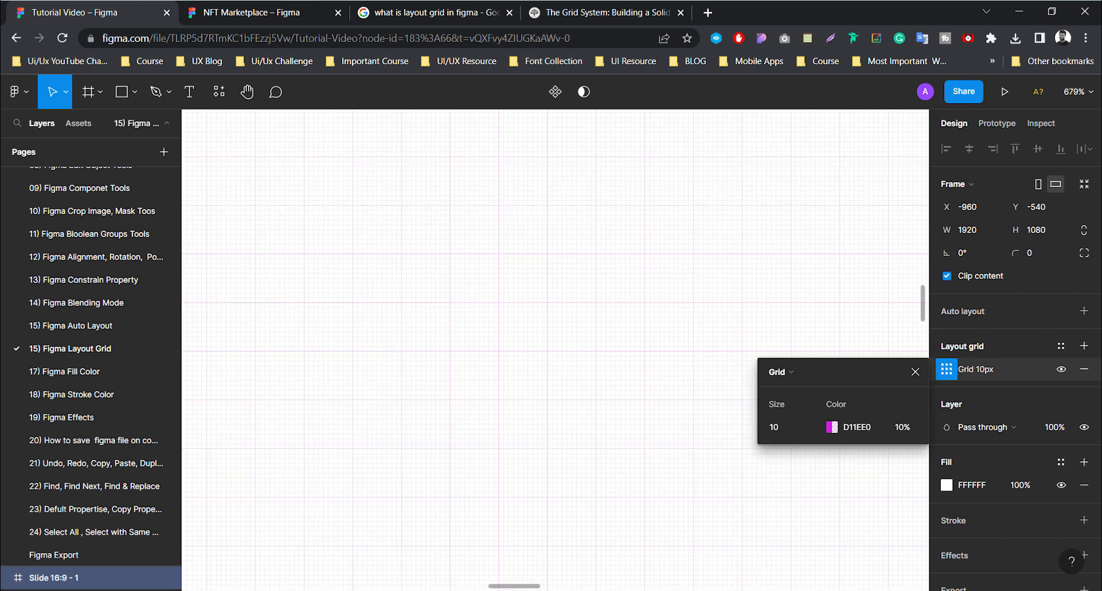
scroll(555, 350, "up", 2)
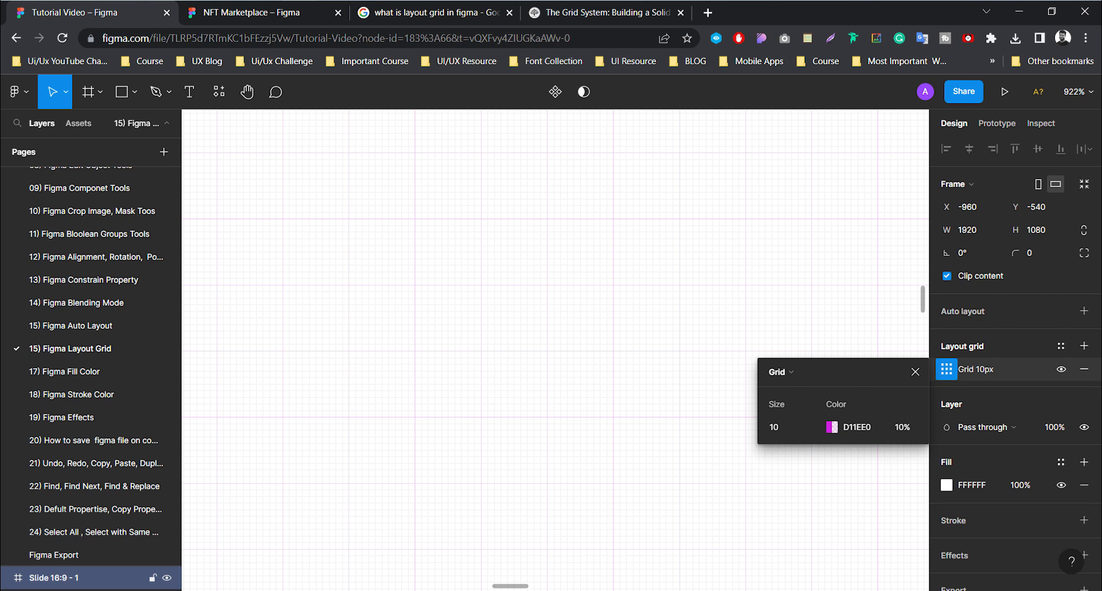
scroll(555, 350, "up", 6)
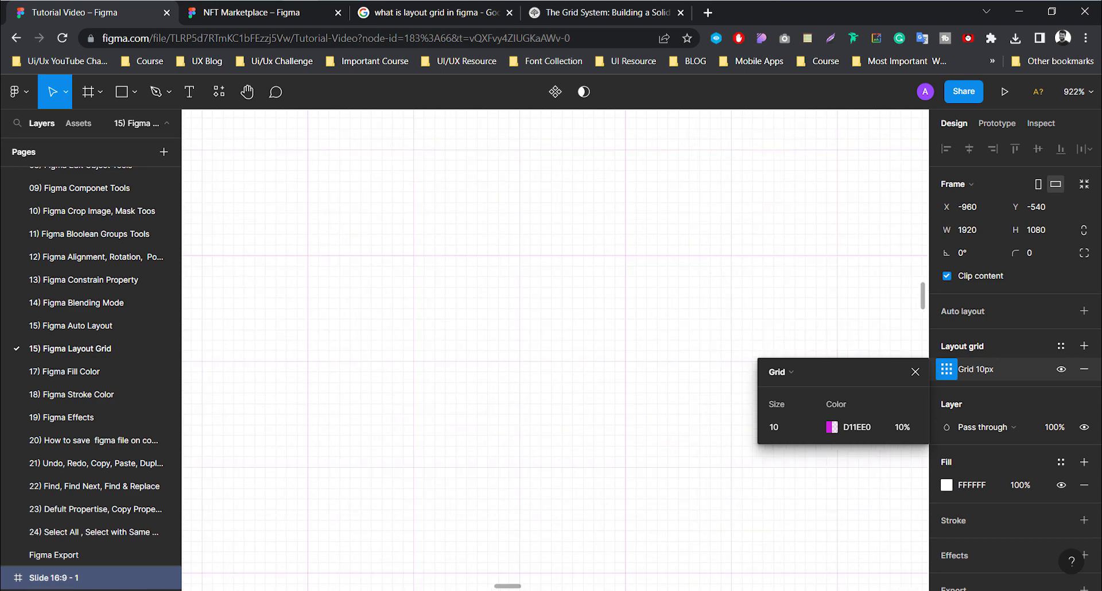
scroll(555, 350, "up", 1)
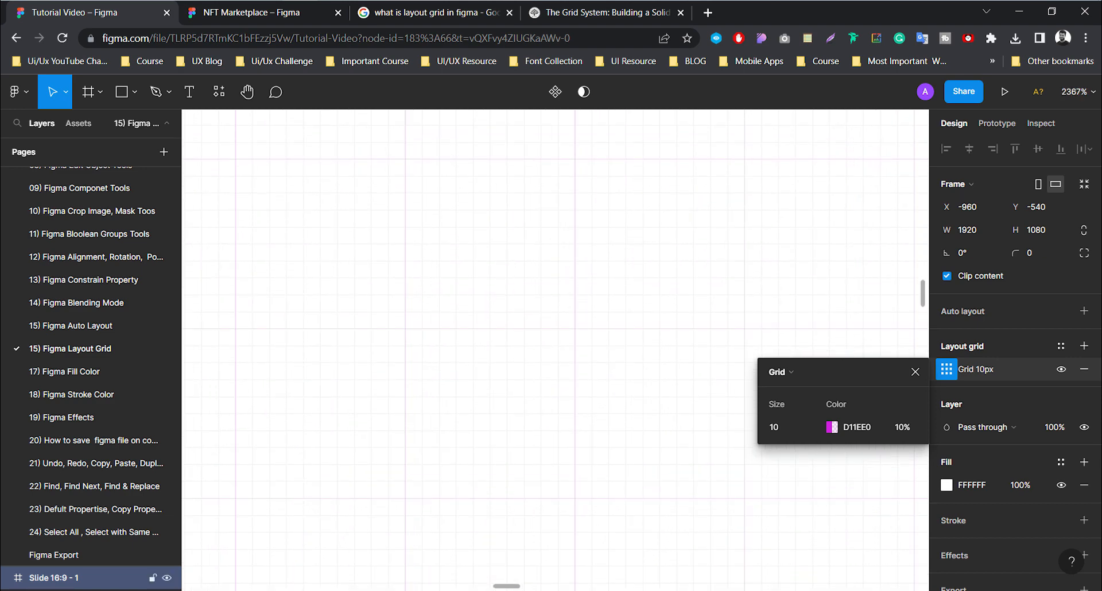
scroll(555, 350, "up", 3)
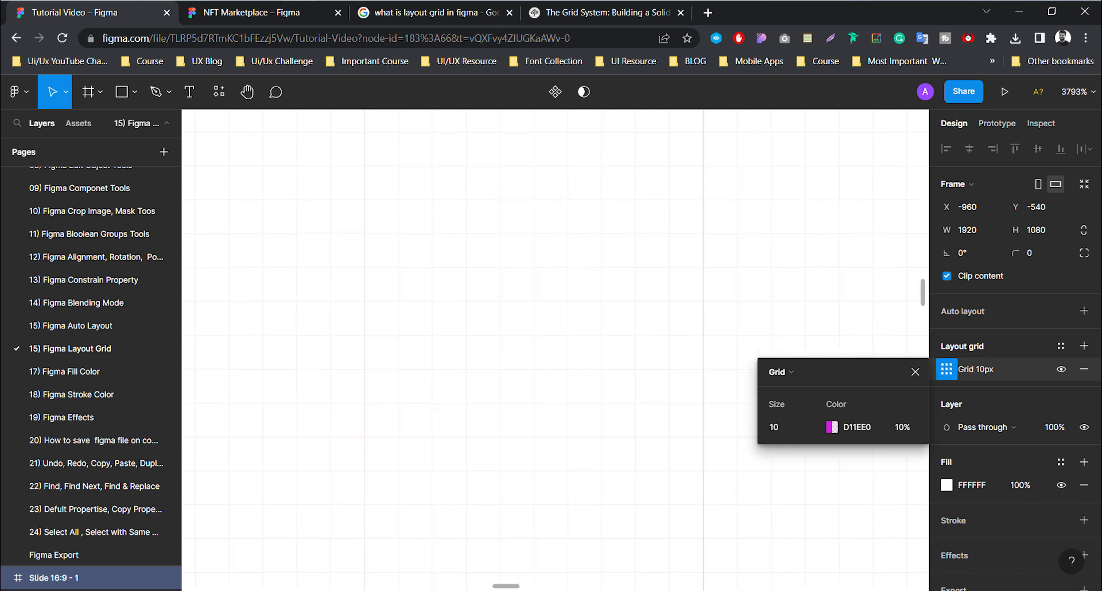
scroll(555, 350, "up", 2)
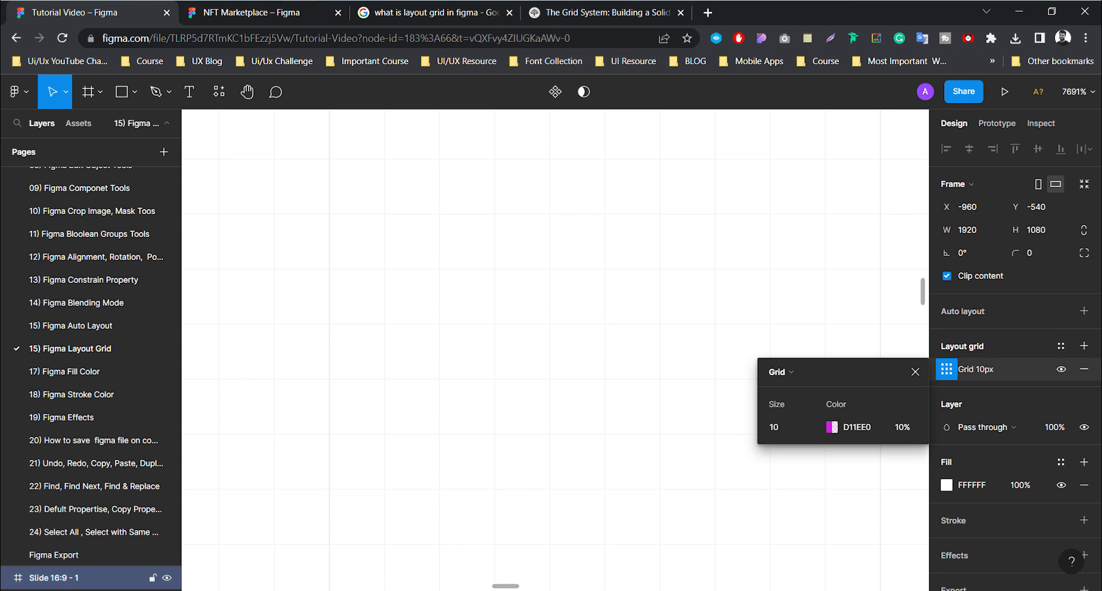
scroll(555, 350, "up", 1)
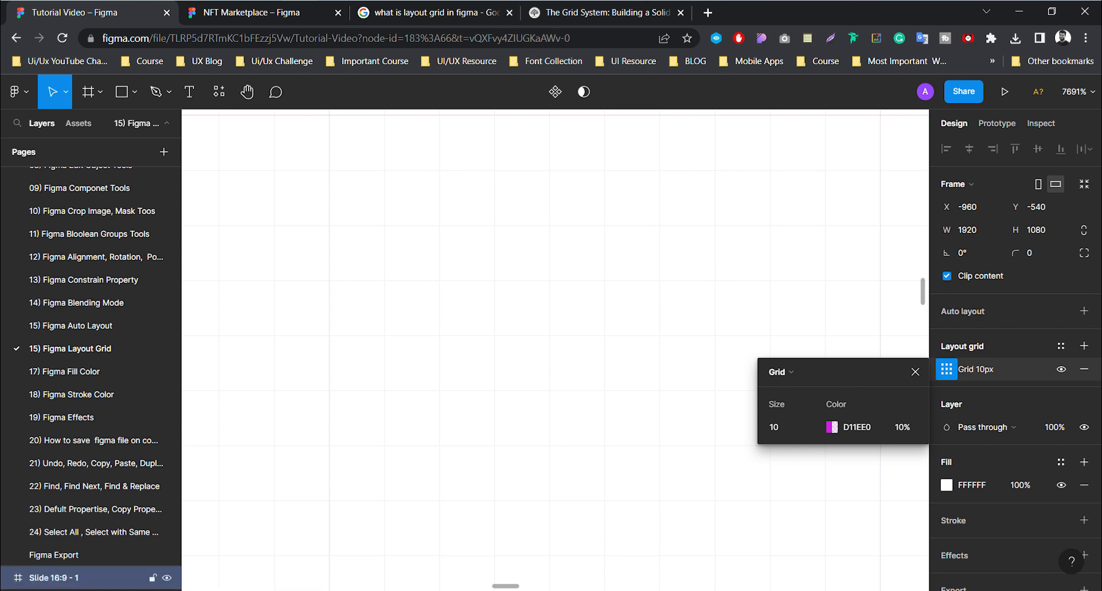
scroll(555, 344, "down", 3)
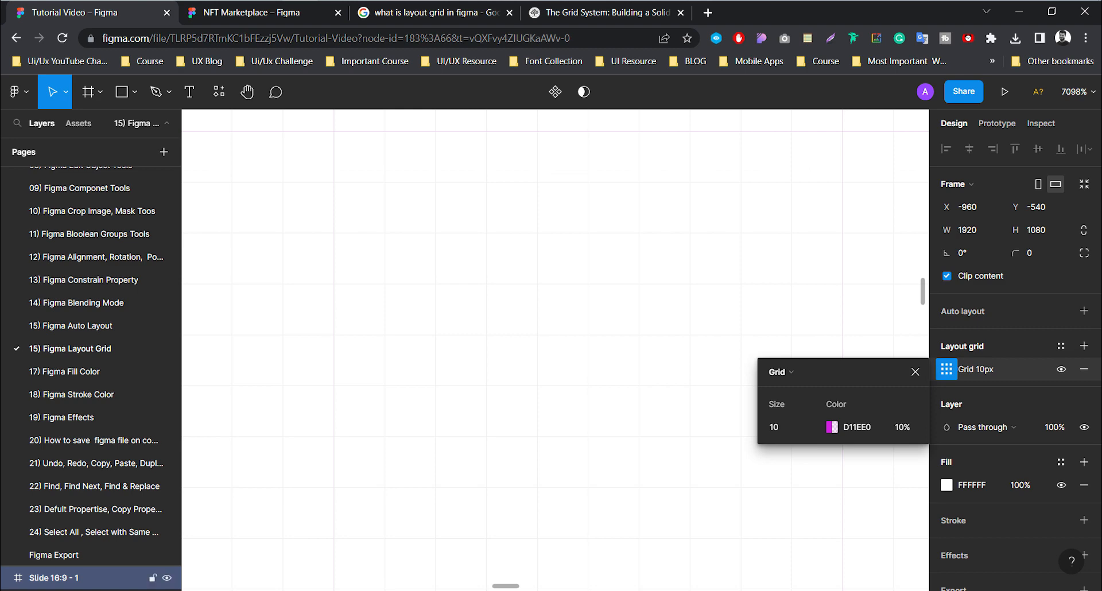
scroll(555, 344, "down", 5)
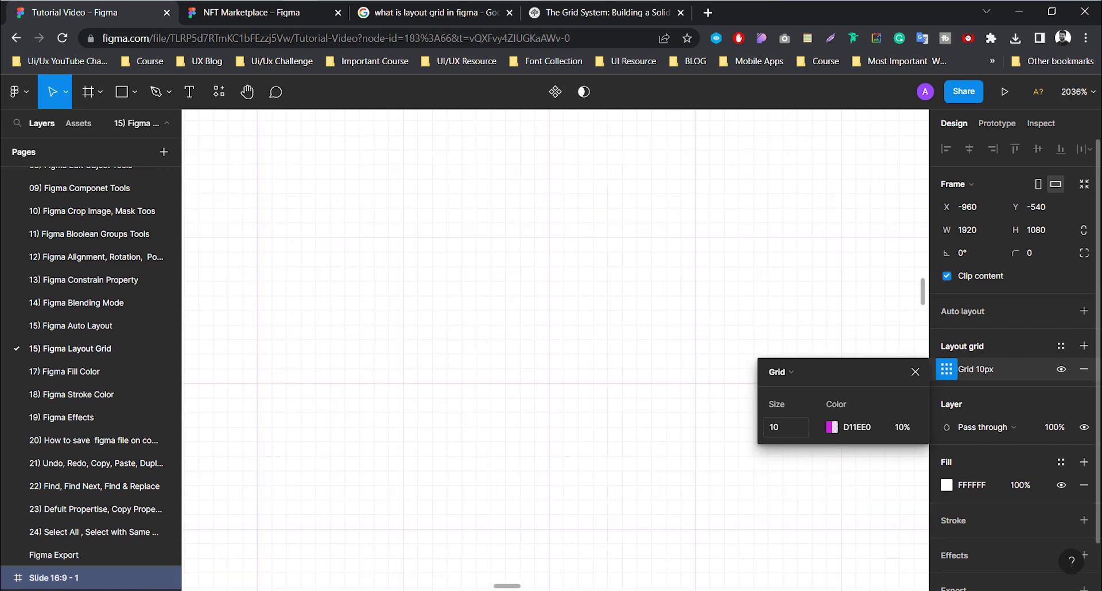
scroll(556, 345, "down", 4)
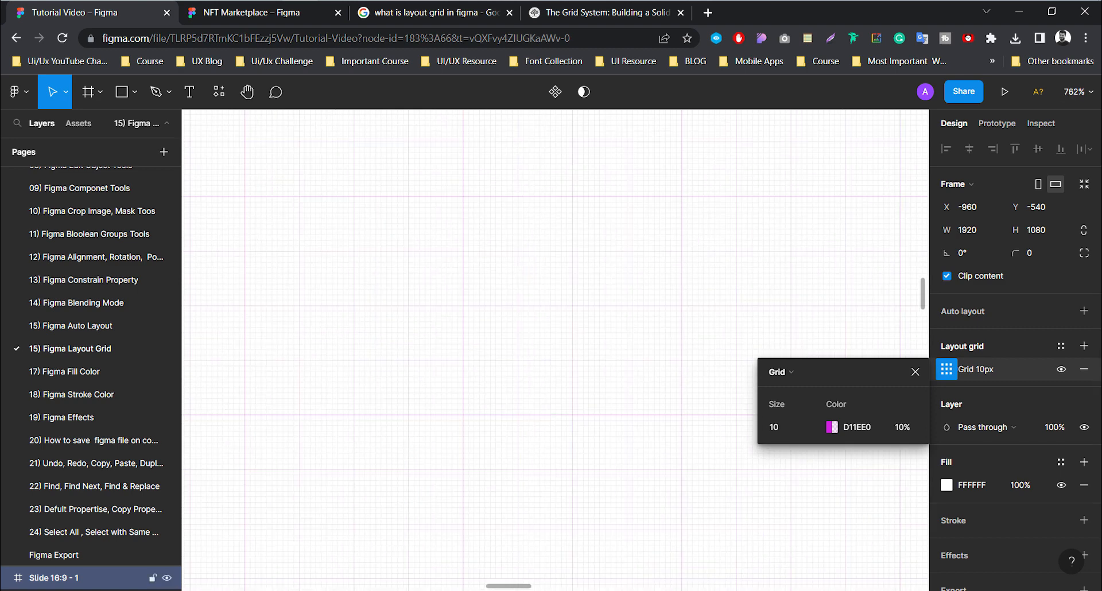
scroll(555, 344, "down", 5)
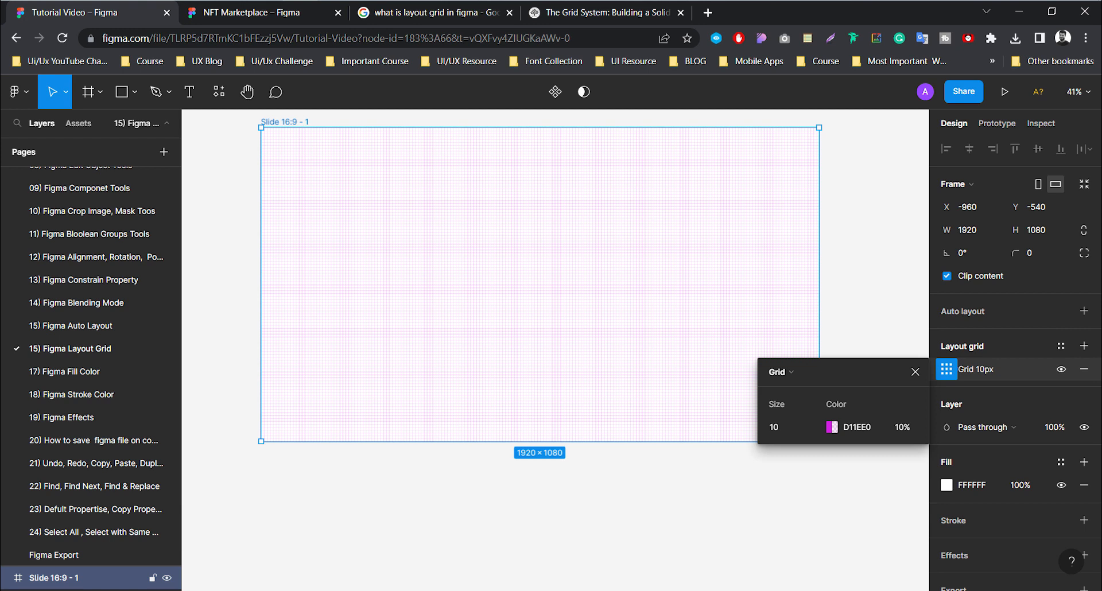
scroll(488, 223, "up", 2)
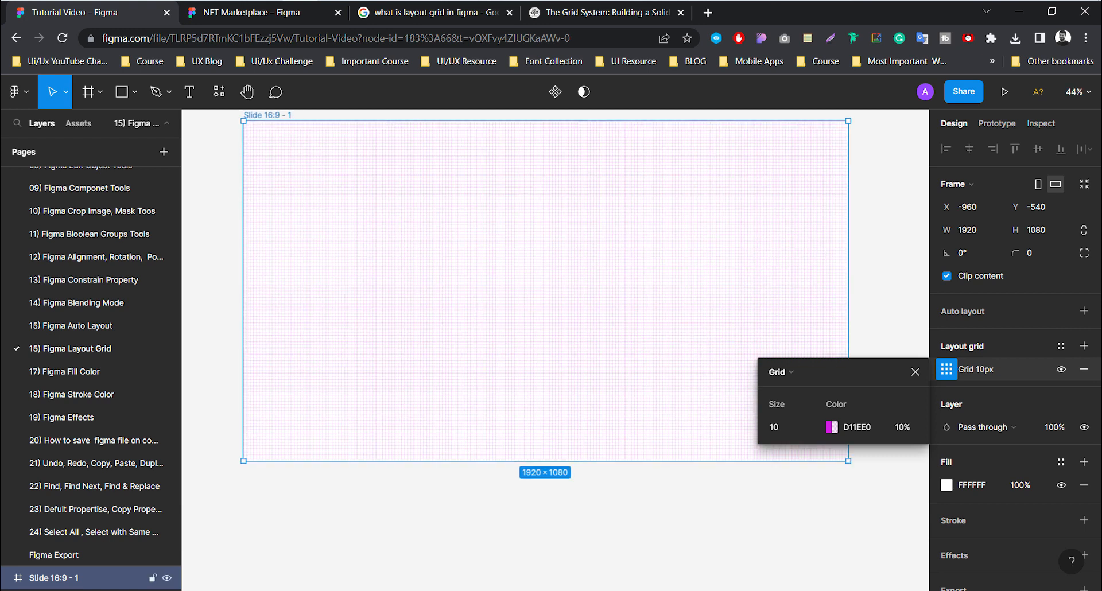
scroll(503, 223, "down", 3)
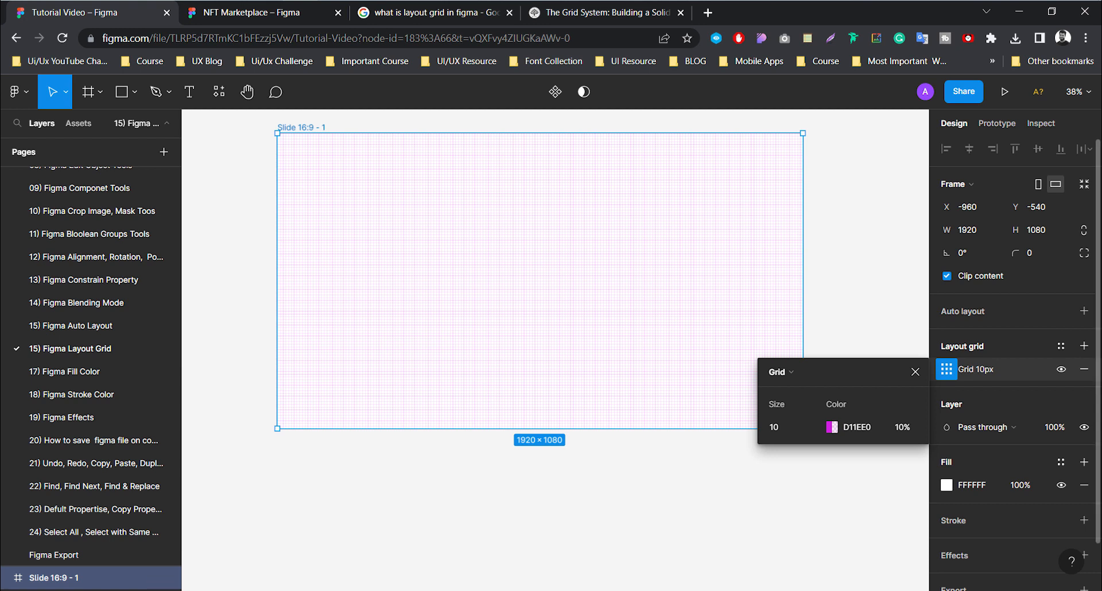
Change the slide frame's layout grid type from Grid to Columns and move its settings up beside the frame.
left_click(779, 427)
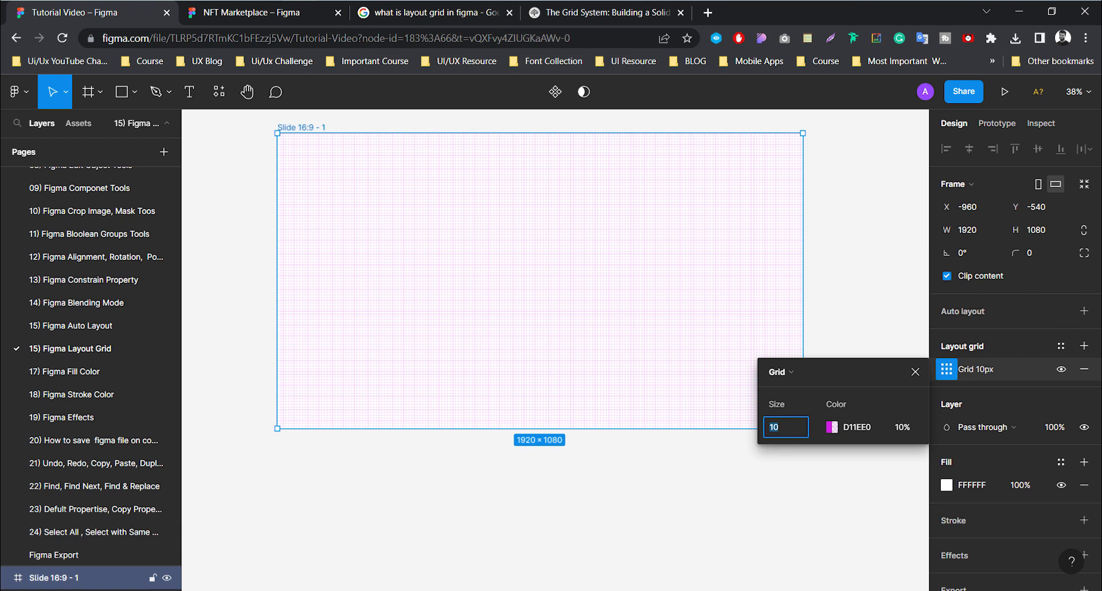
scroll(557, 290, "up", 1)
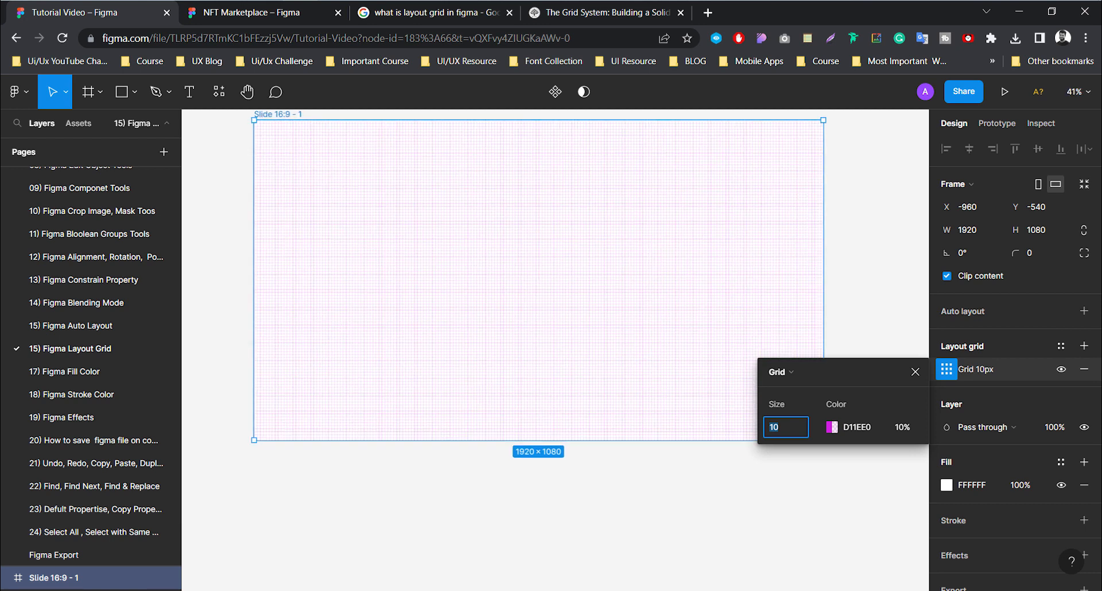
scroll(538, 281, "up", 1)
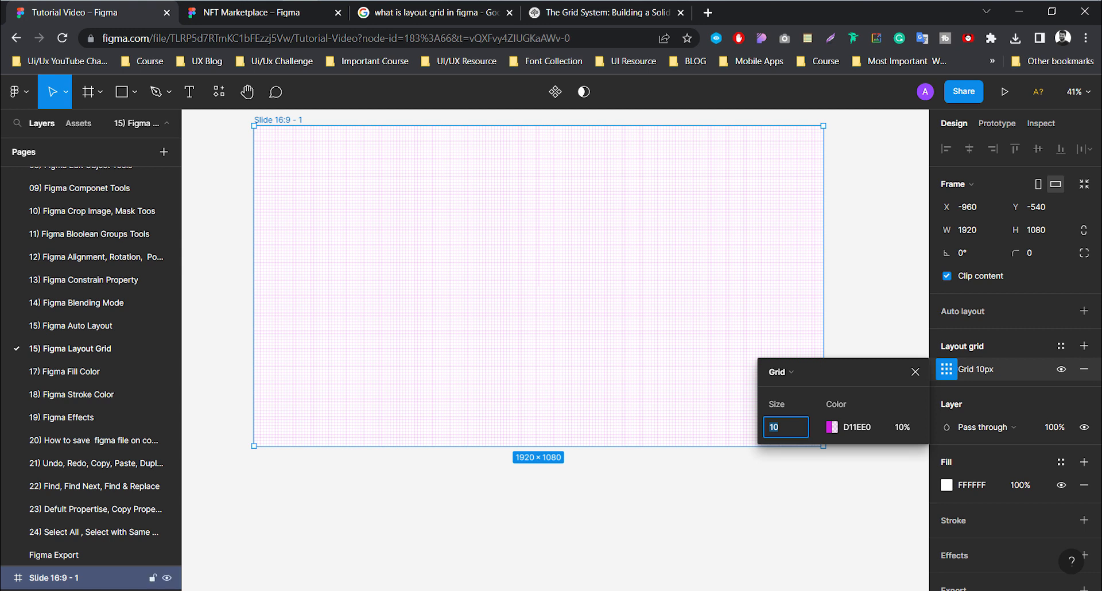
scroll(539, 274, "down", 1)
left_click(797, 372)
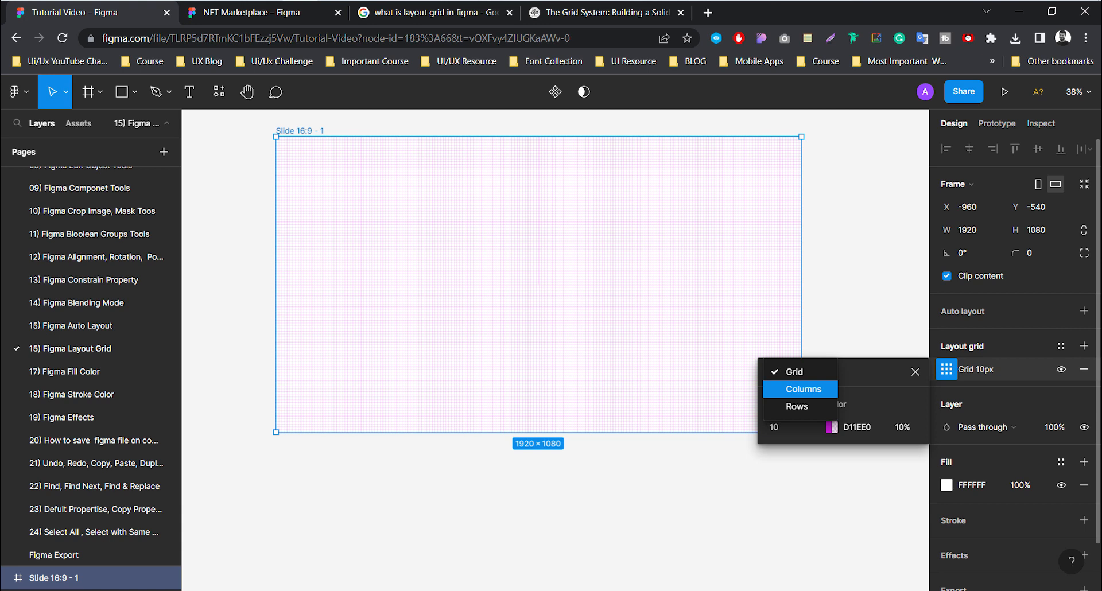
left_click(804, 389)
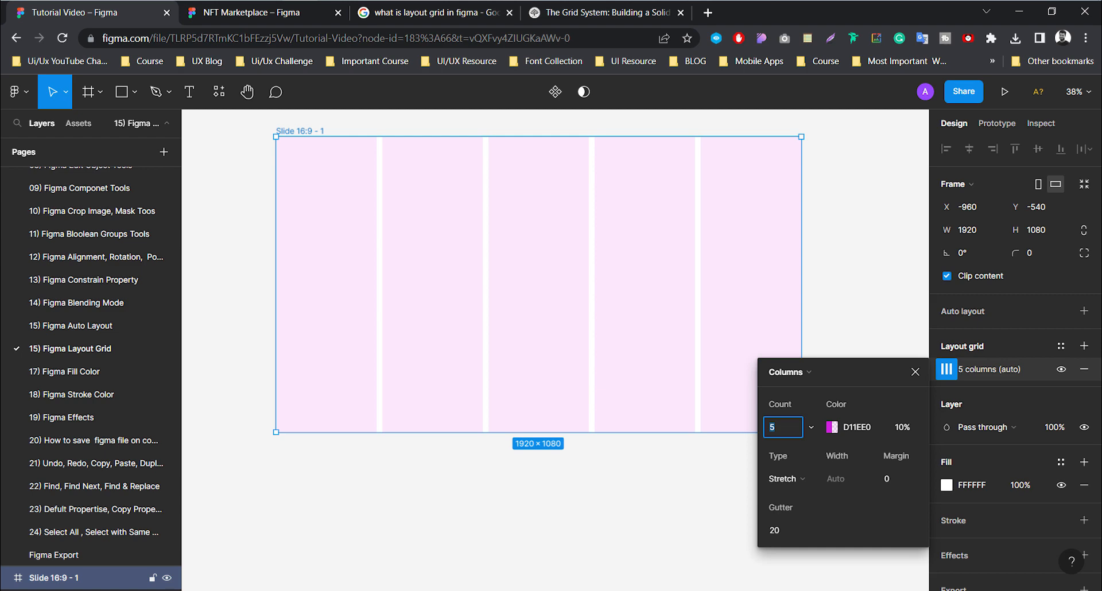
left_click_drag(856, 372, 821, 165)
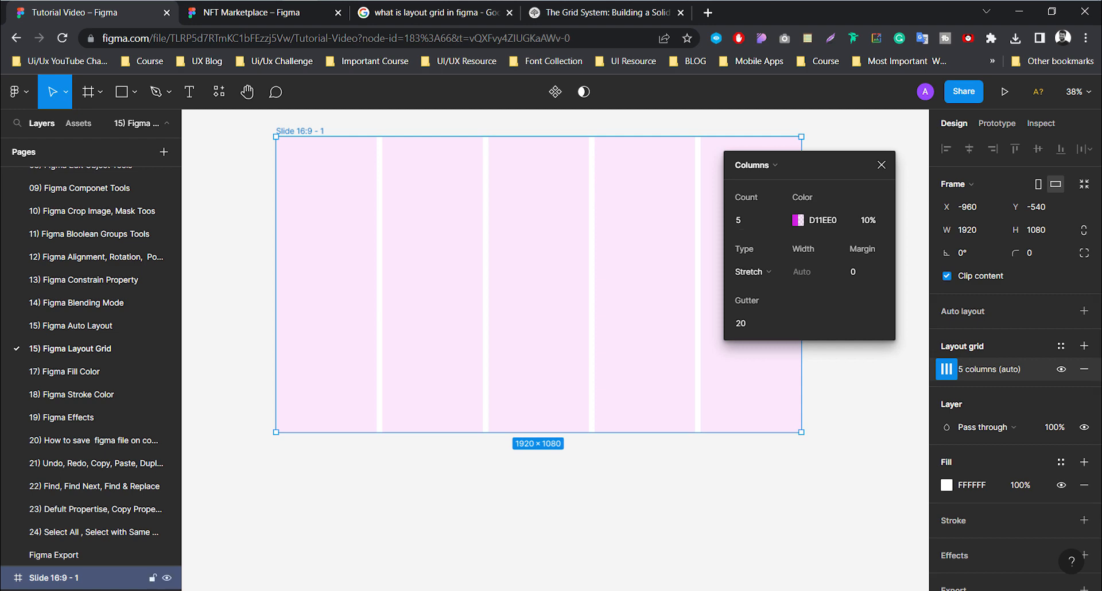
Set the column grid's count to 10.
scroll(359, 239, "down", 1)
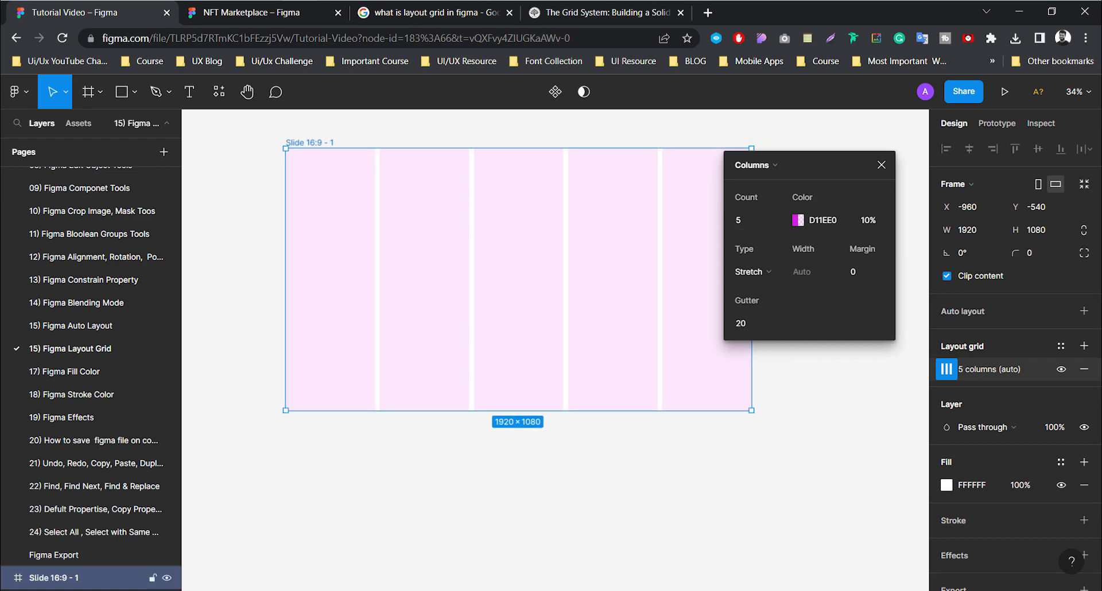
scroll(469, 199, "up", 1)
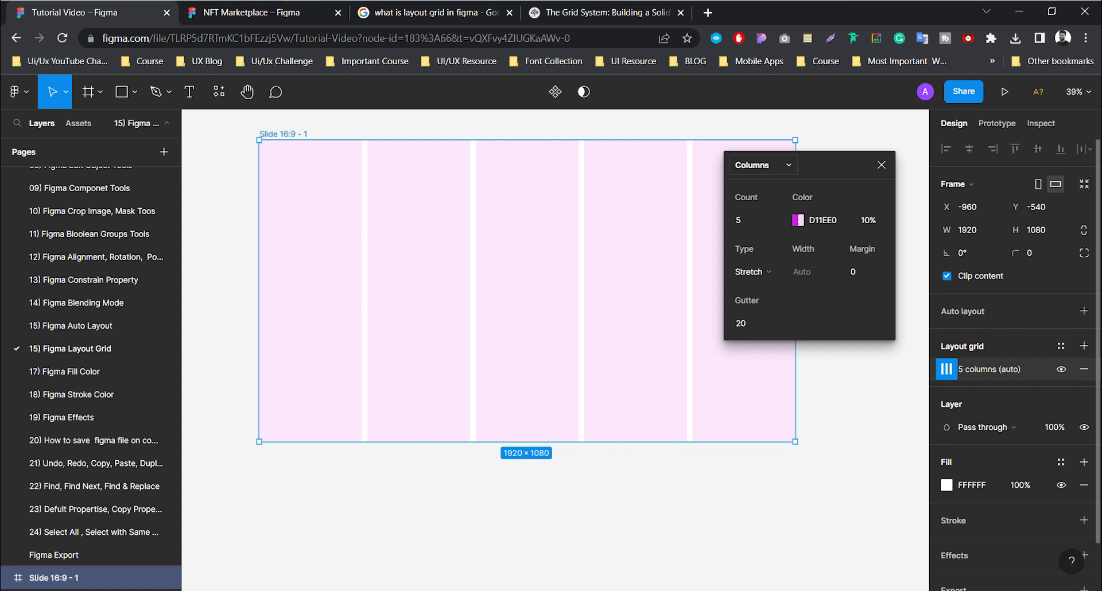
scroll(542, 196, "down", 1)
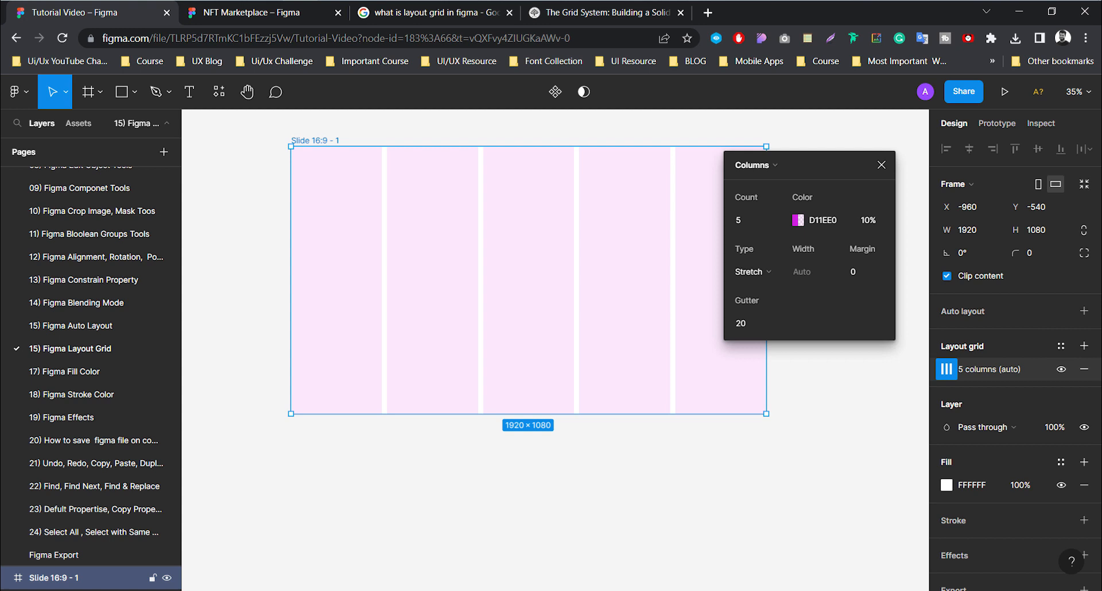
left_click(746, 221)
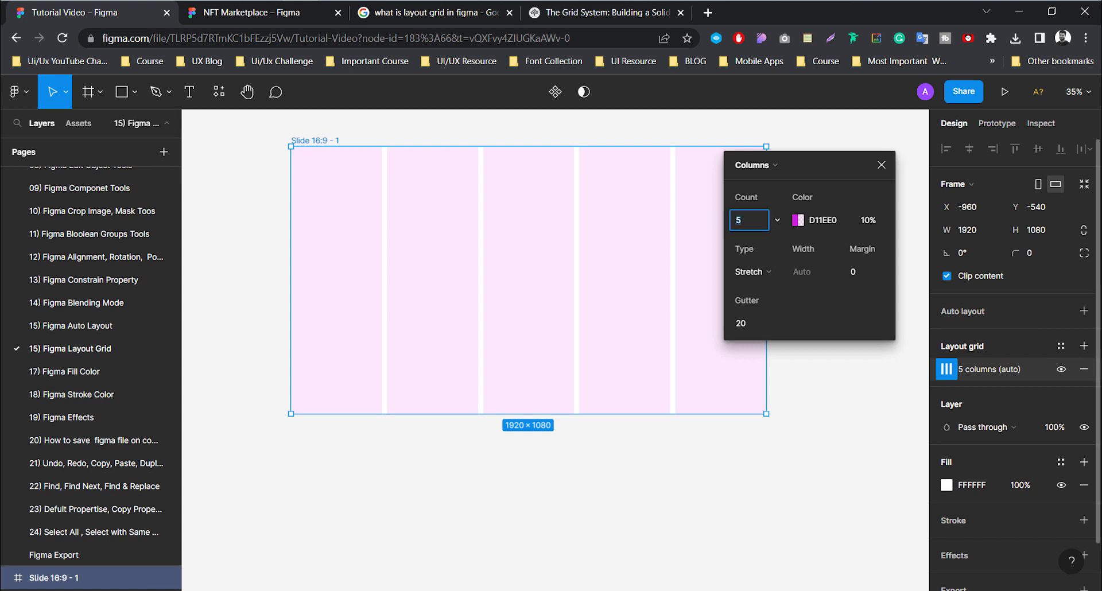
type("10")
key("Return")
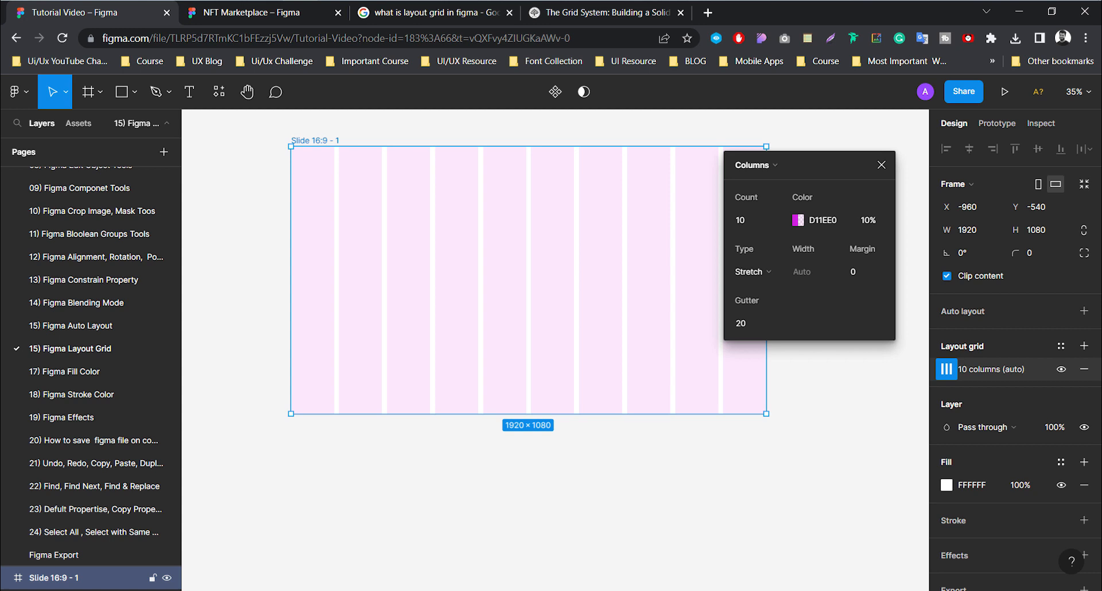
Change the canvas background colour to the greyish BDB4B4 and close the colour picker.
left_click(247, 488)
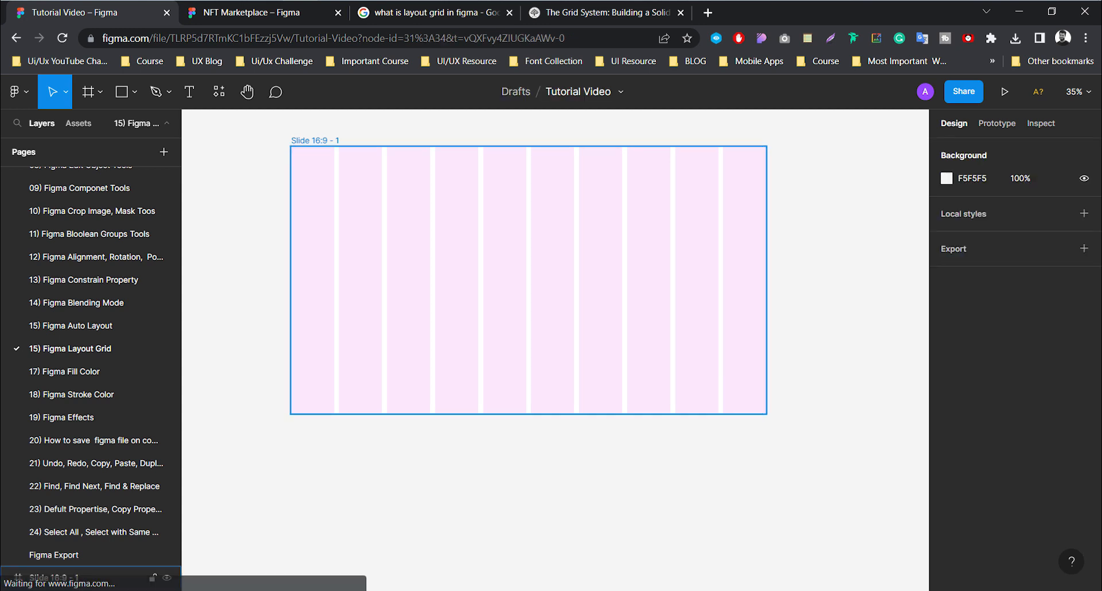
left_click(947, 179)
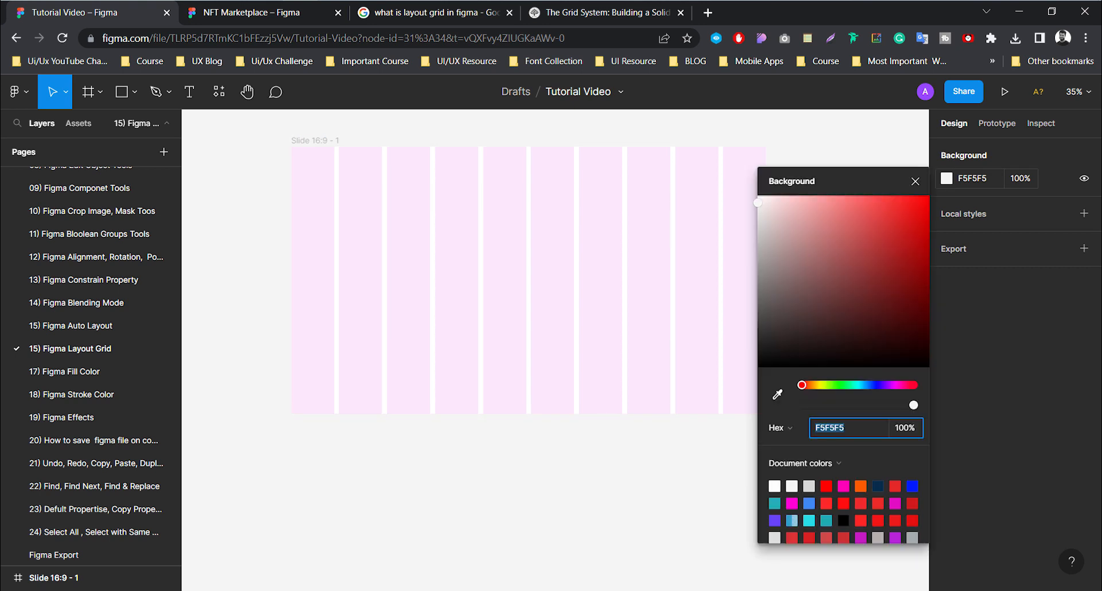
left_click_drag(761, 204, 765, 240)
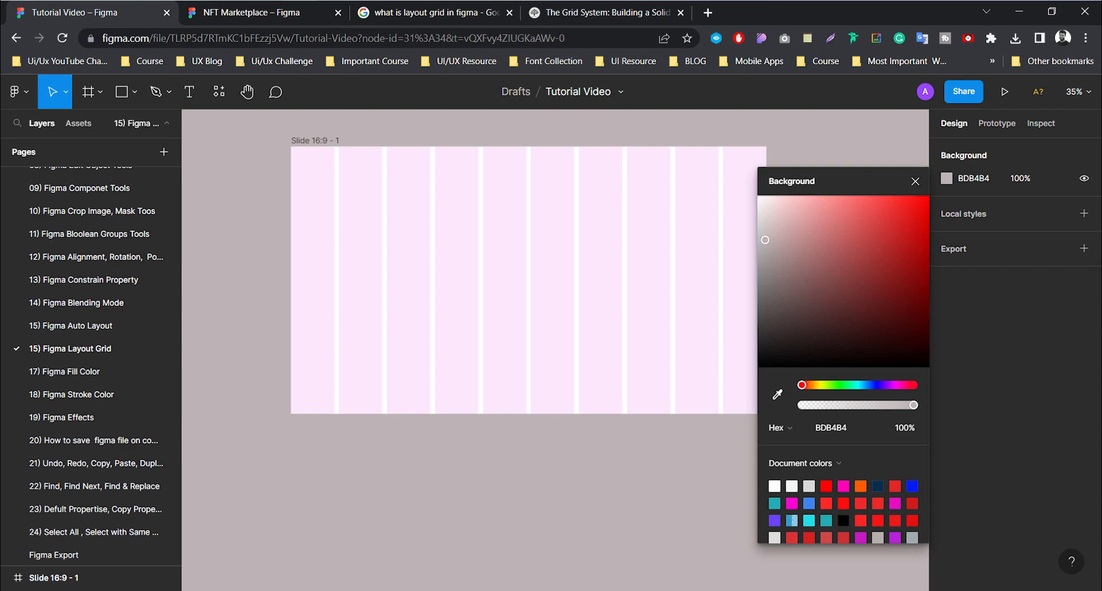
left_click(916, 182)
Reopen the slide frame's column grid settings and set the column count to 12.
left_click(697, 231)
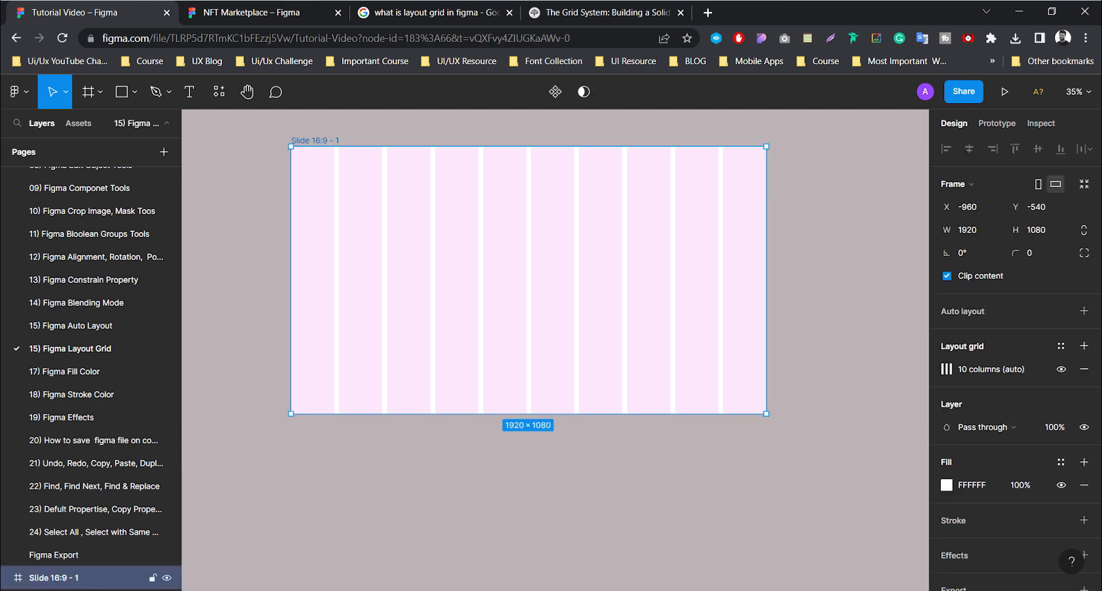
left_click(946, 369)
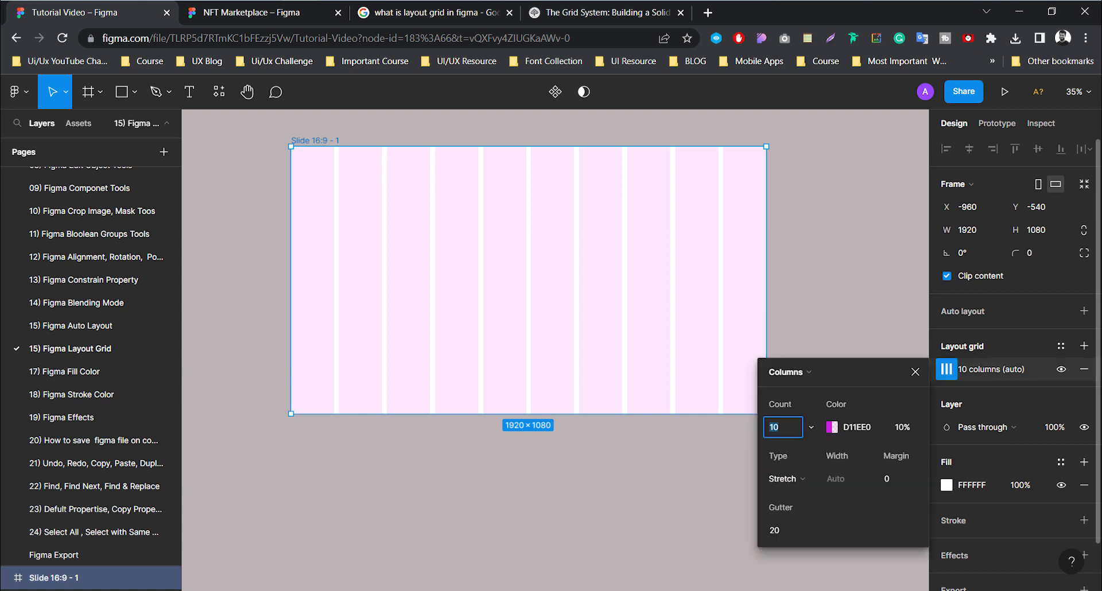
left_click_drag(786, 372, 723, 184)
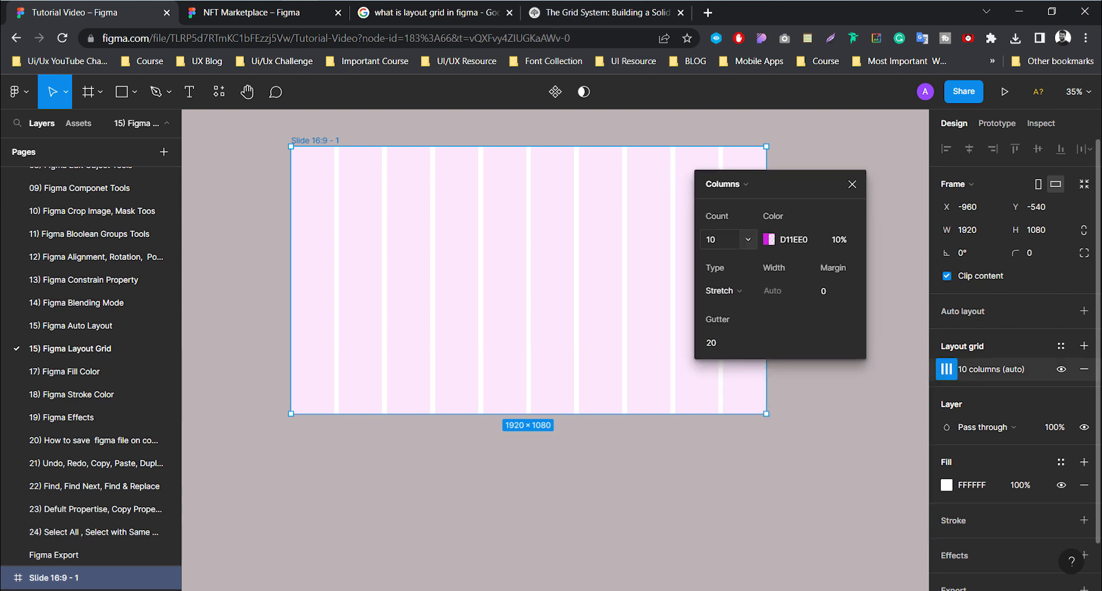
left_click(717, 240)
type("12")
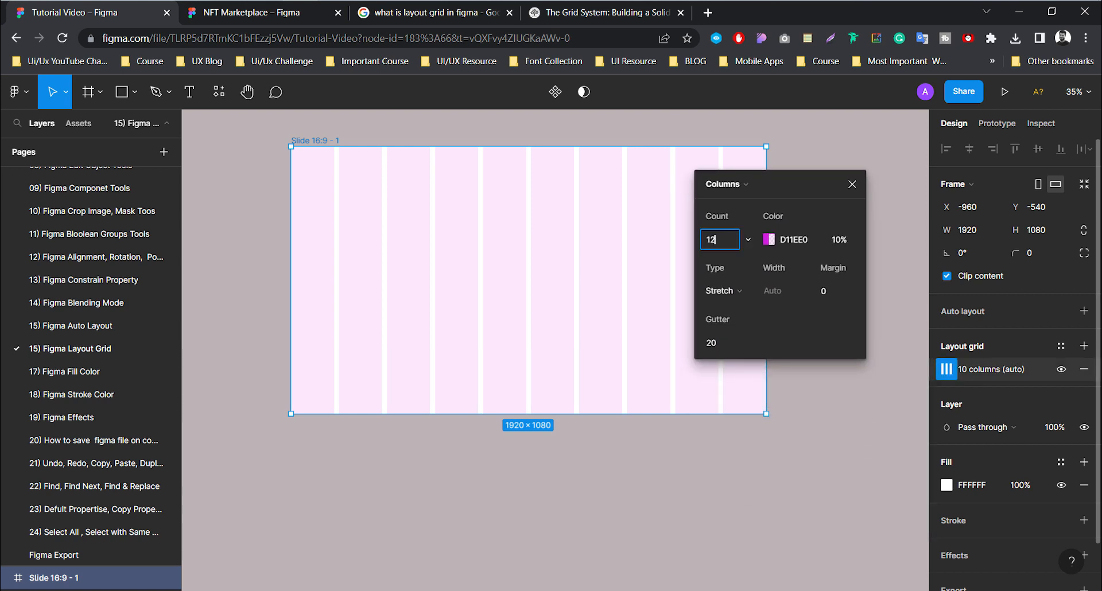
key("Tab")
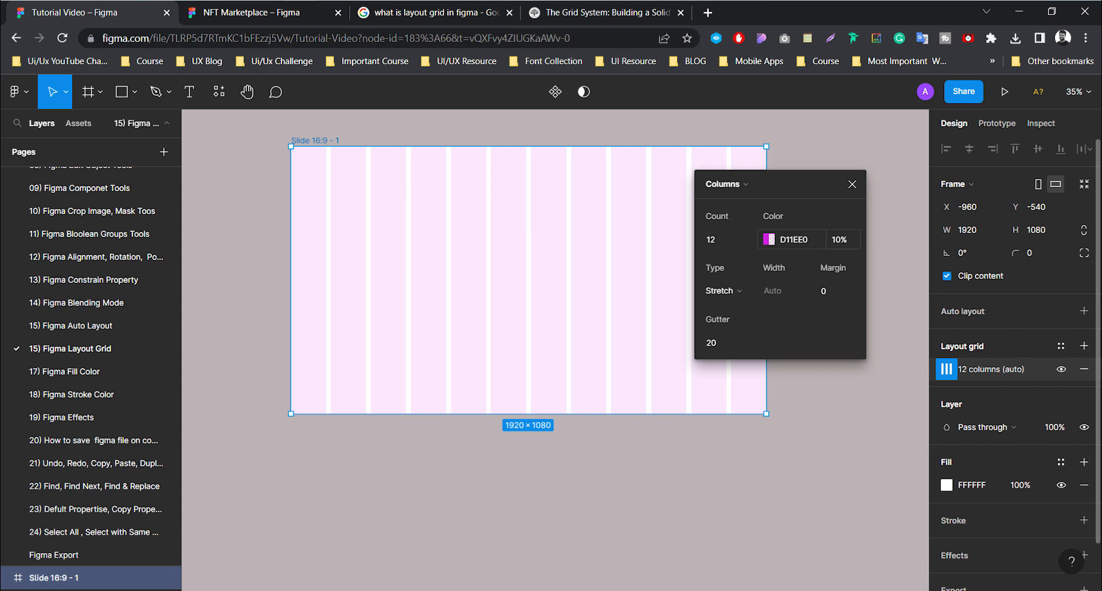
Change the column grid's colour to the red F90505 and its opacity to 20%.
left_click(769, 240)
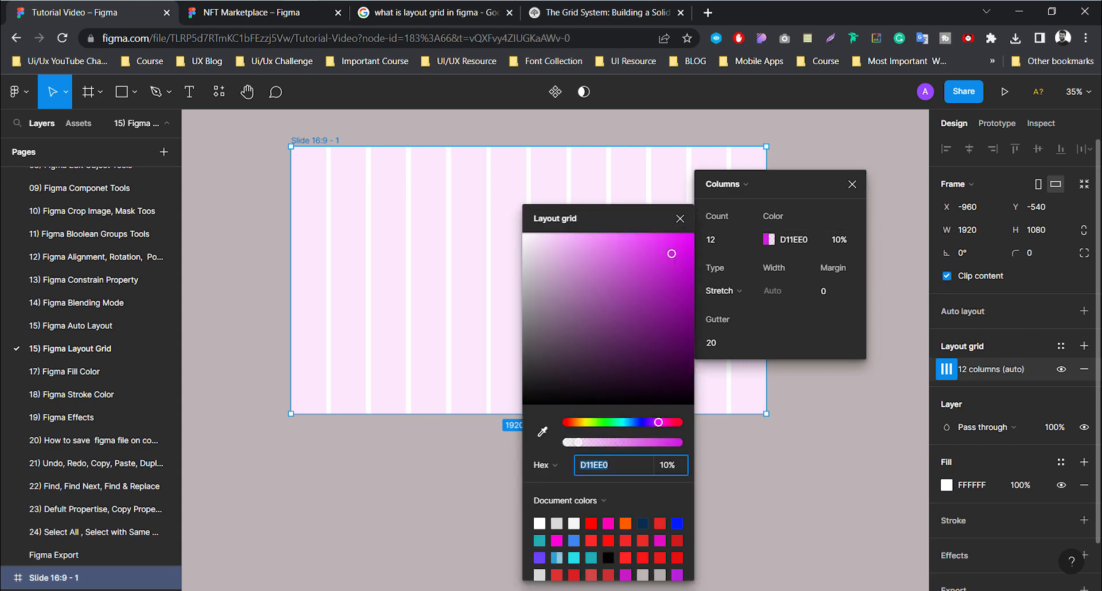
left_click(566, 423)
left_click(691, 237)
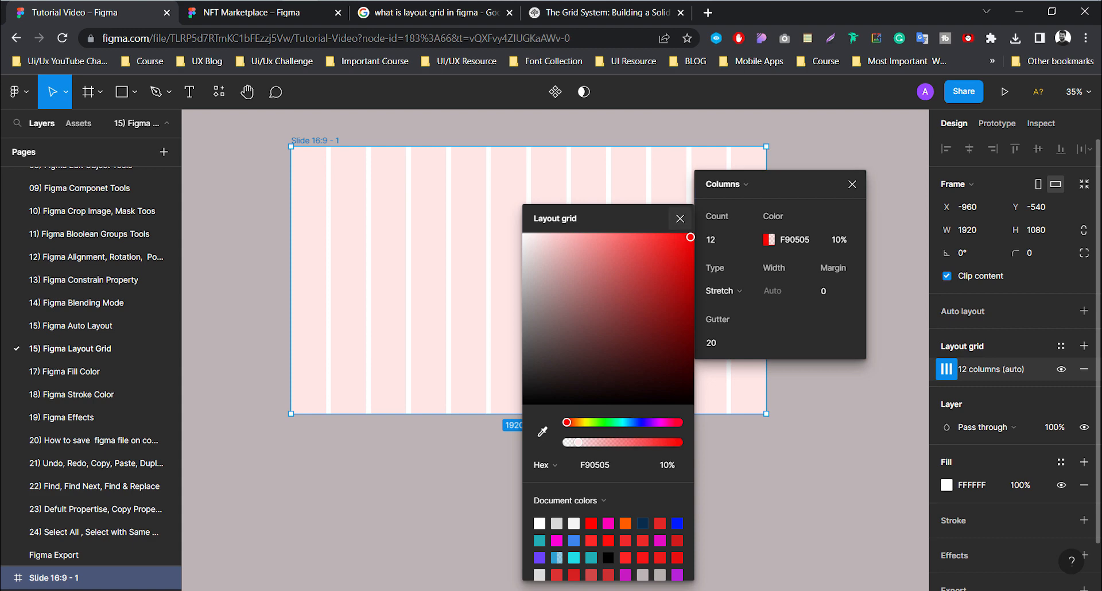
left_click(680, 219)
type("20")
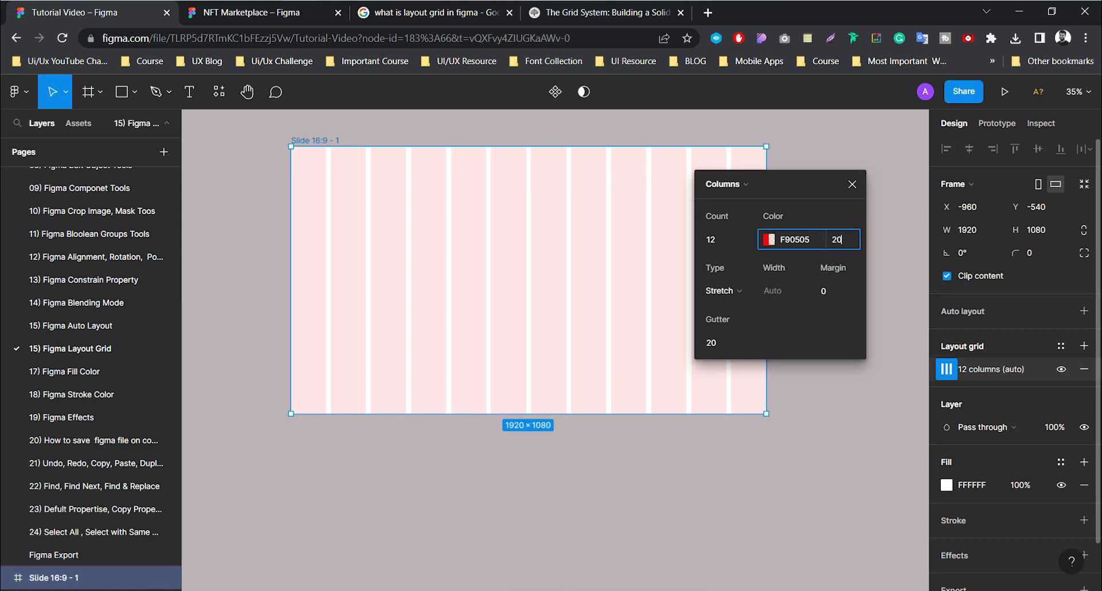
key("Return")
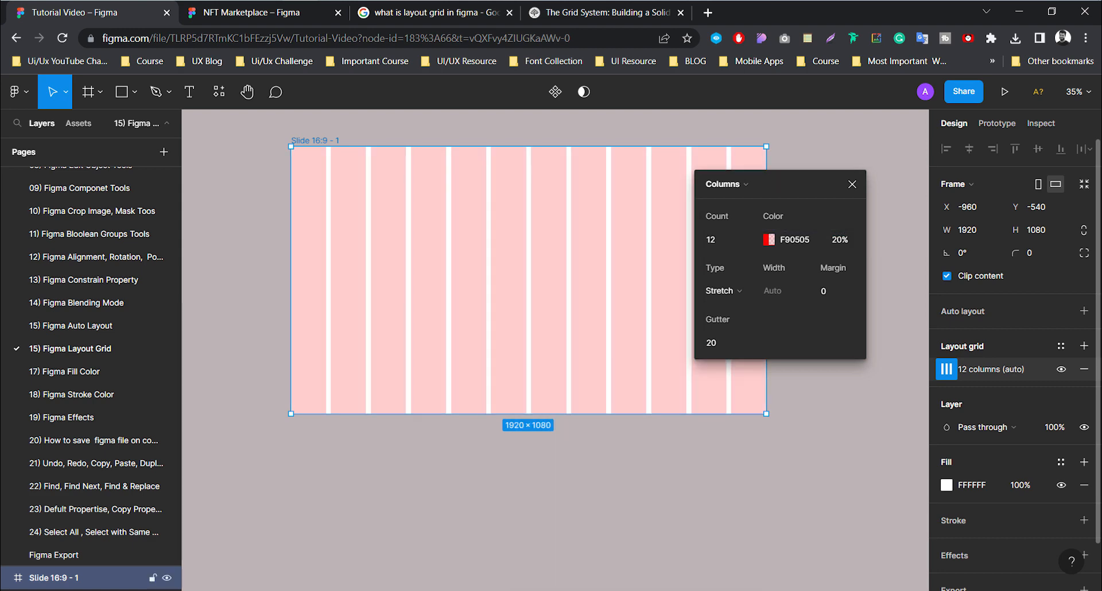
Try the Left type for the column grid and set it back to Stretch.
left_click_drag(798, 184, 859, 169)
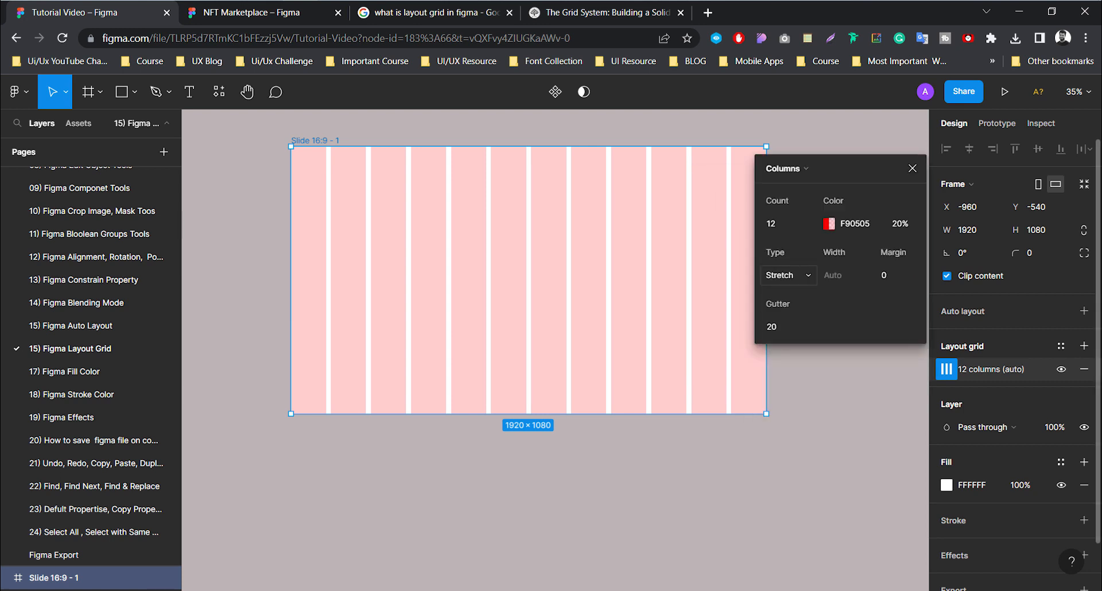
left_click(788, 275)
key("Down")
key("Down")
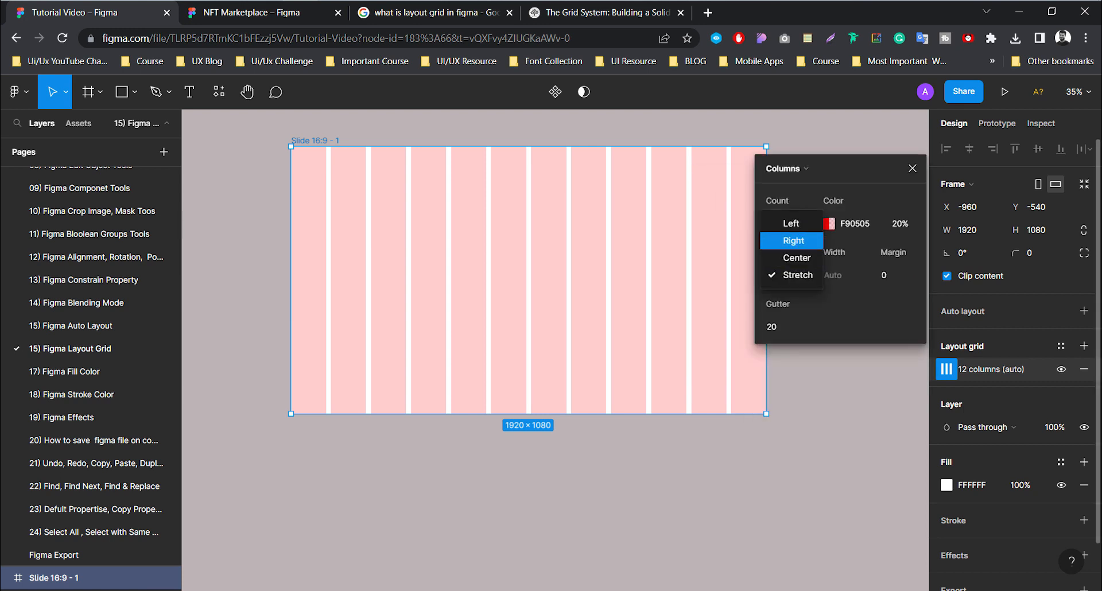
key("Up")
key("Up")
key("Return")
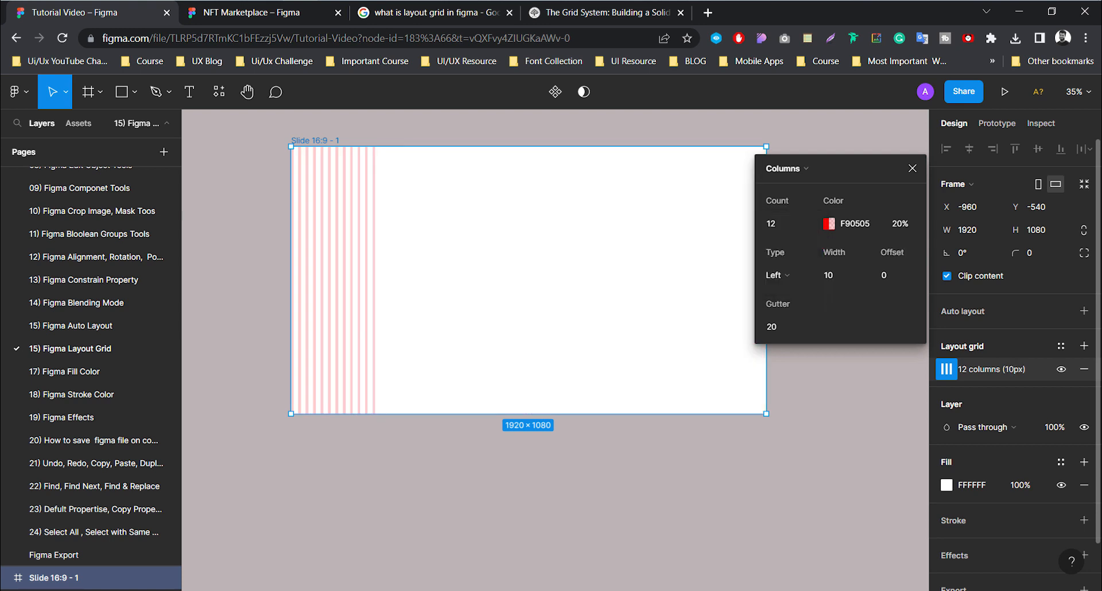
left_click(787, 275)
key("Down")
key("Down")
key("Down")
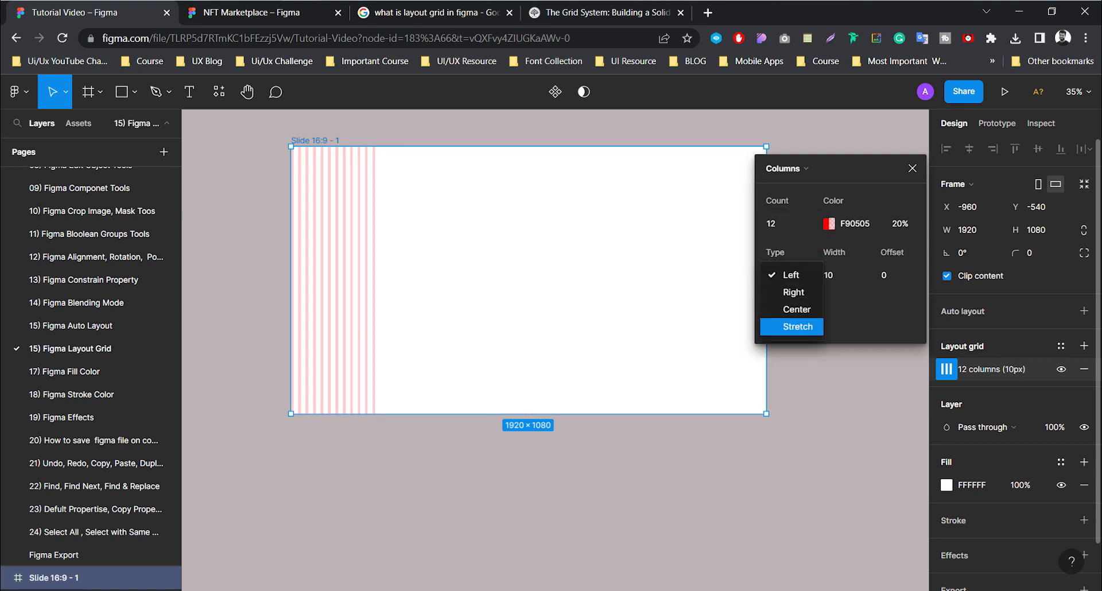
key("Return")
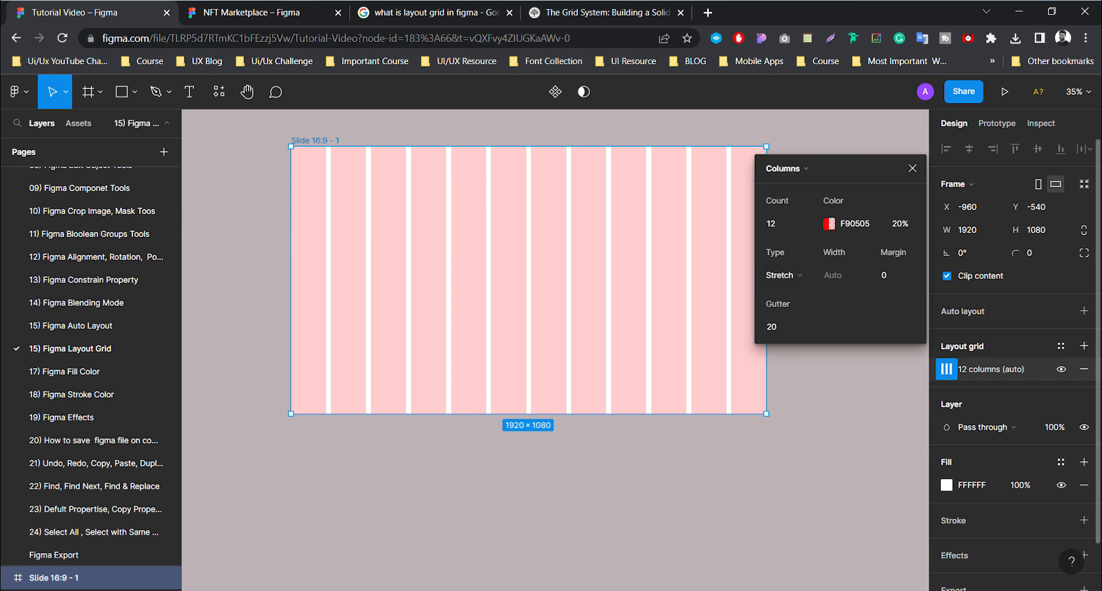
Narrow the slide frame to a width of 1897 by moving its outer vertical edge inward.
left_click_drag(850, 169, 813, 185)
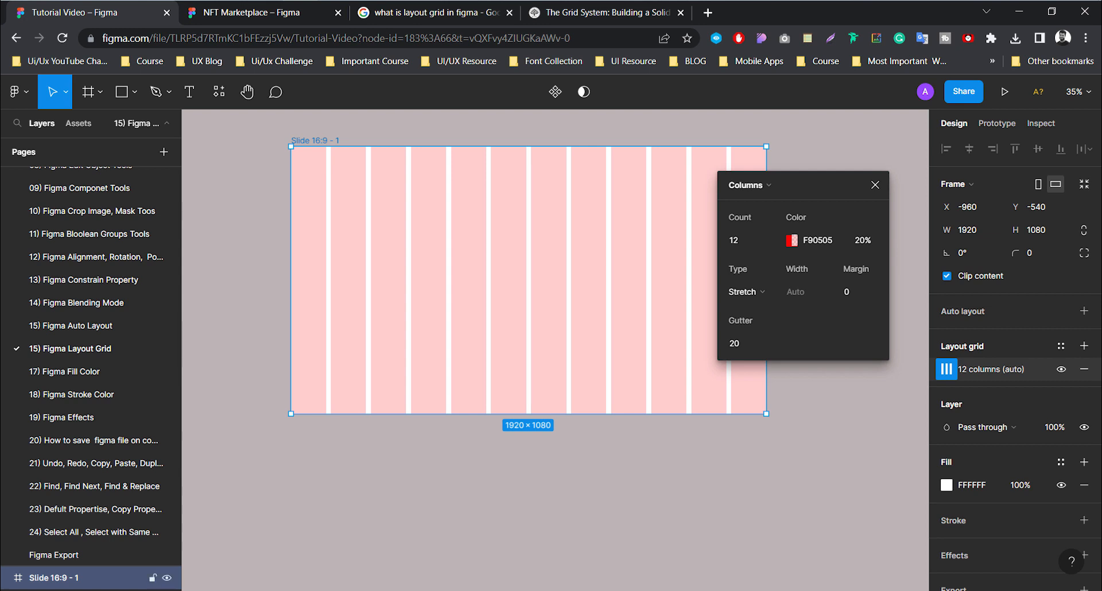
scroll(399, 234, "down", 2)
left_click_drag(660, 252, 655, 252)
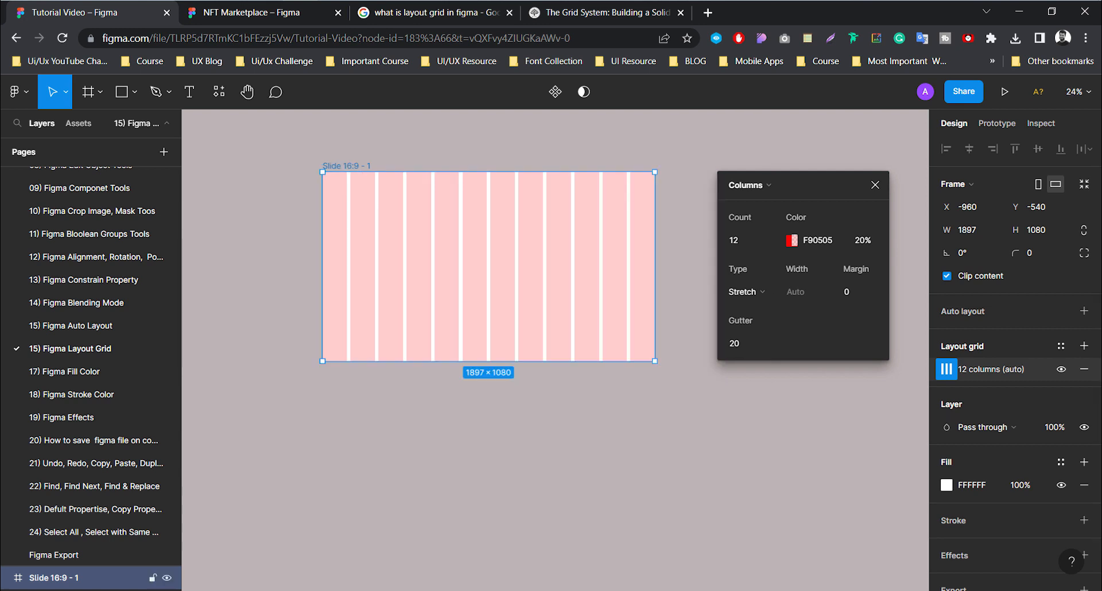
scroll(488, 270, "up", 1)
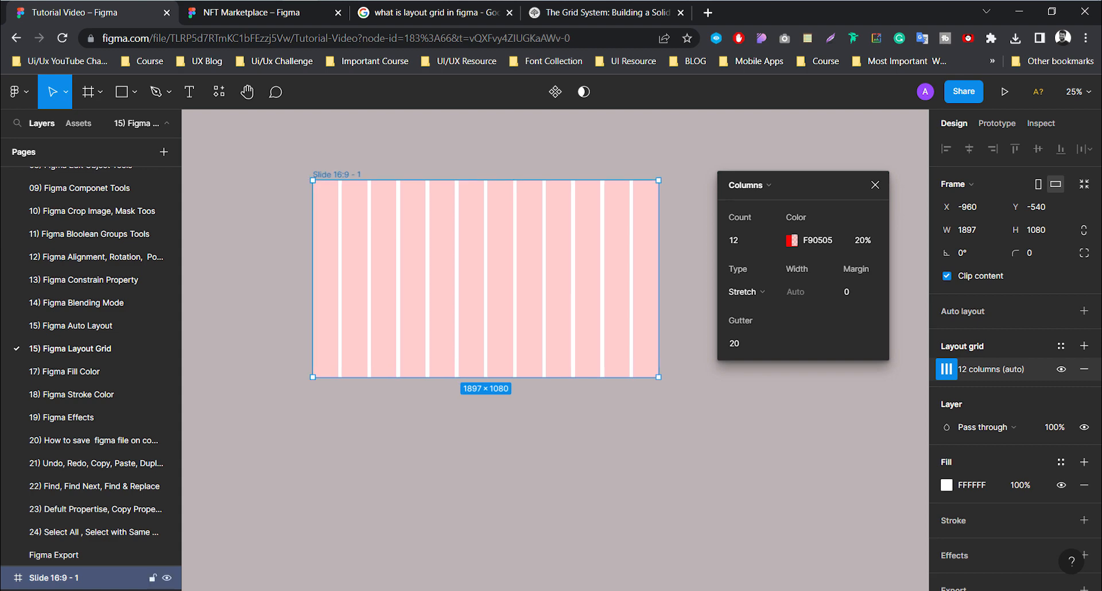
scroll(550, 260, "up", 2)
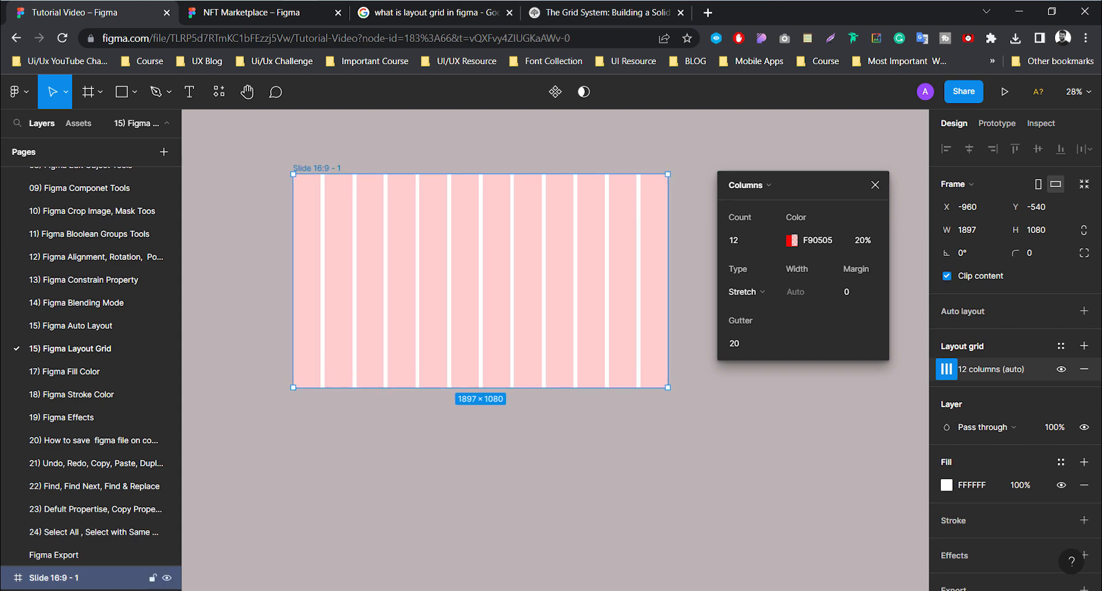
scroll(559, 263, "up", 1)
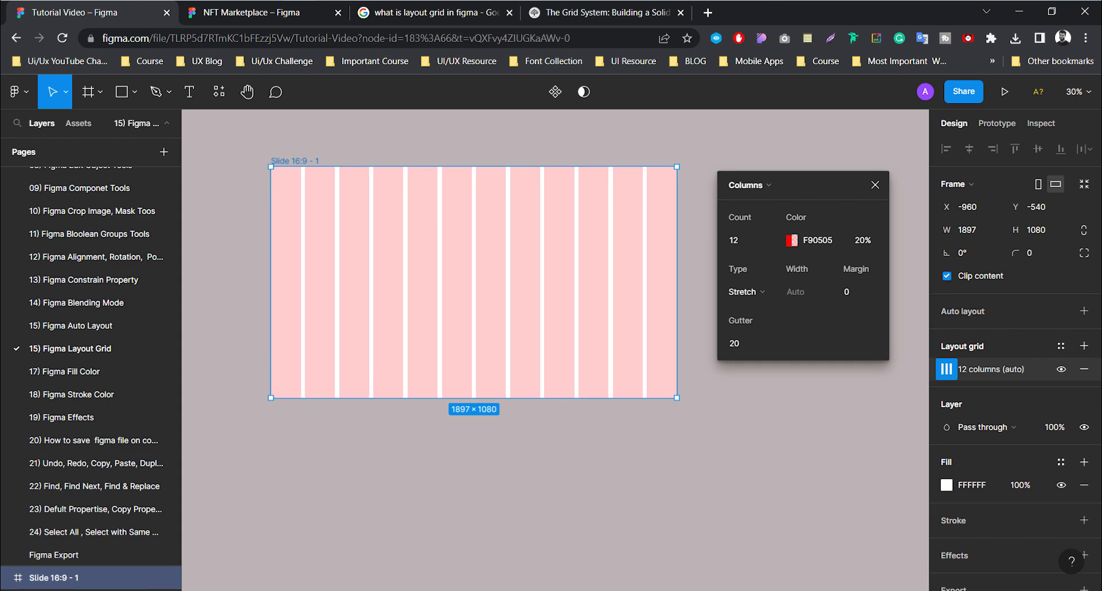
Close and reopen the slide frame's column grid settings and place them over the frame's edge.
left_click(580, 448)
left_click(551, 298)
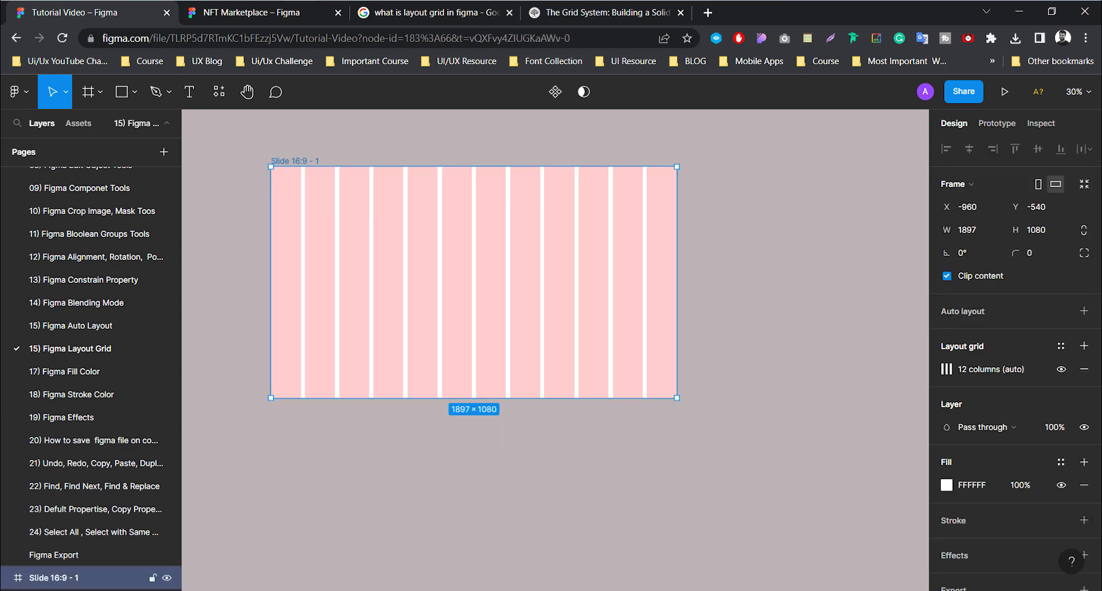
left_click(947, 369)
left_click_drag(856, 372, 744, 163)
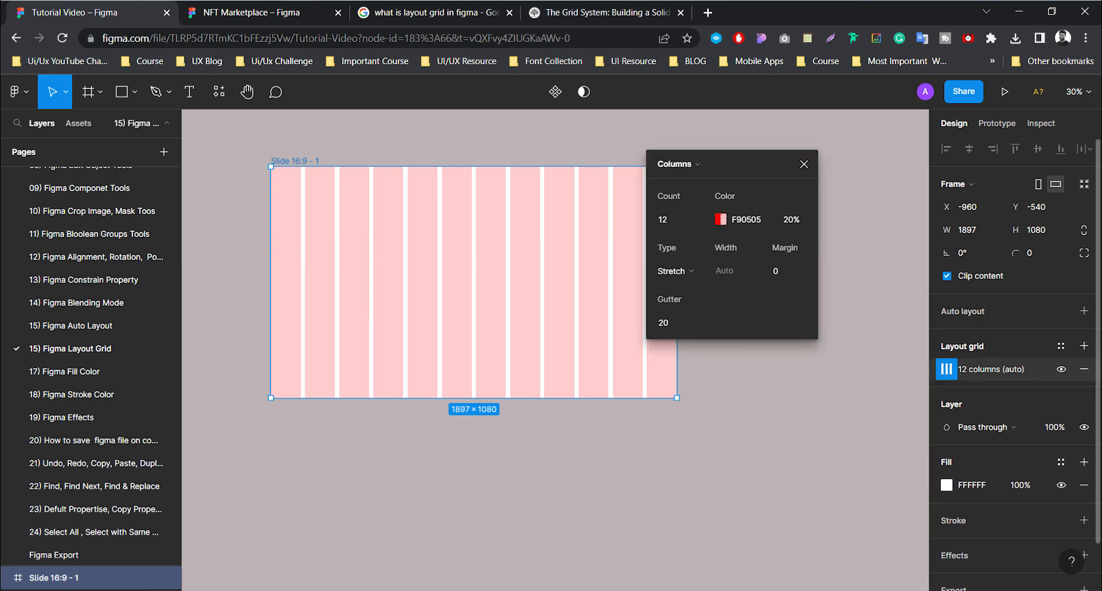
Draw a gray rectangle about 140 × 91 spanning one column and place matching copies in the next two columns.
scroll(498, 197, "up", 2)
scroll(494, 205, "up", 3)
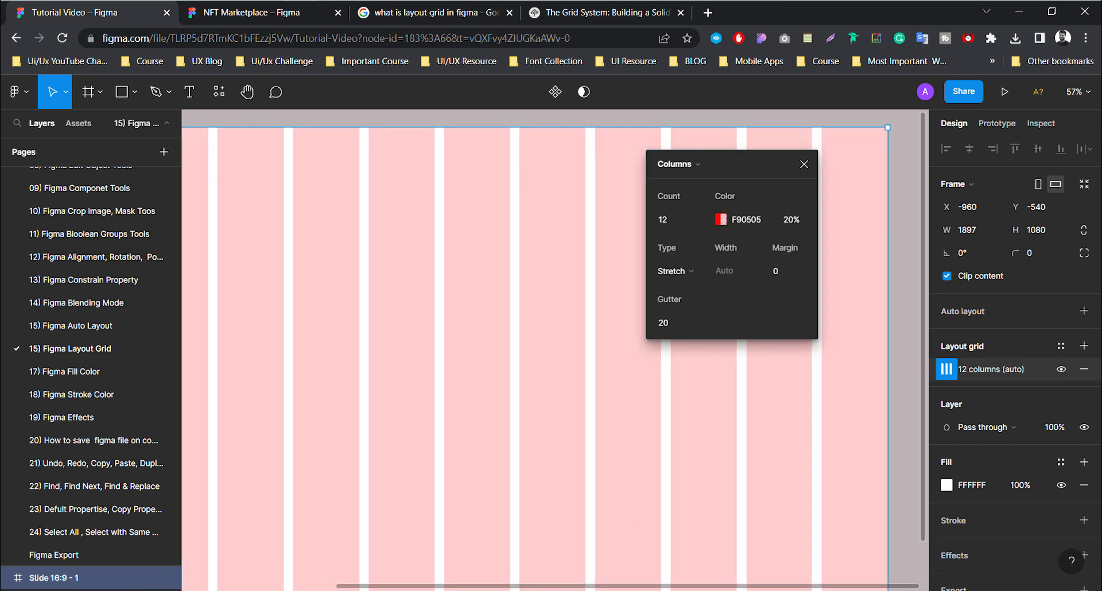
key("r")
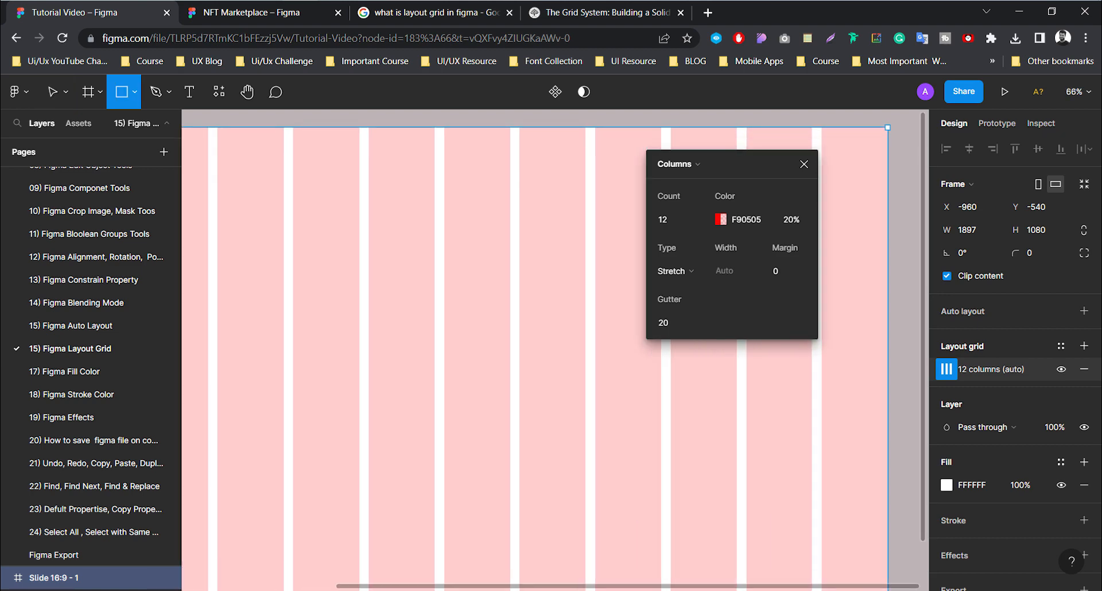
mouse_move(444, 189)
left_mouse_down()
mouse_move(510, 232)
mouse_move(540, 210)
mouse_move(628, 213)
left_mouse_up()
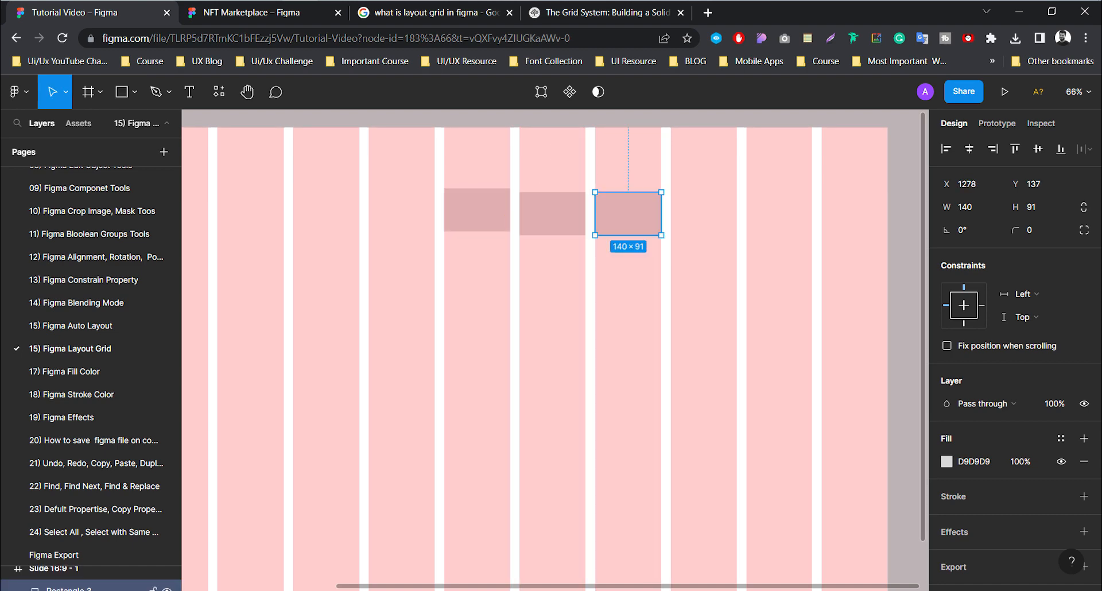
scroll(618, 221, "down", 2)
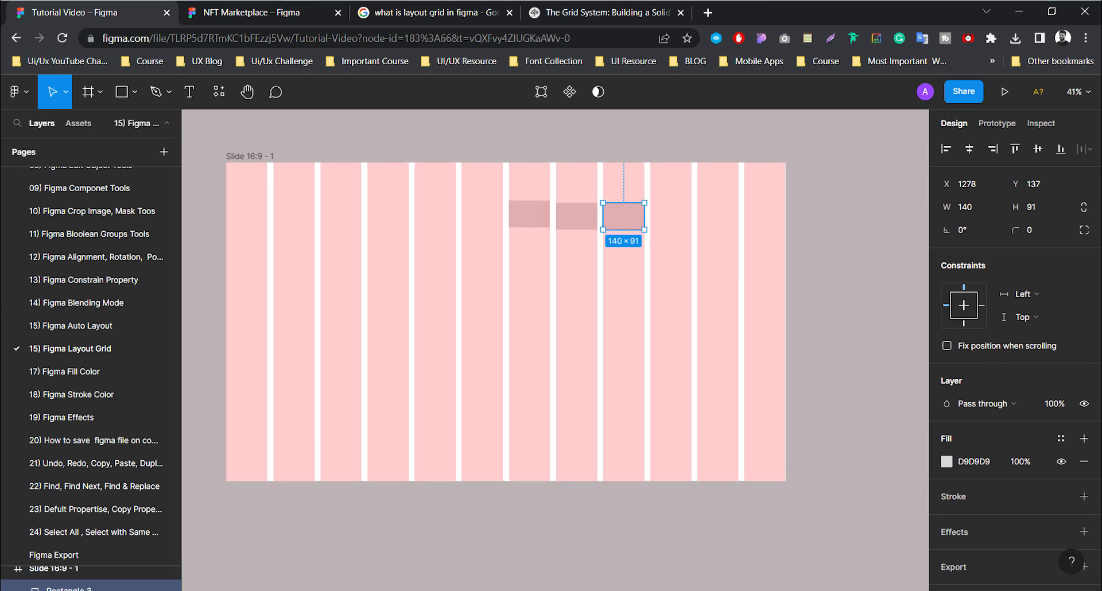
Reopen the slide frame's column grid settings and set the margin to 150.
left_click(379, 139)
left_click(250, 156)
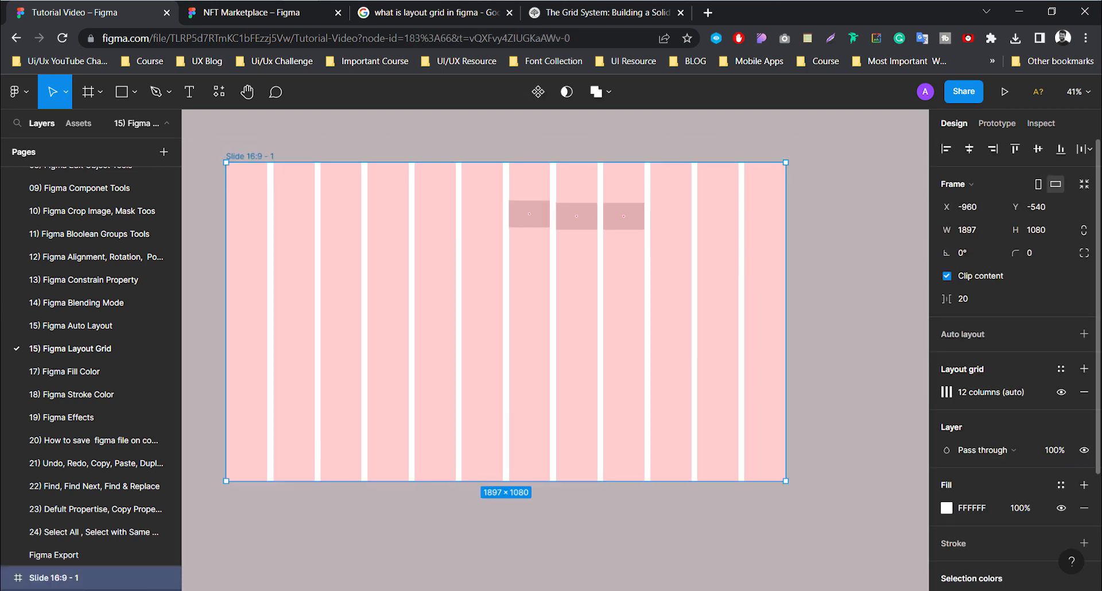
left_click(947, 392)
left_click_drag(849, 395, 789, 185)
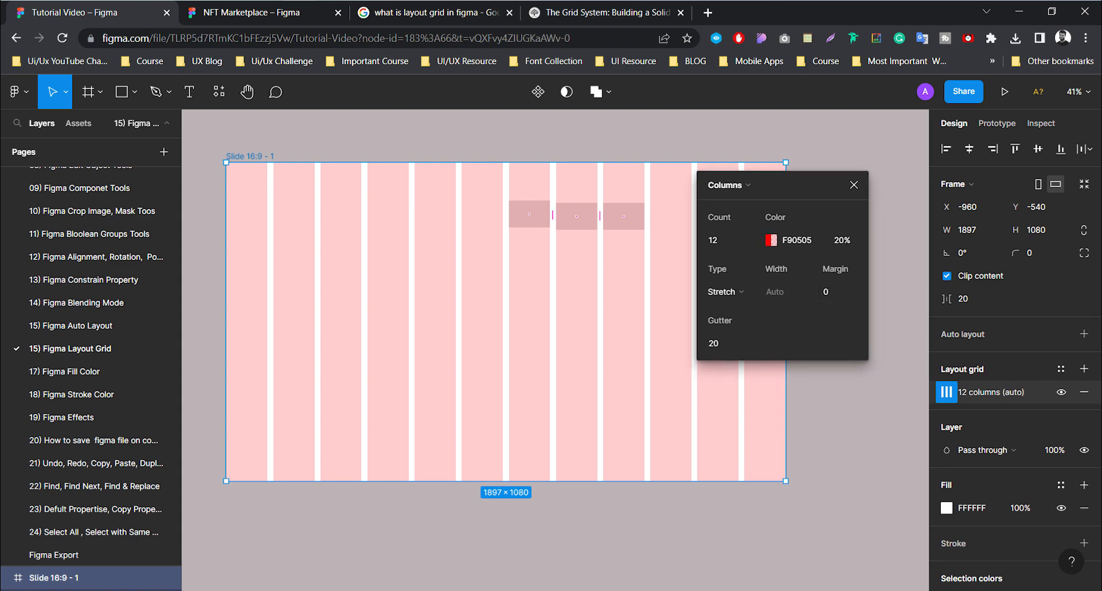
scroll(413, 244, "down", 1)
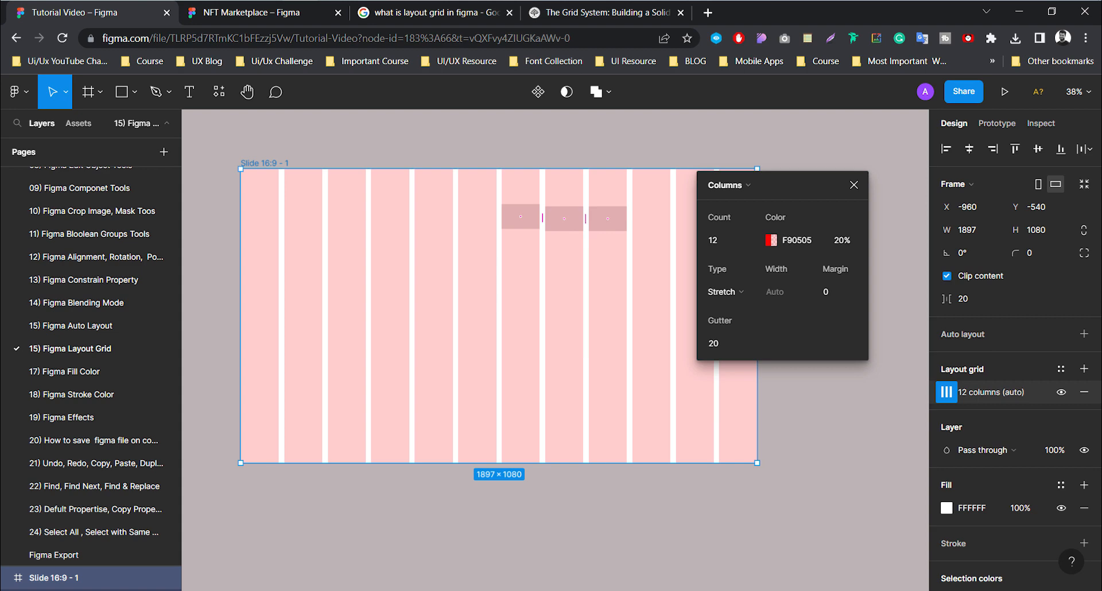
left_click(839, 292)
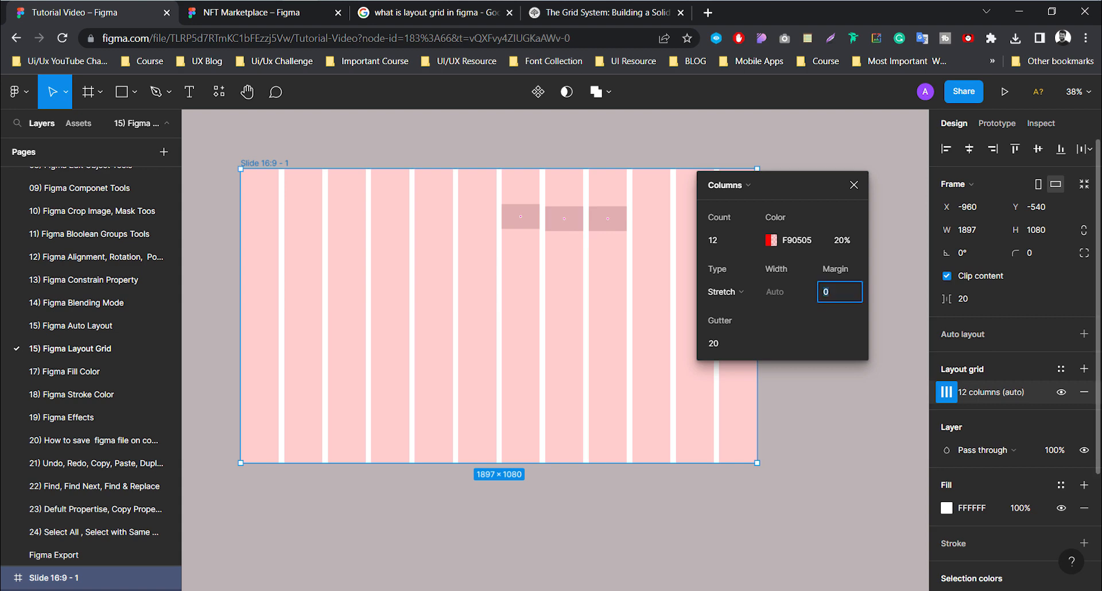
type("150")
key("Return")
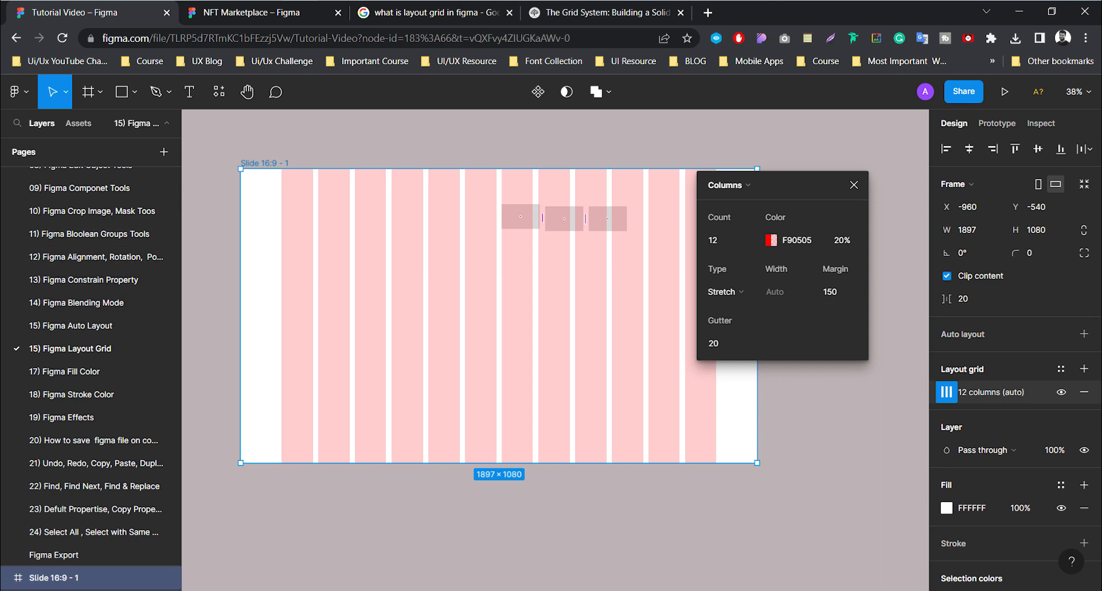
Move the first gray rectangle into the frame's left margin and widen it to 150 so it fills the margin.
key("Escape")
left_click(520, 217)
left_click_drag(520, 217, 321, 216)
scroll(257, 219, "up", 5)
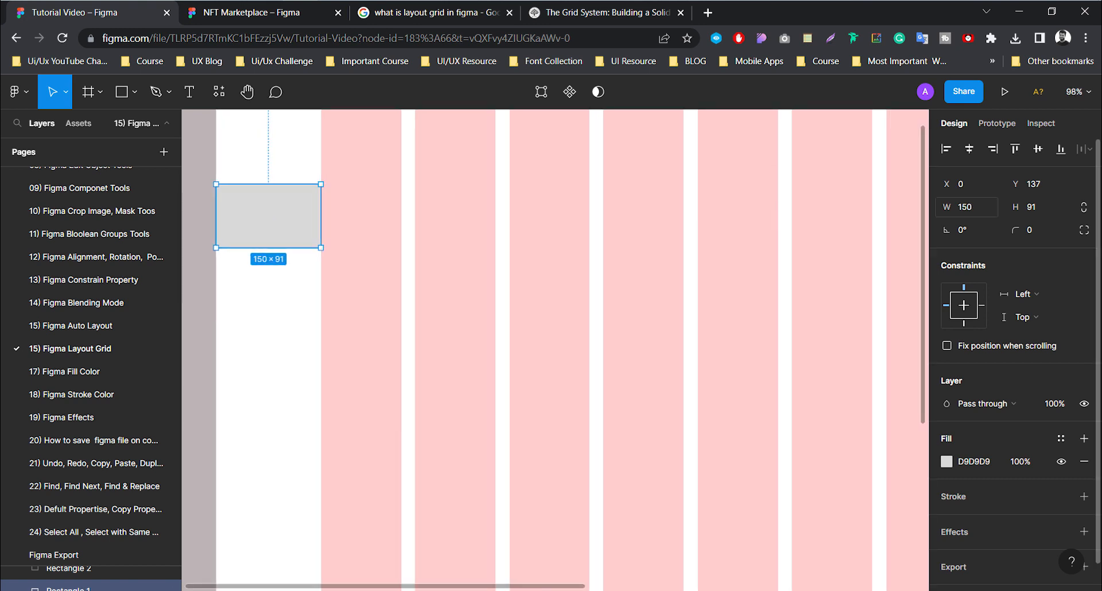
left_click(966, 207)
scroll(379, 283, "down", 3)
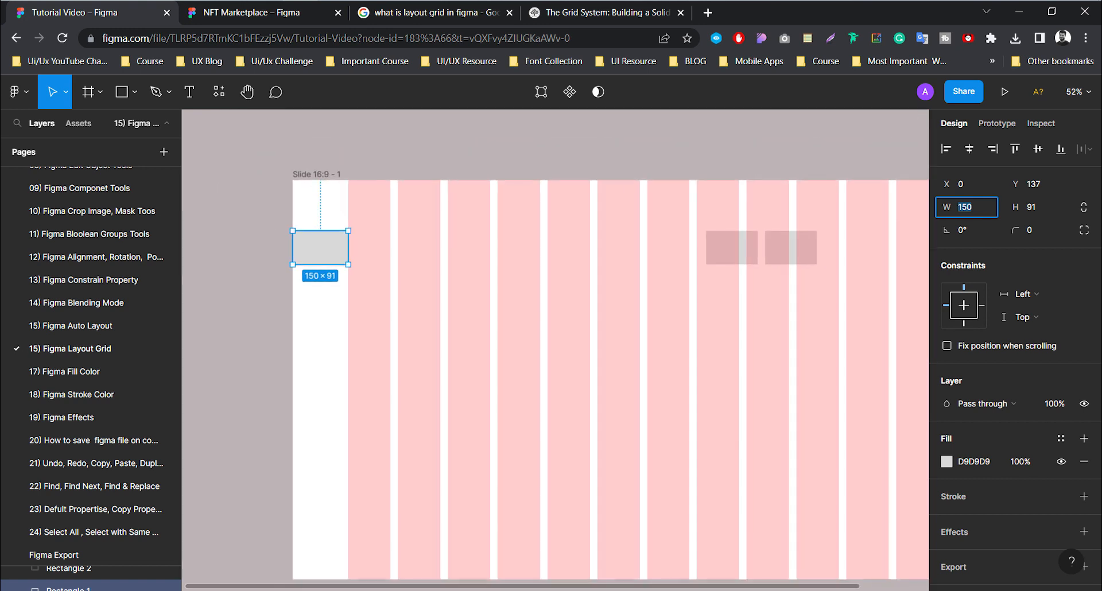
Move the widened rectangle into the frame's right margin to compare its width, and delete it.
left_click(379, 283)
scroll(341, 238, "down", 2)
left_click_drag(326, 245, 802, 262)
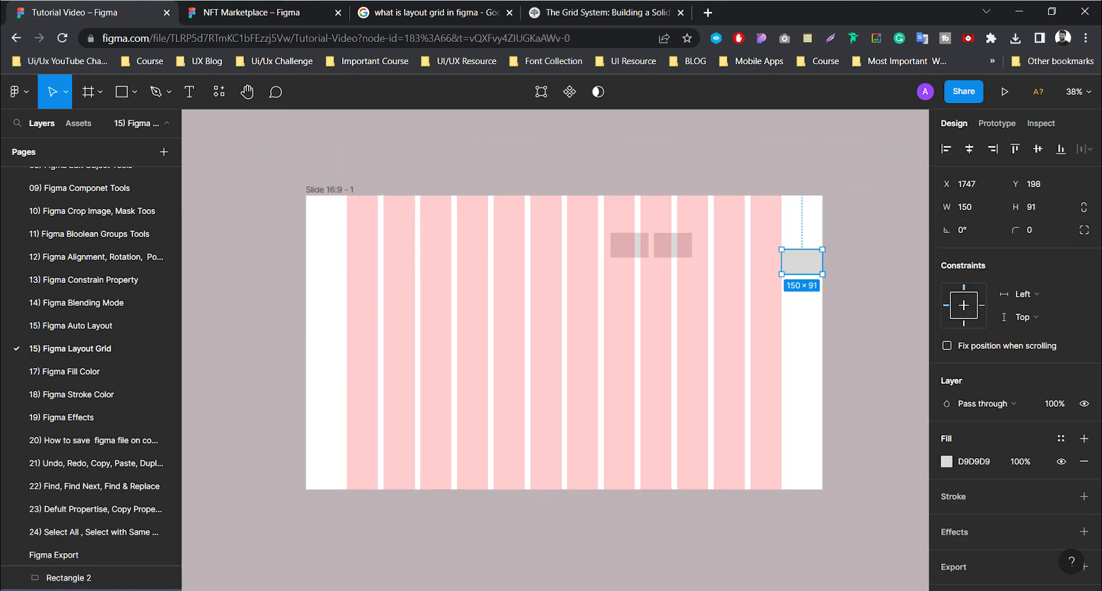
left_click(867, 310)
left_click(803, 262)
key("Delete")
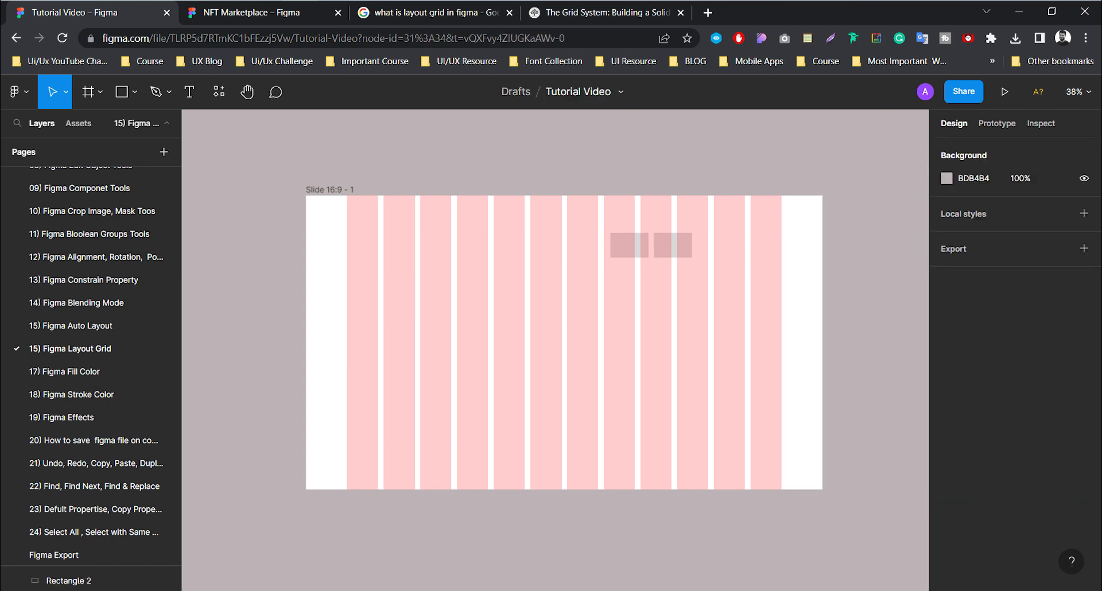
Reopen the slide frame's column grid settings and set the margin to 100.
left_click(330, 190)
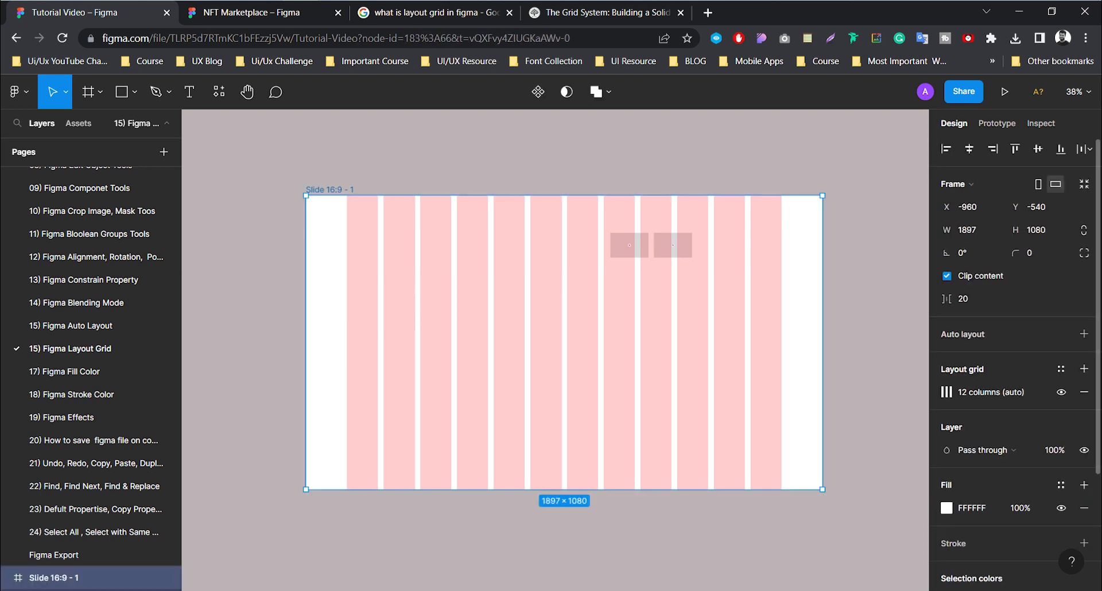
left_click(947, 392)
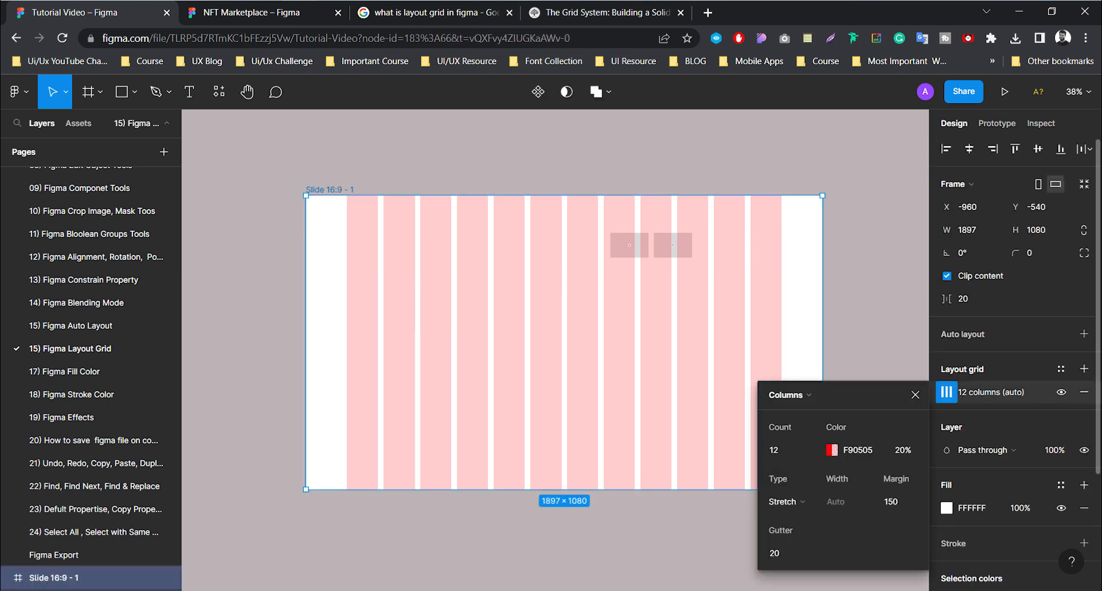
left_click_drag(770, 391, 710, 183)
left_click(834, 289)
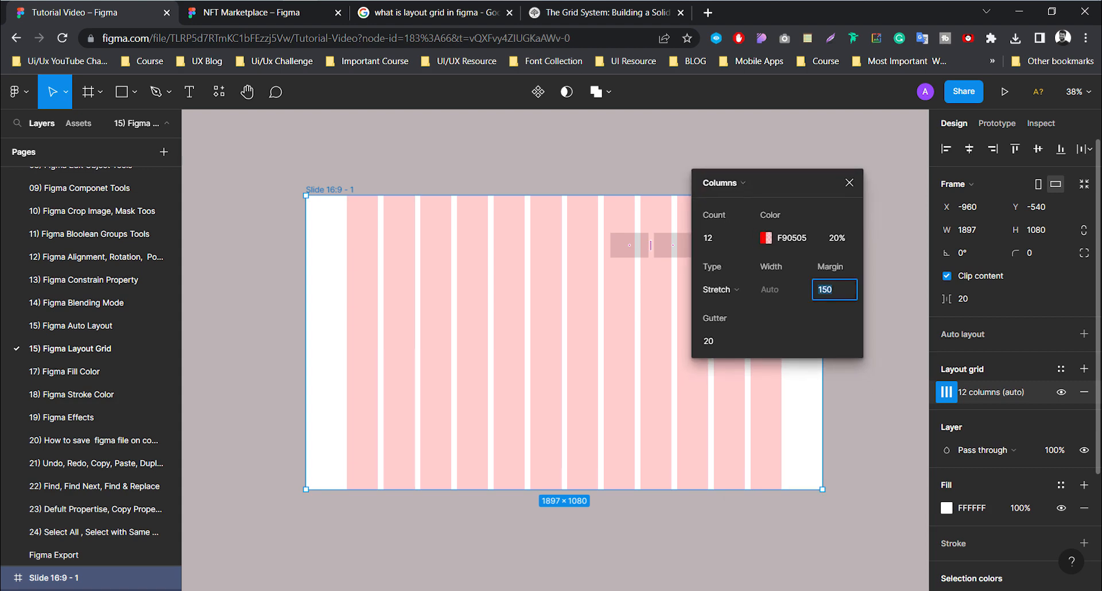
type("100")
key("Return")
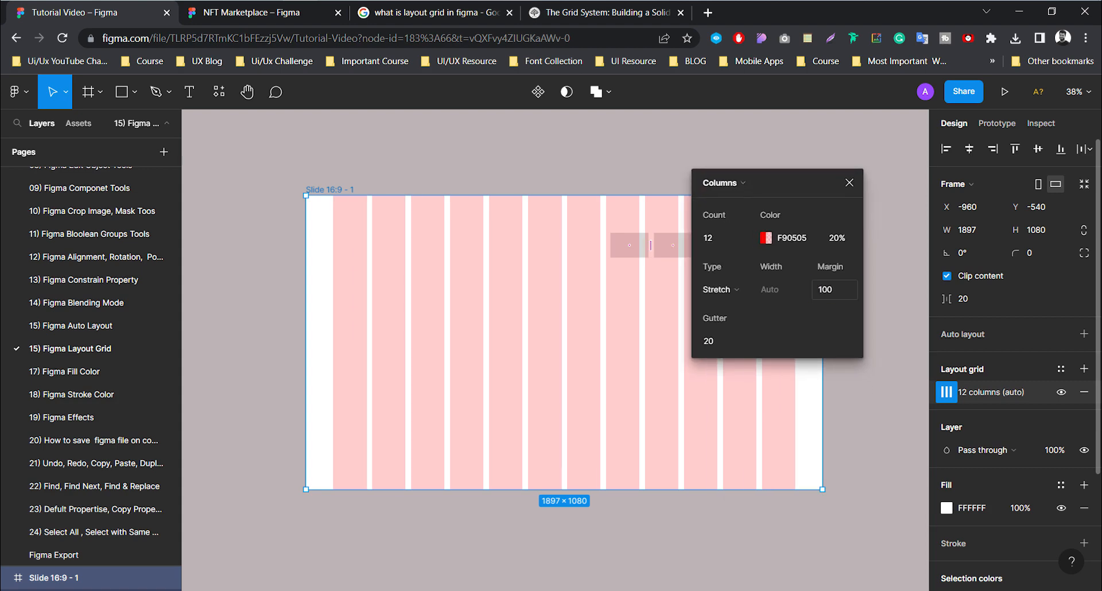
Set the column grid's margin to 300.
left_click(832, 290)
type("00")
key("Return")
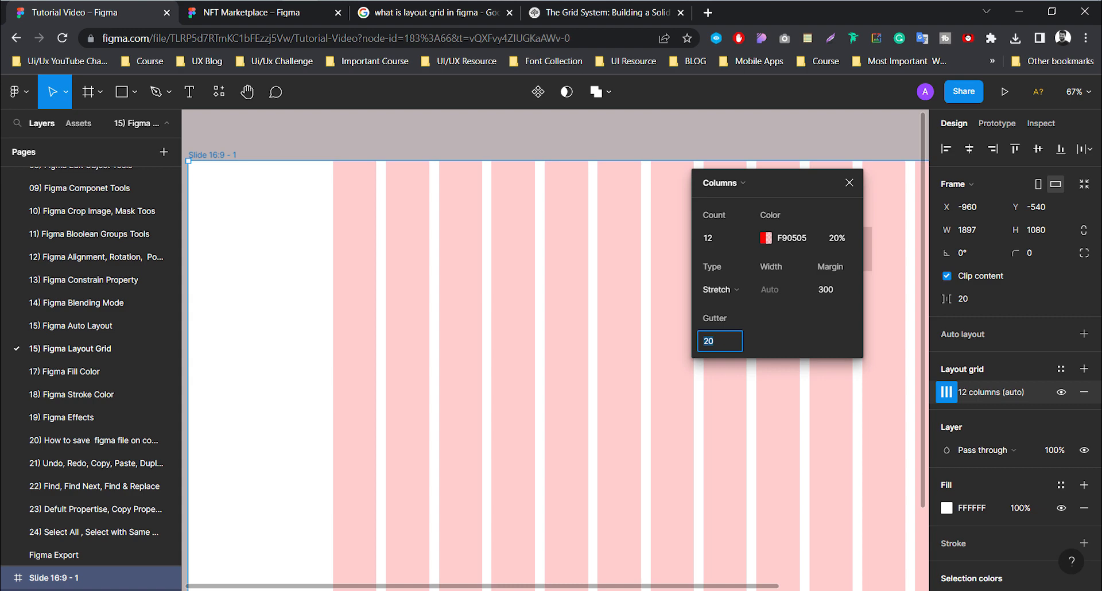
Try a gutter of 24 for the column grid and set it to 32.
type("24")
key("Return")
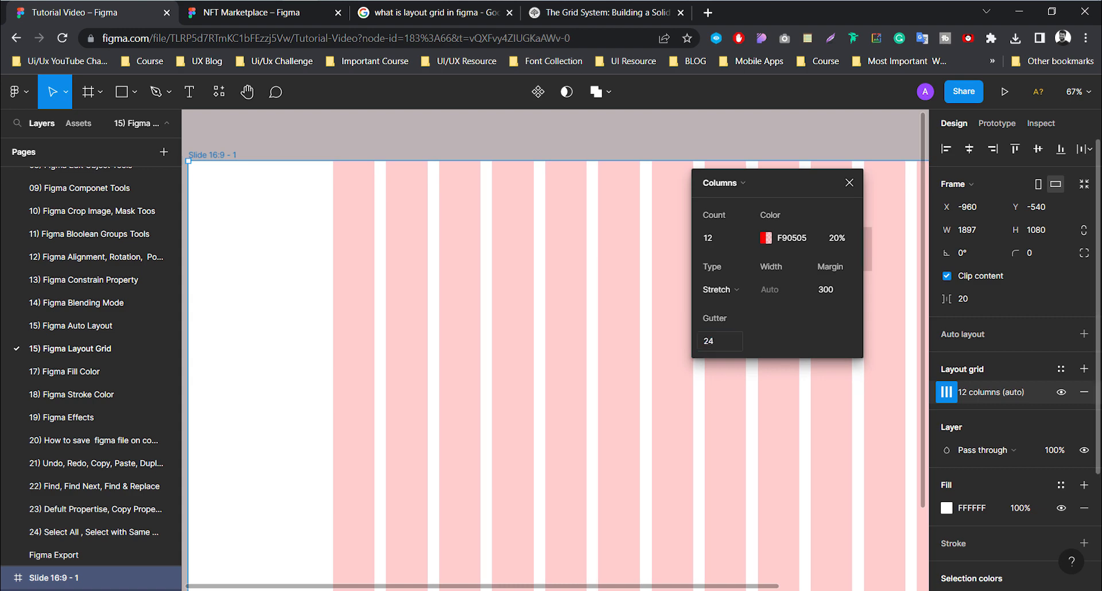
left_click(712, 341)
type("32")
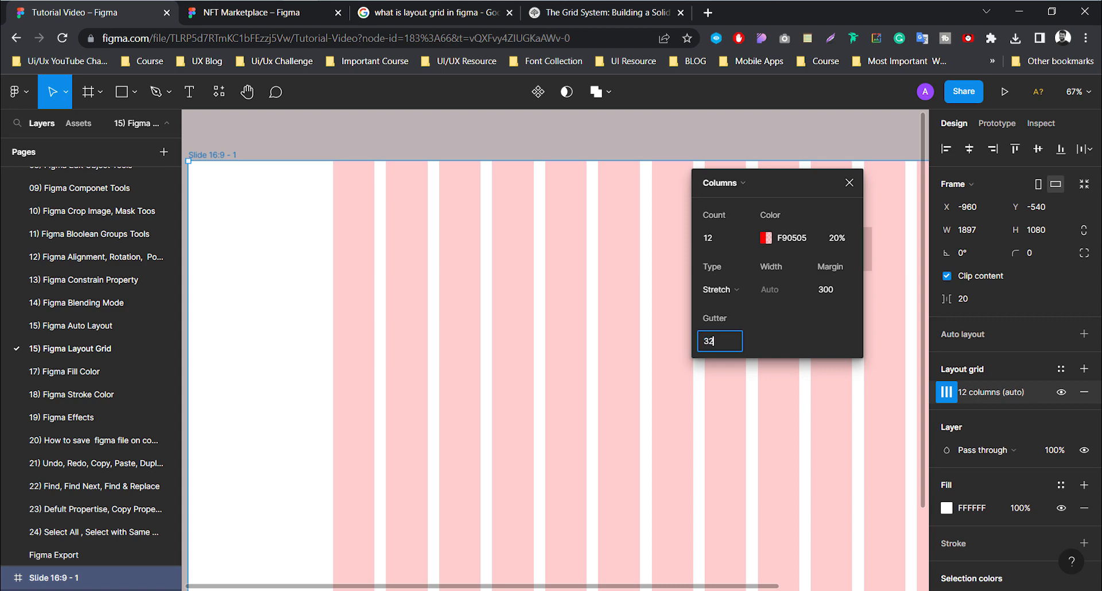
key("Return")
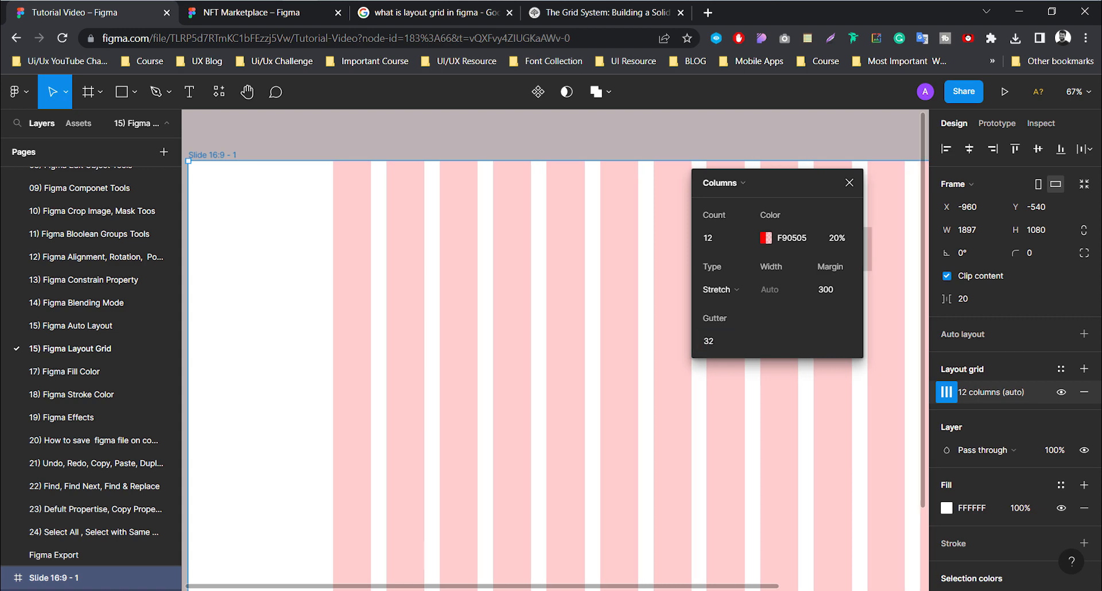
Examine how the columns, gutters and side margins are distributed across the whole slide frame.
scroll(298, 169, "down", 3)
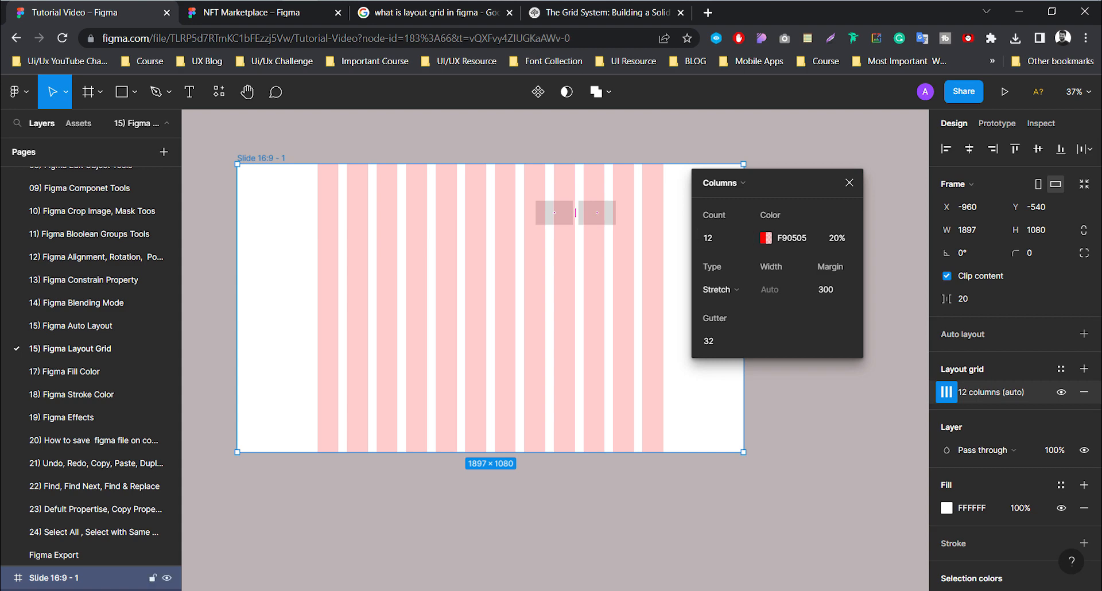
scroll(564, 313, "up", 1)
scroll(567, 315, "down", 1)
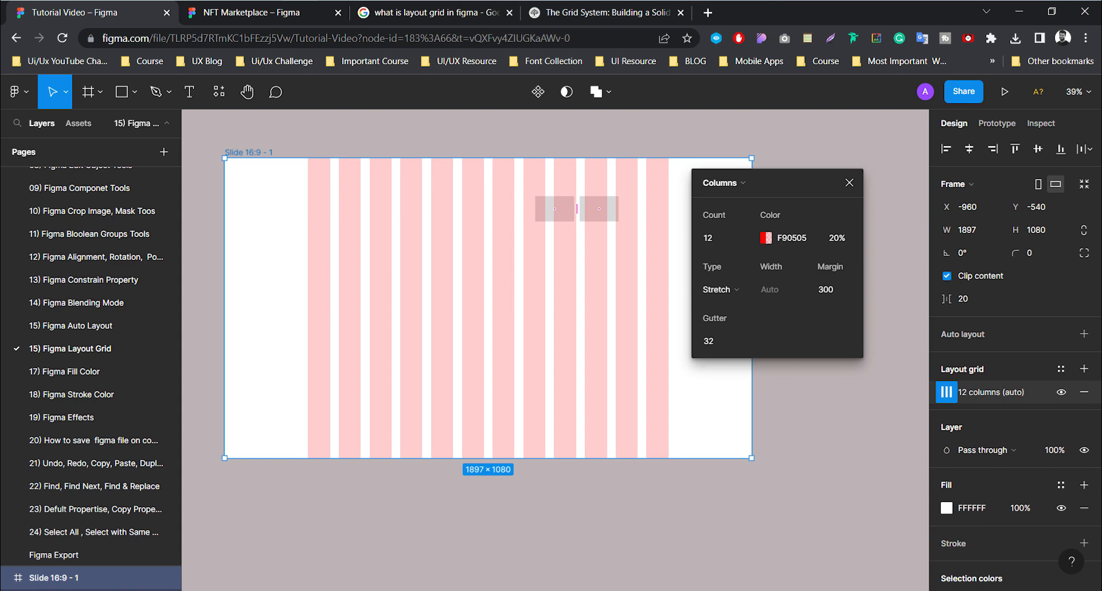
scroll(614, 291, "up", 1)
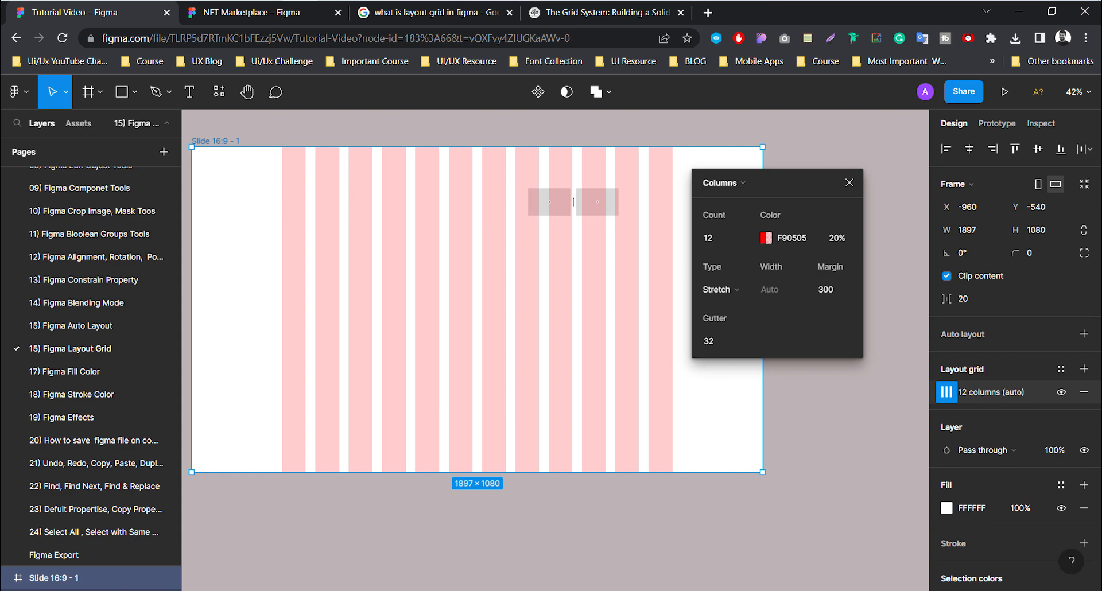
scroll(530, 295, "down", 1)
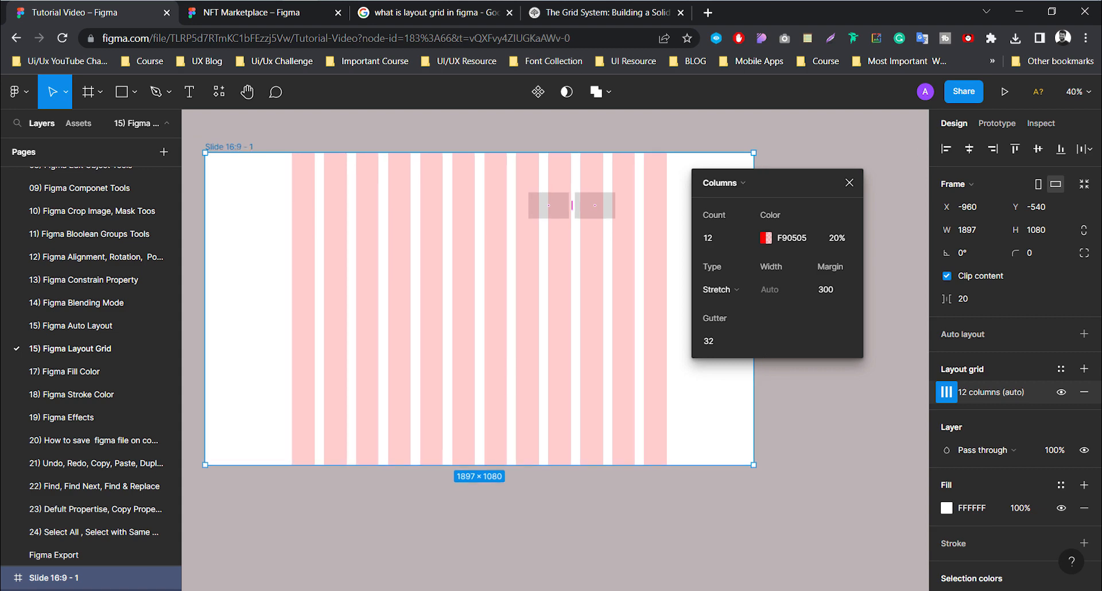
scroll(572, 205, "down", 2)
scroll(571, 204, "up", 2)
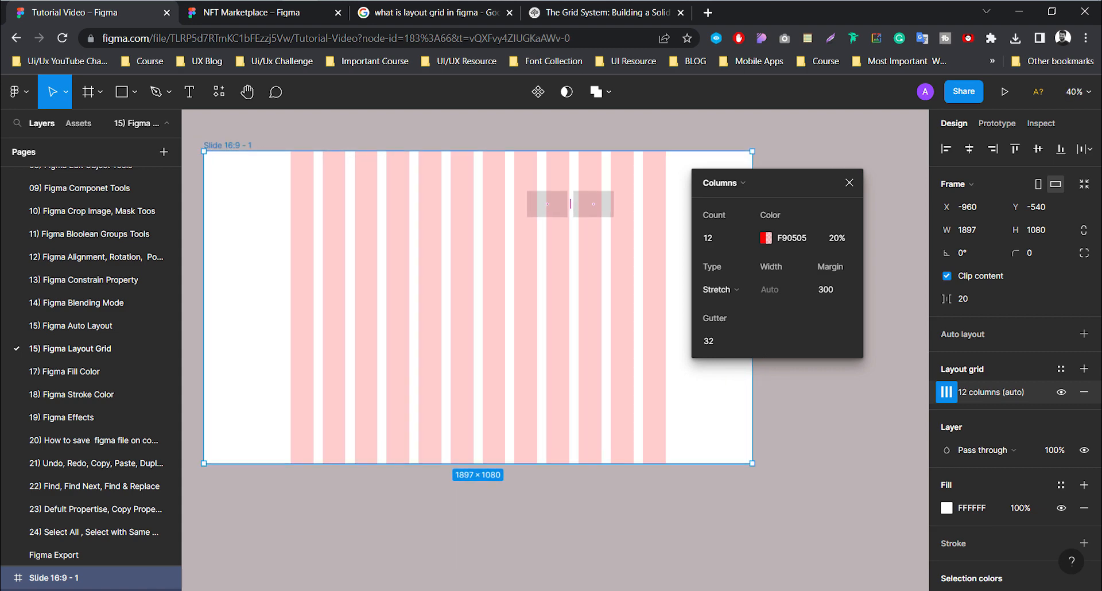
scroll(571, 204, "up", 1)
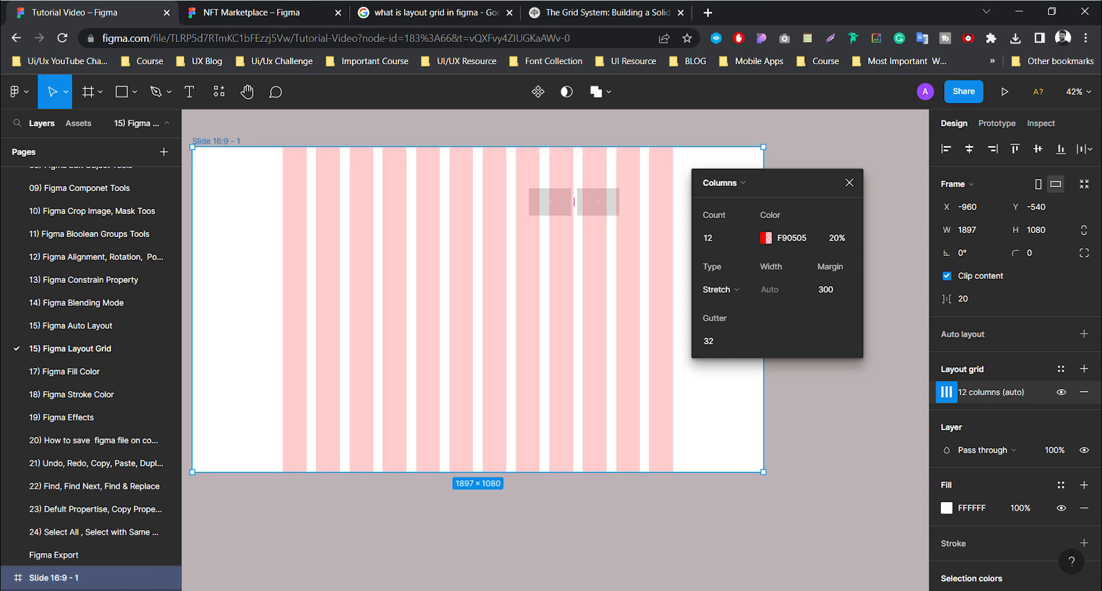
scroll(574, 202, "up", 1)
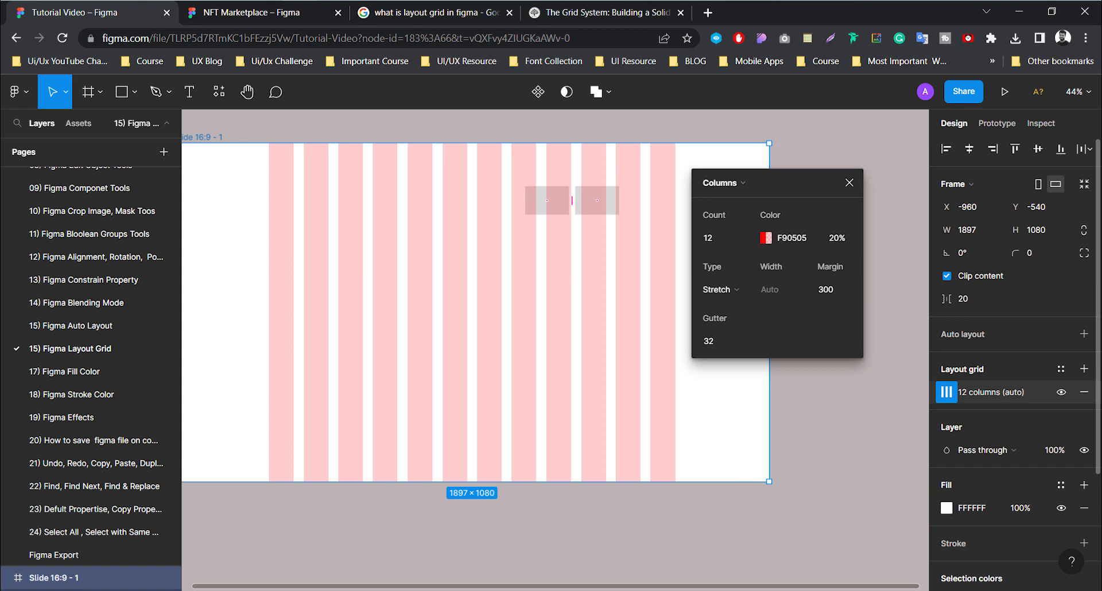
Change the column grid's type to Left and set the column width to 65.
left_click(721, 290)
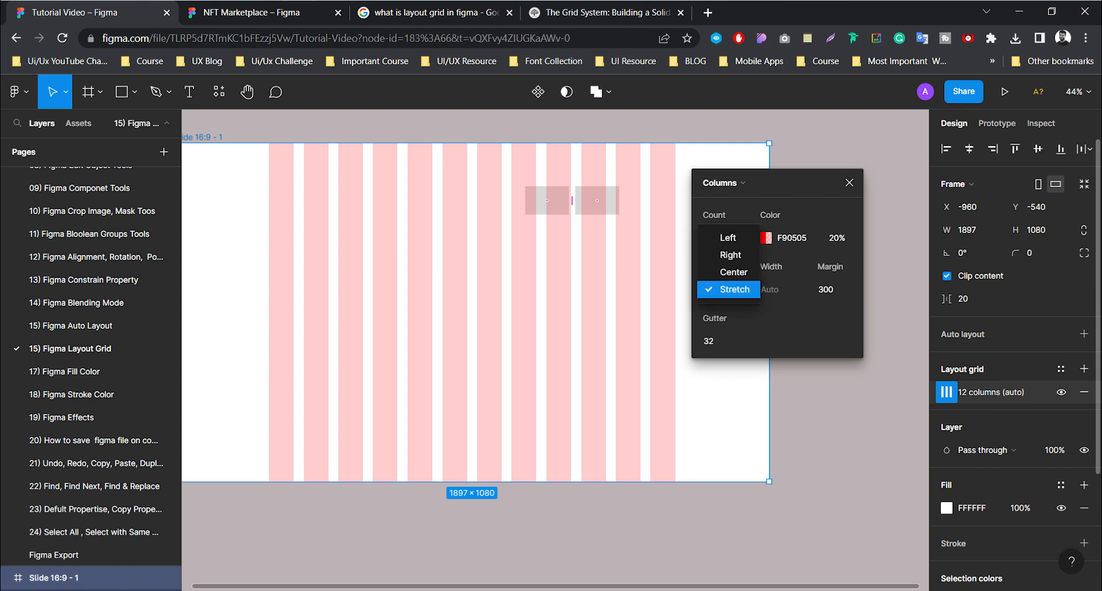
left_click(728, 237)
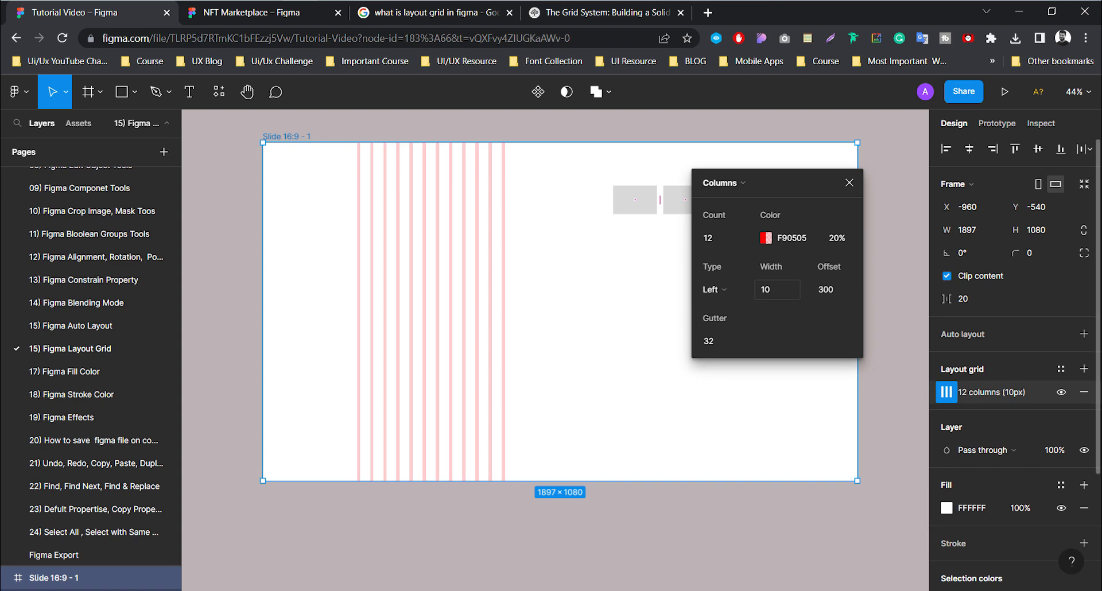
left_click(770, 289)
scroll(317, 221, "up", 3)
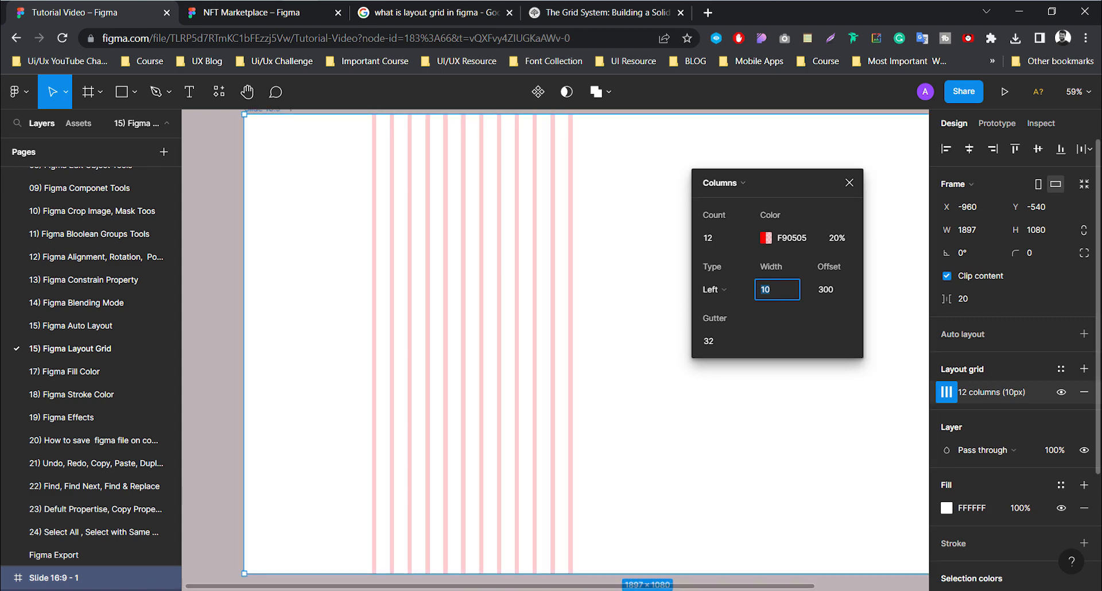
type("65")
key("Return")
scroll(399, 249, "down", 2)
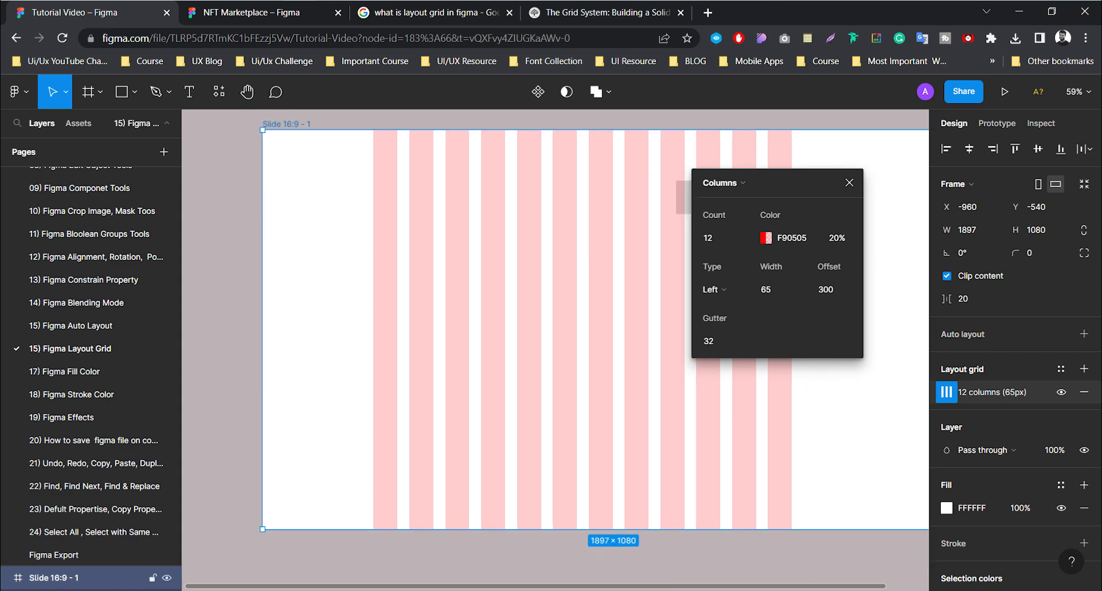
scroll(378, 215, "down", 2)
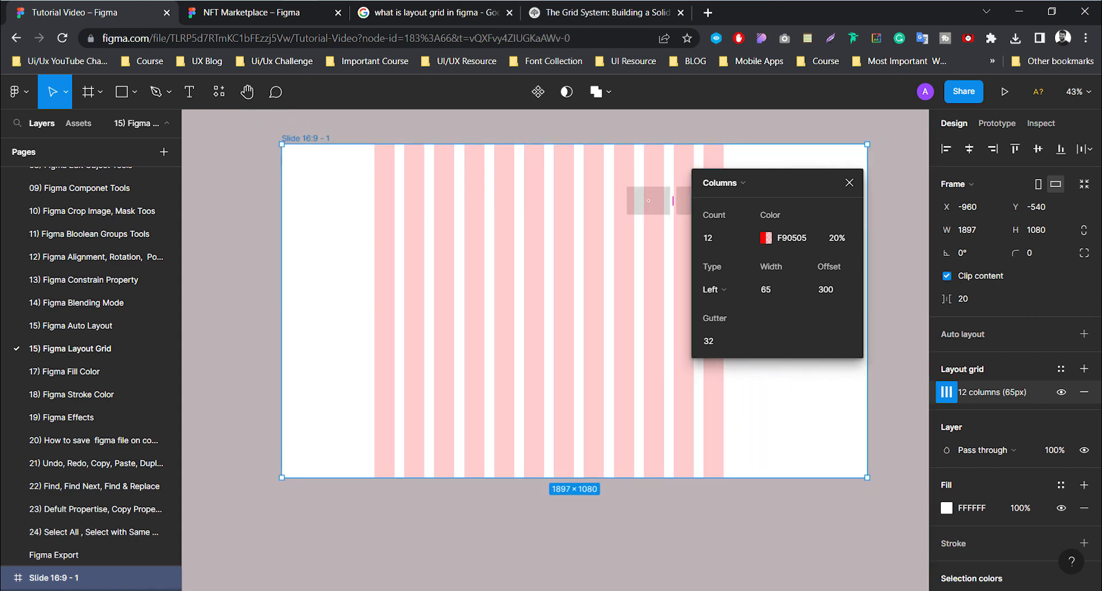
Set the left-aligned column grid's offset to 50.
scroll(574, 310, "right", 3)
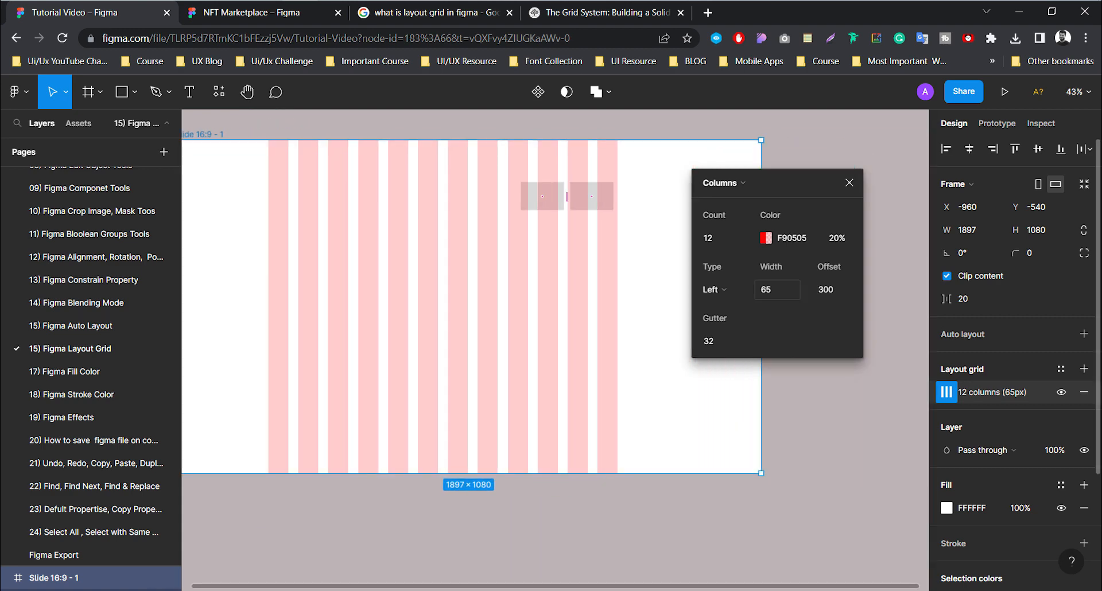
scroll(397, 210, "down", 1)
left_click(833, 289)
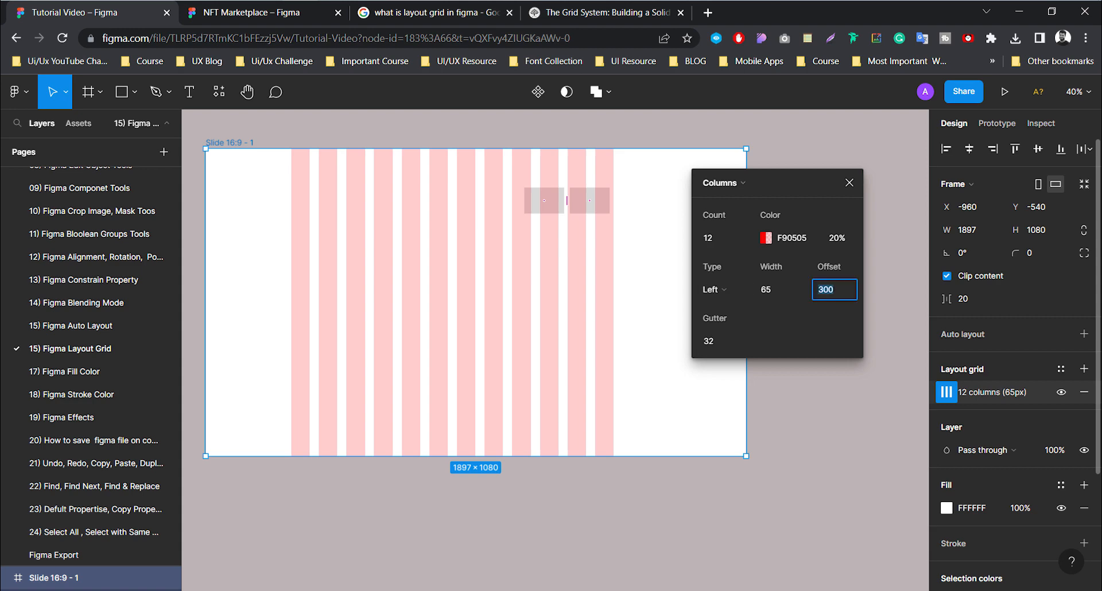
type("50")
key("Return")
scroll(426, 253, "down", 3)
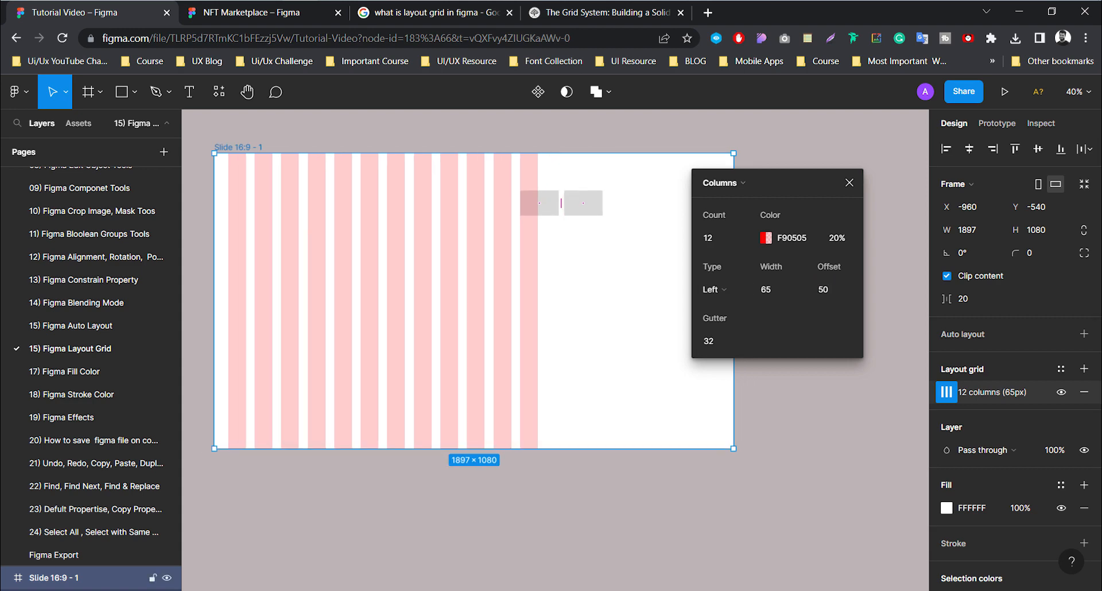
Draw a rectangle of about 50 × 49 filling the gap between the frame's left edge and the first column.
scroll(258, 287, "up", 10)
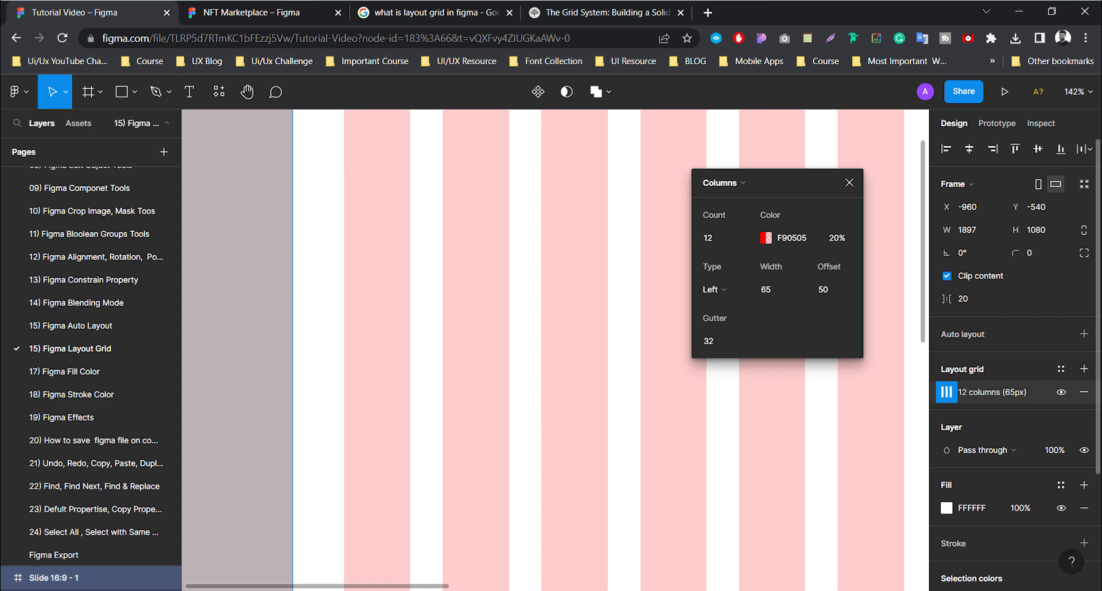
key("r")
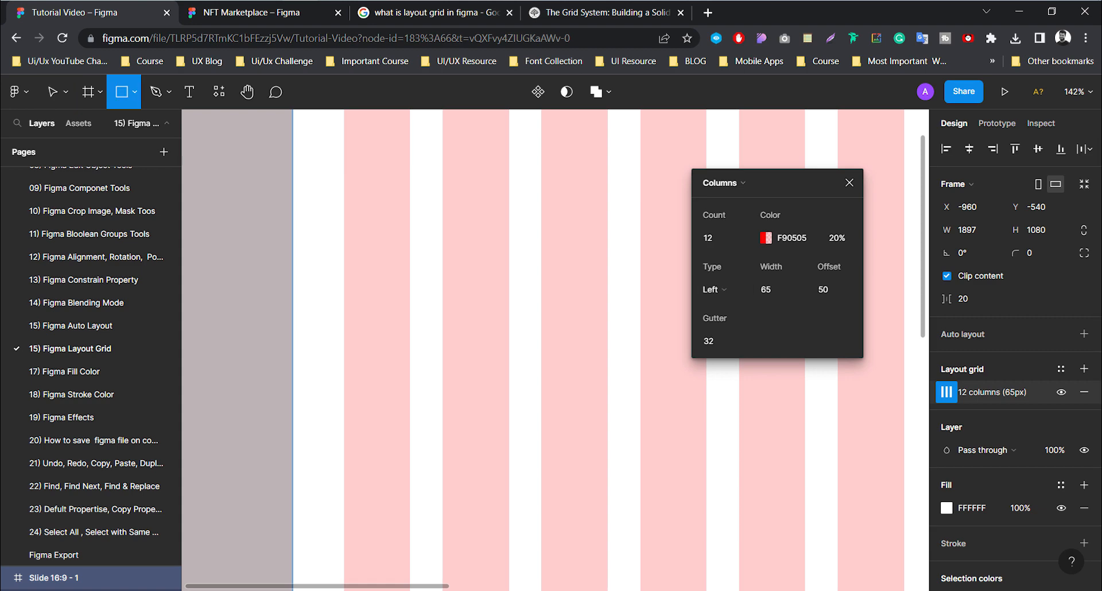
left_click_drag(293, 221, 344, 271)
left_click(368, 299)
left_click(319, 246)
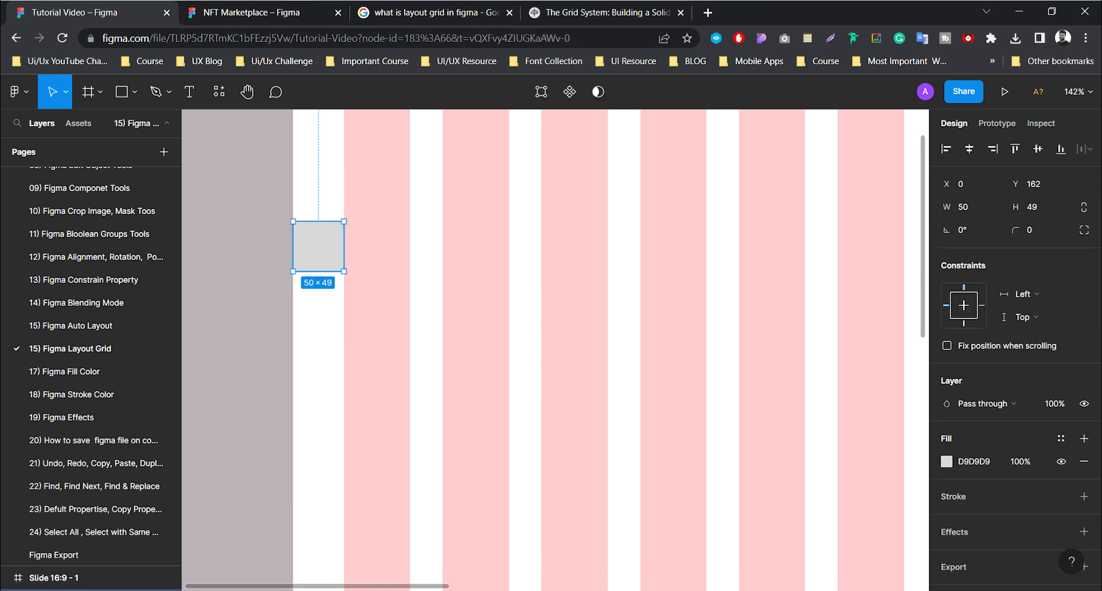
scroll(403, 205, "down", 5)
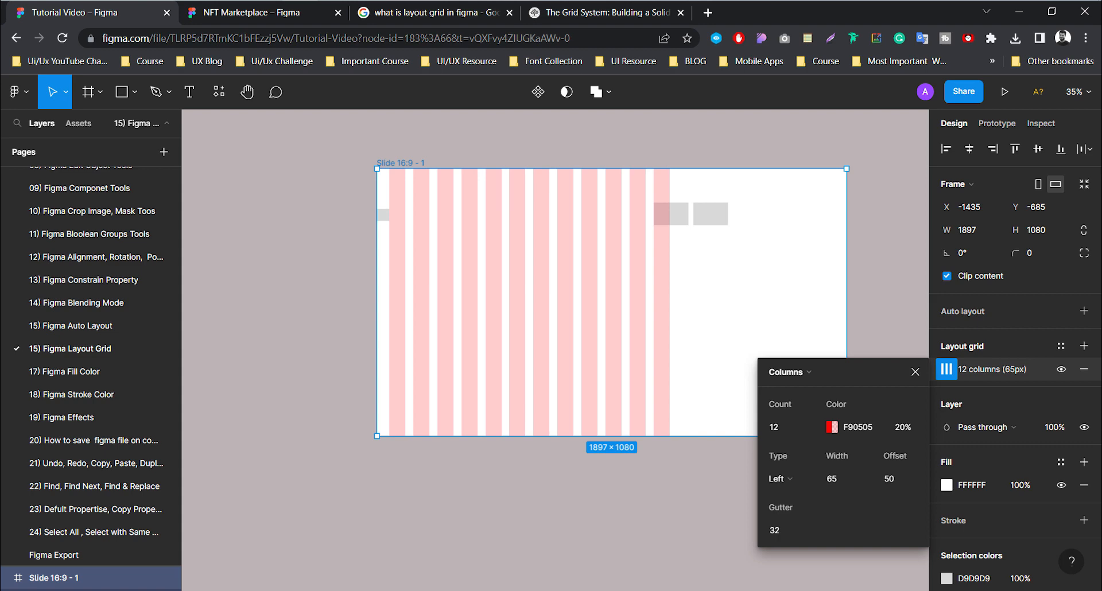
Duplicate the small offset-sized rectangle and place the copy flush against the slide frame's right edge.
left_click_drag(856, 372, 818, 237)
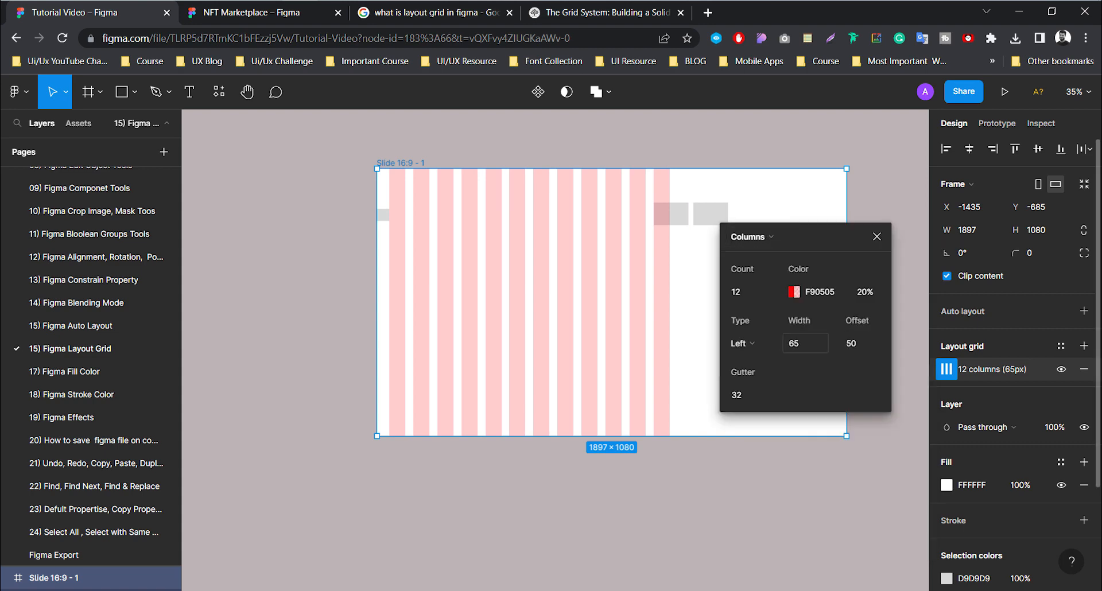
left_click(796, 344)
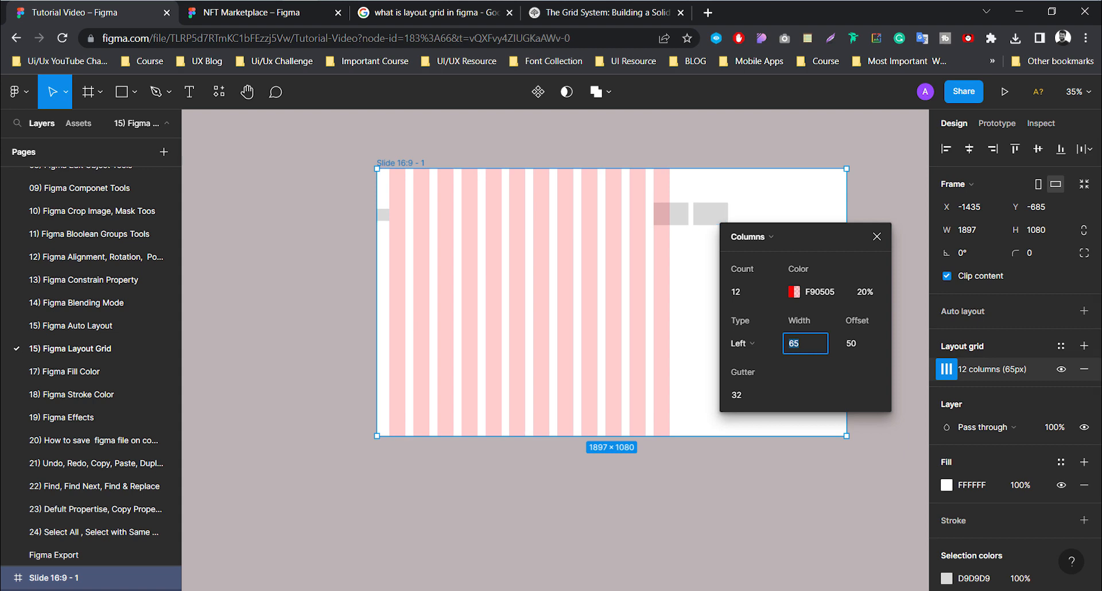
left_click(361, 208)
left_click_drag(361, 208, 773, 290)
scroll(292, 217, "up", 1)
left_click(643, 261)
scroll(651, 314, "up", 3)
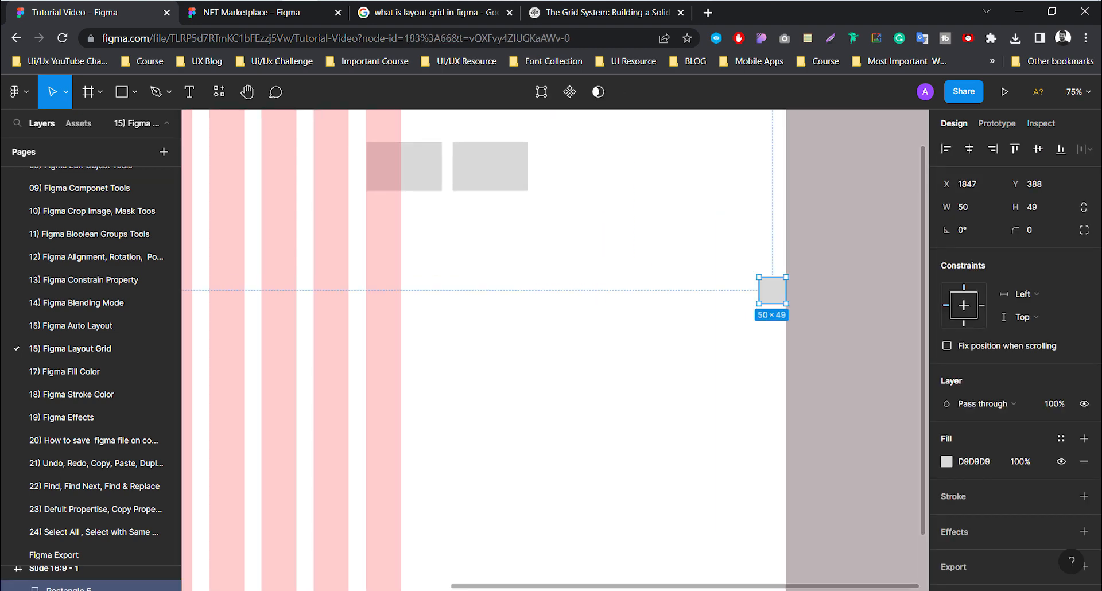
key("shift+1")
key("Escape")
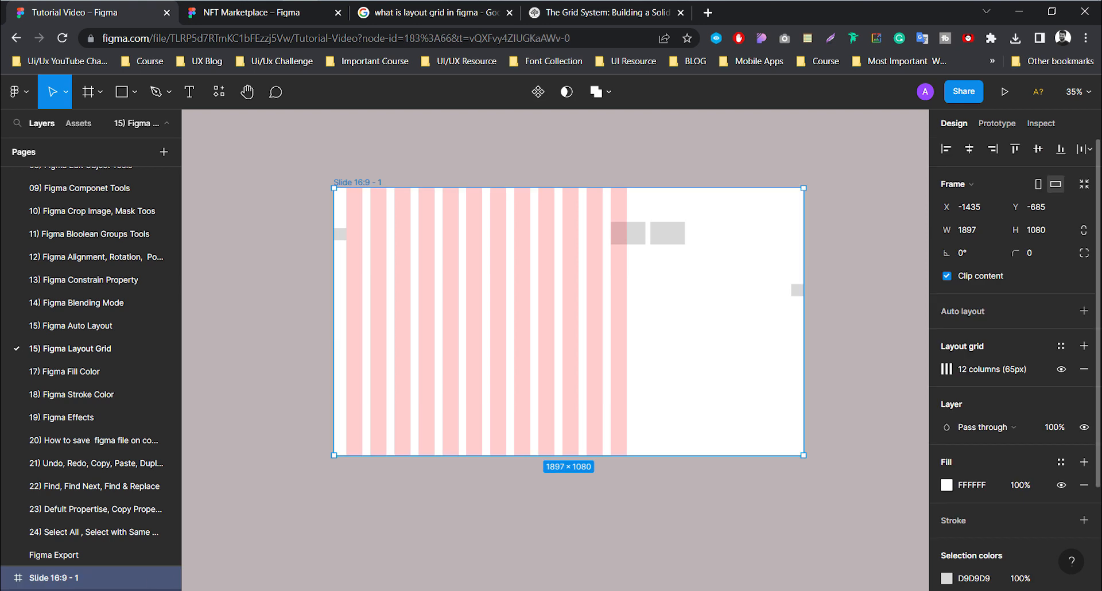
Increase the column grid's width to 120 so the columns extend towards the rectangle at the frame's right edge.
left_click(946, 369)
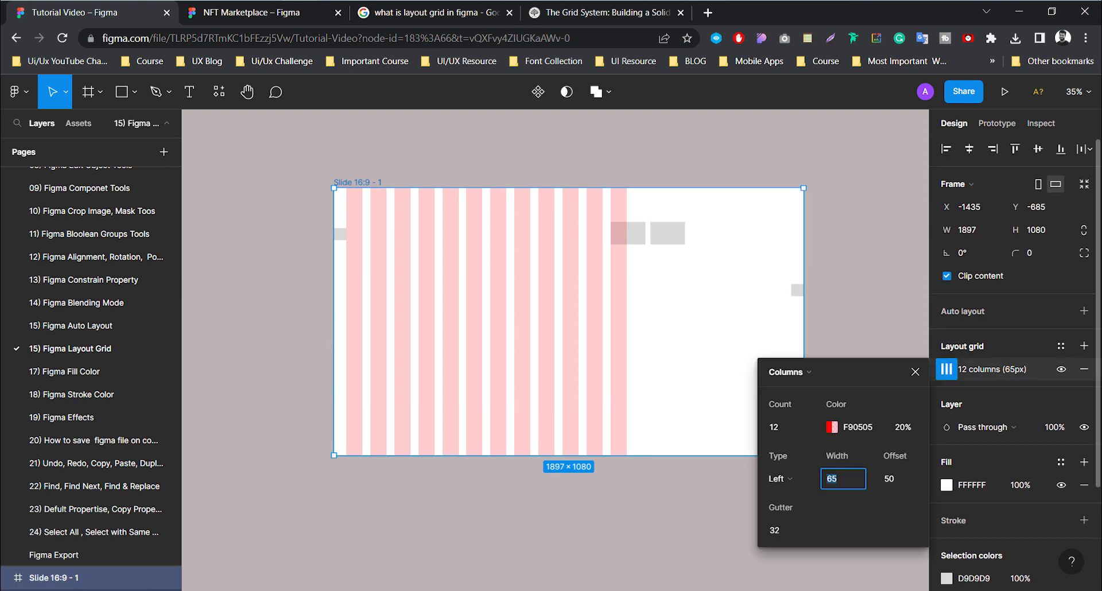
left_click_drag(837, 455, 868, 456)
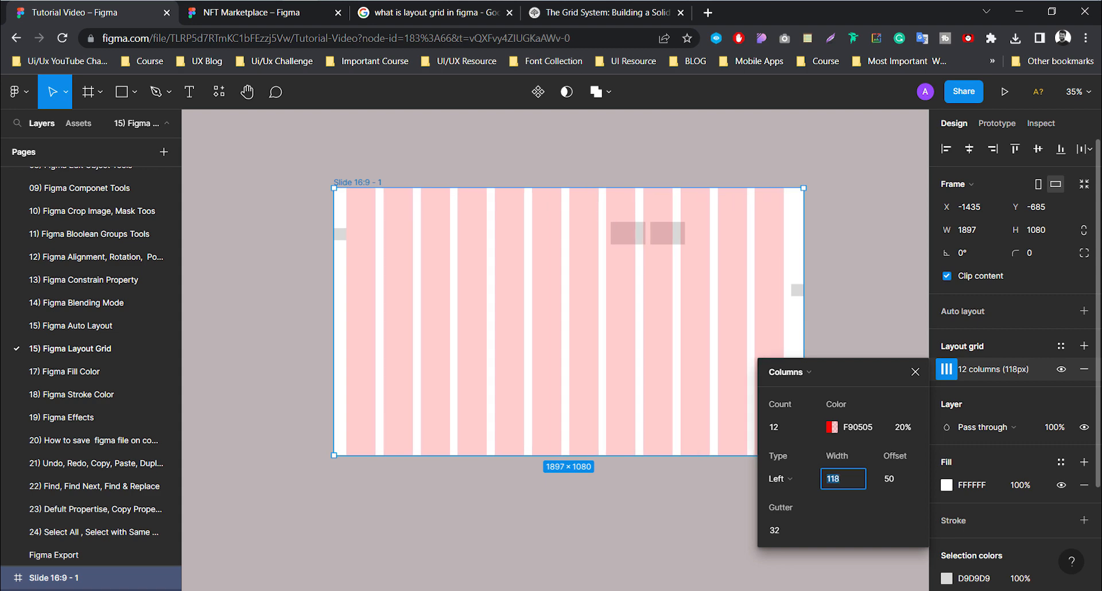
key("Up")
key("Up")
key("Up")
key("Down")
scroll(831, 301, "up", 3)
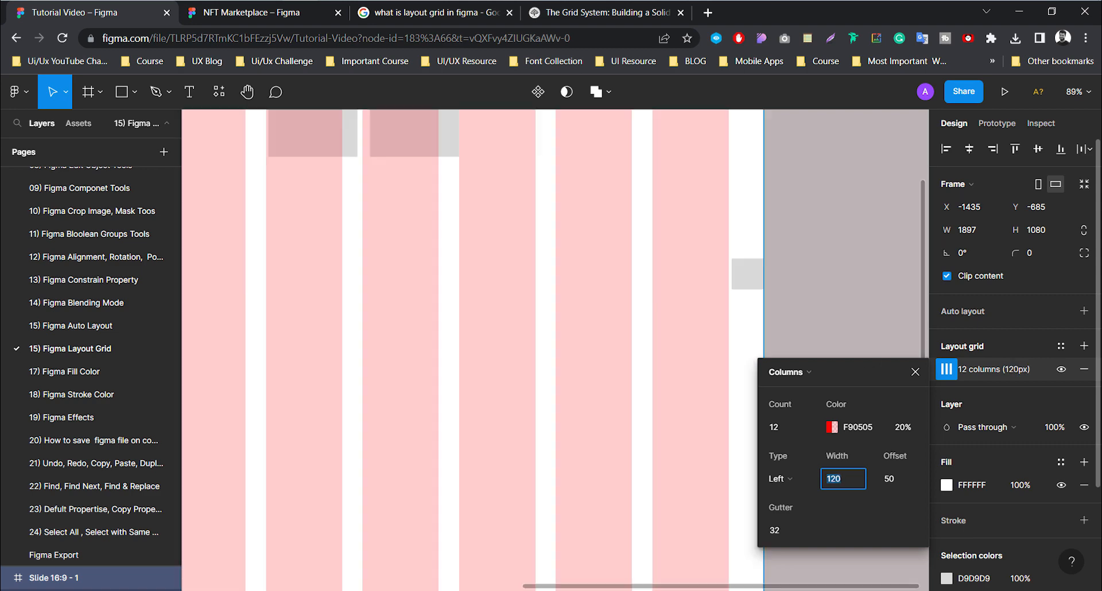
Try column widths of 122 and 121, and set the width back to 120.
type("122")
key("Return")
left_click(843, 478)
type("121")
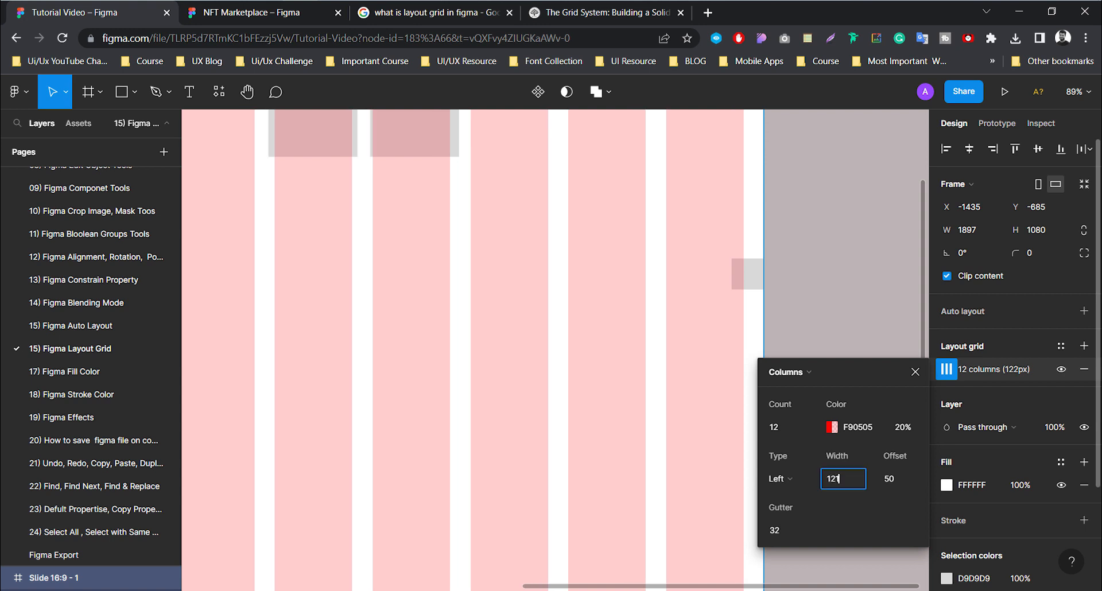
key("Return")
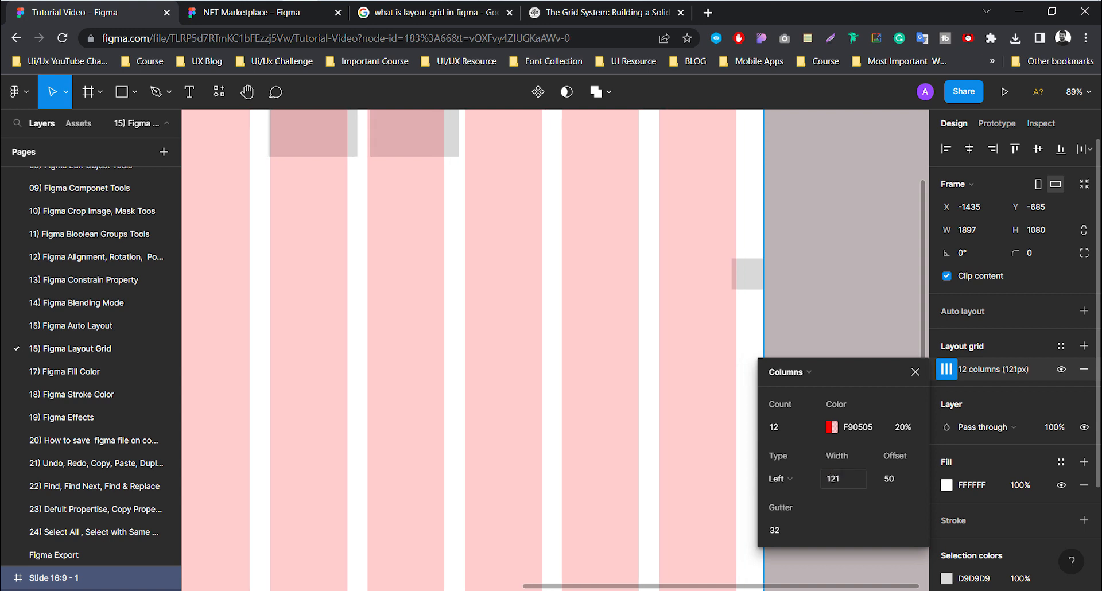
left_click(843, 479)
type("120")
key("Return")
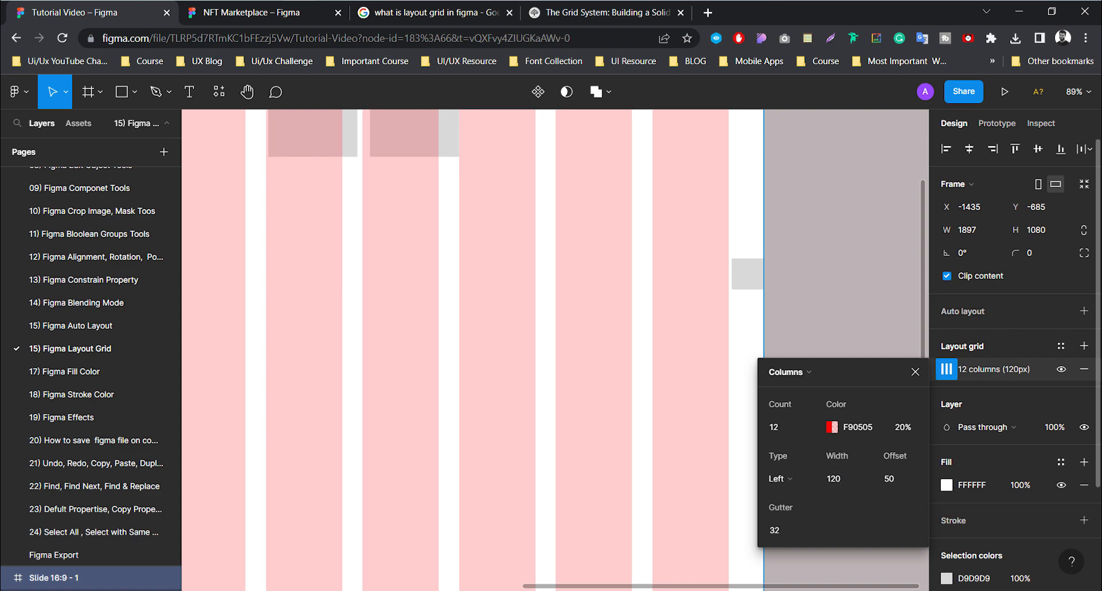
scroll(686, 350, "down", 5)
left_click(769, 287)
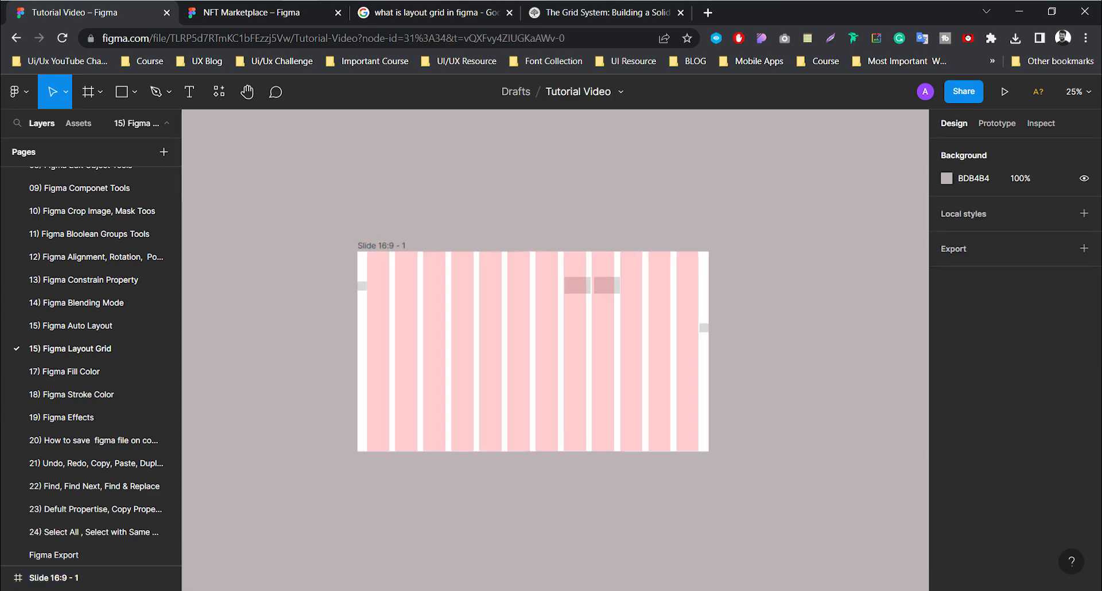
Select the slide frame and set its column grid's gutter to 20.
scroll(456, 348, "up", 1)
left_click(352, 217)
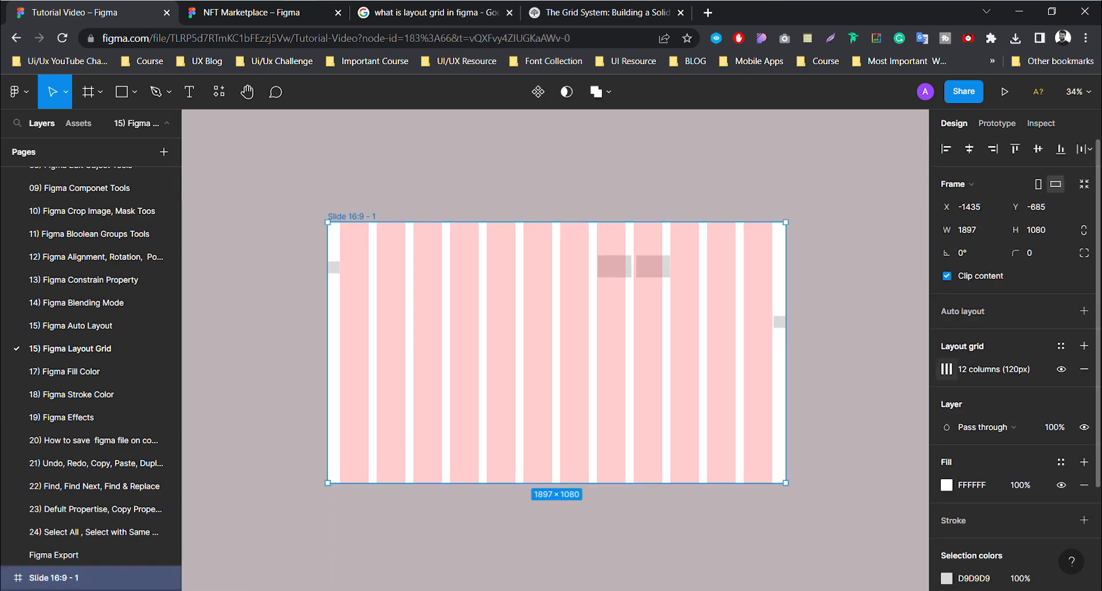
left_click(947, 370)
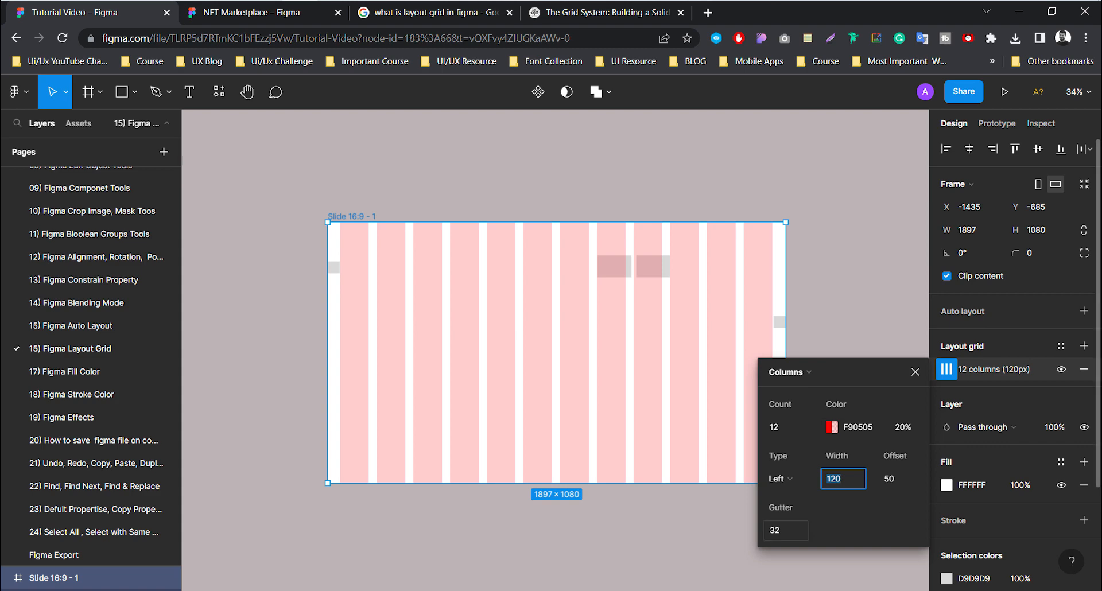
left_click(786, 531)
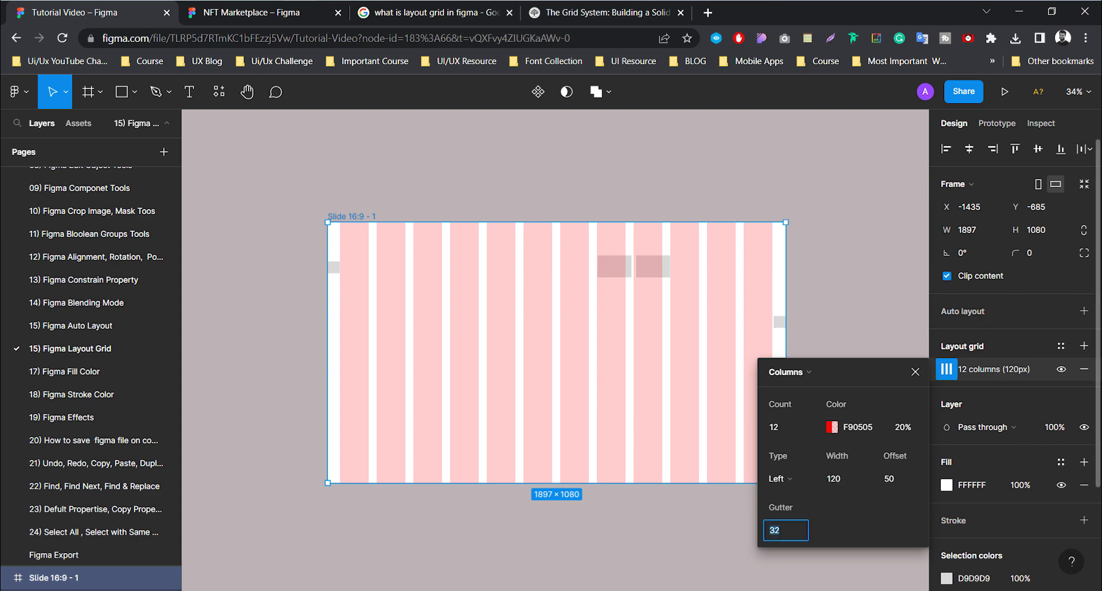
type("20")
key("Return")
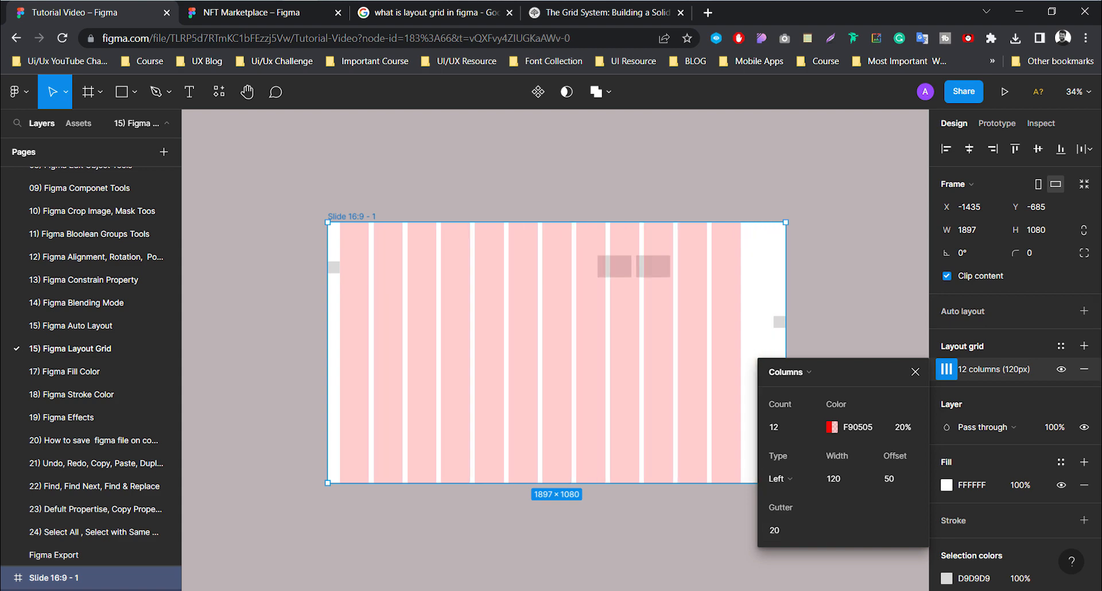
Change the column grid's alignment type to Right.
scroll(556, 356, "up", 1)
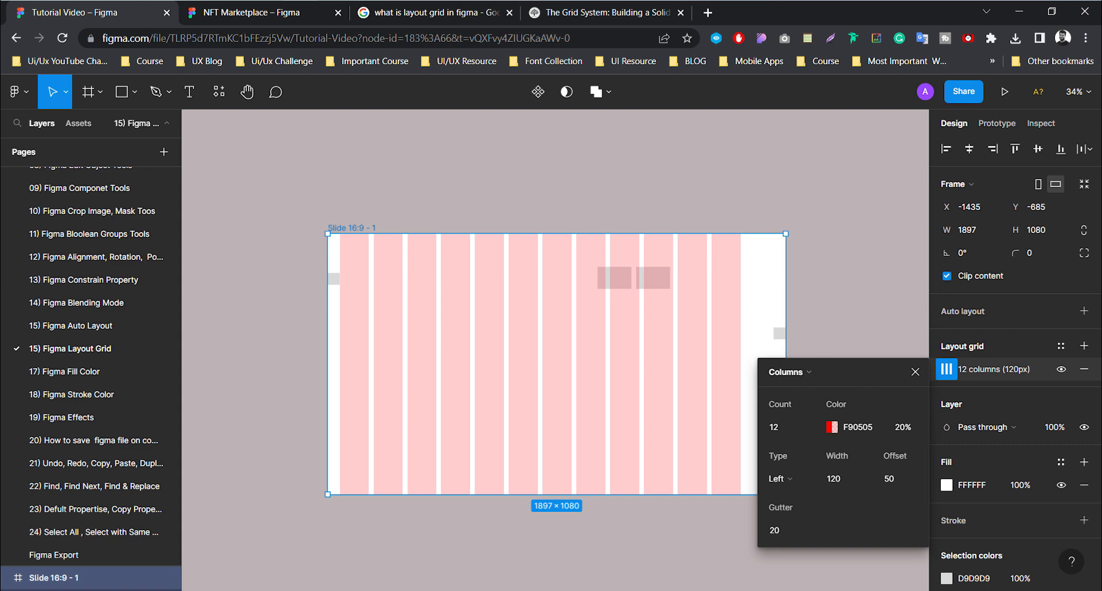
scroll(752, 329, "up", 1)
left_click(785, 531)
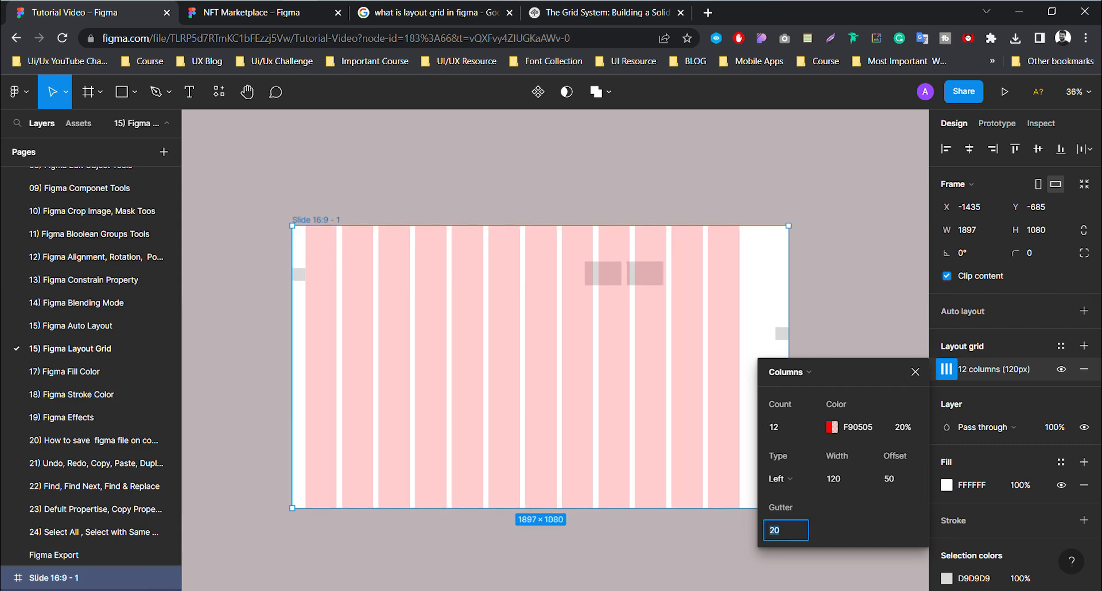
scroll(677, 430, "up", 3)
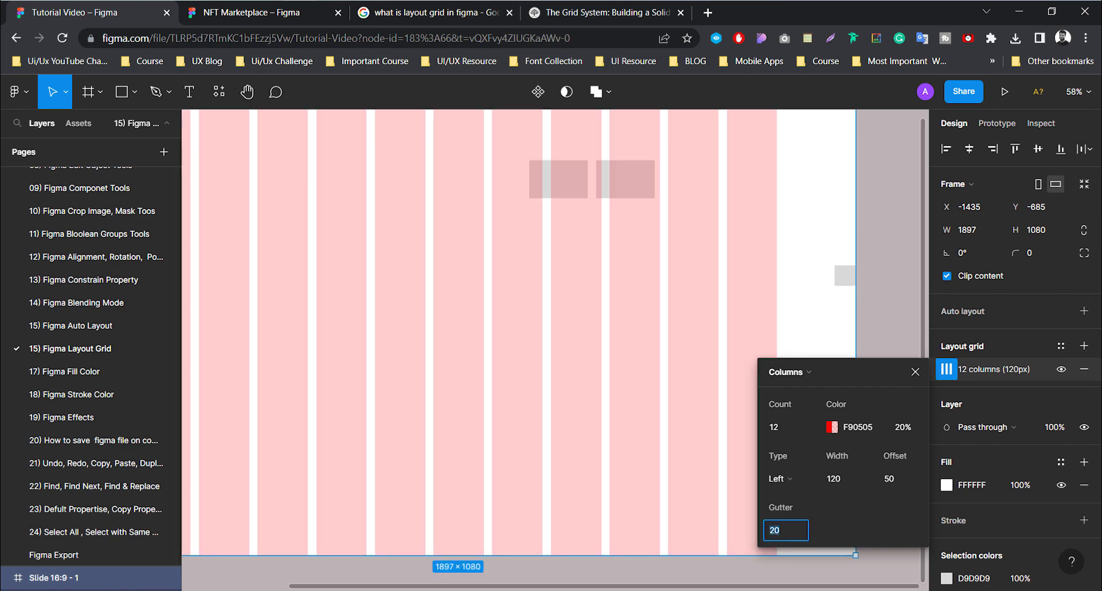
scroll(590, 305, "down", 2)
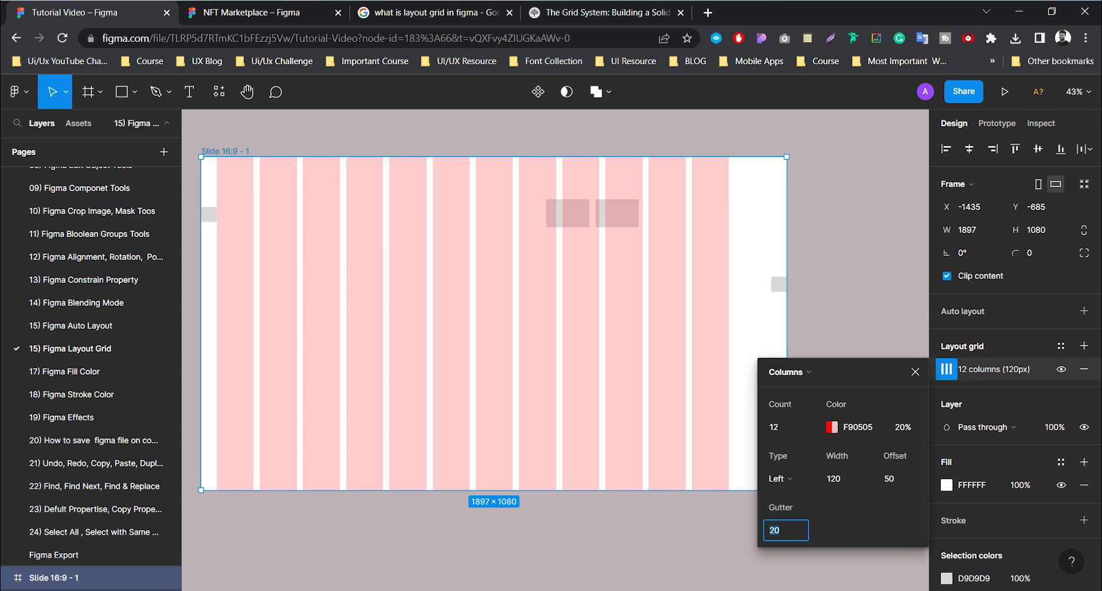
left_click(792, 479)
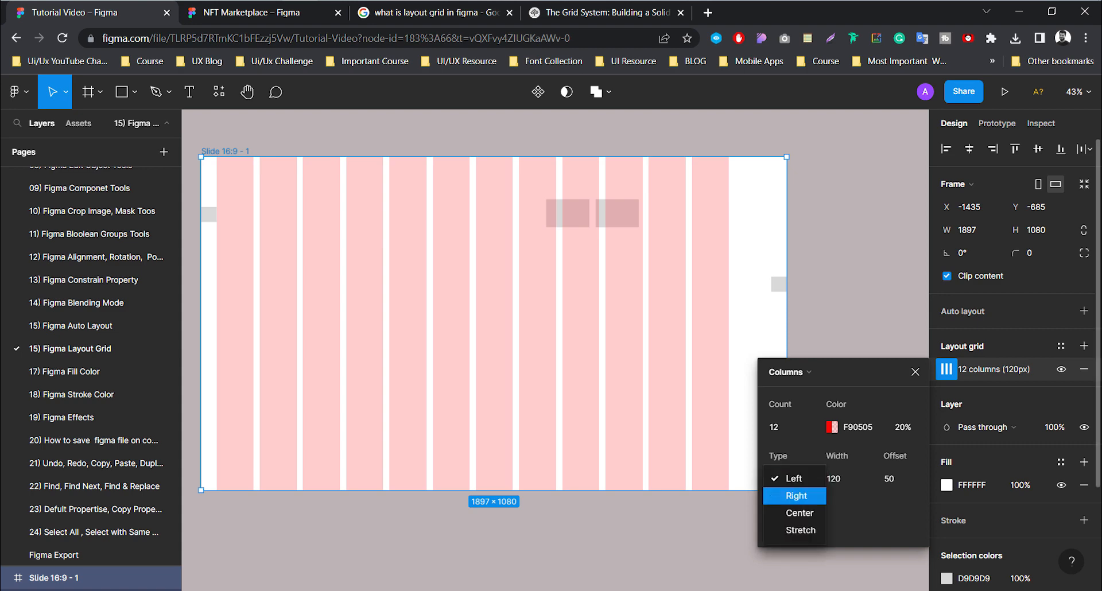
left_click(782, 495)
scroll(631, 402, "down", 1)
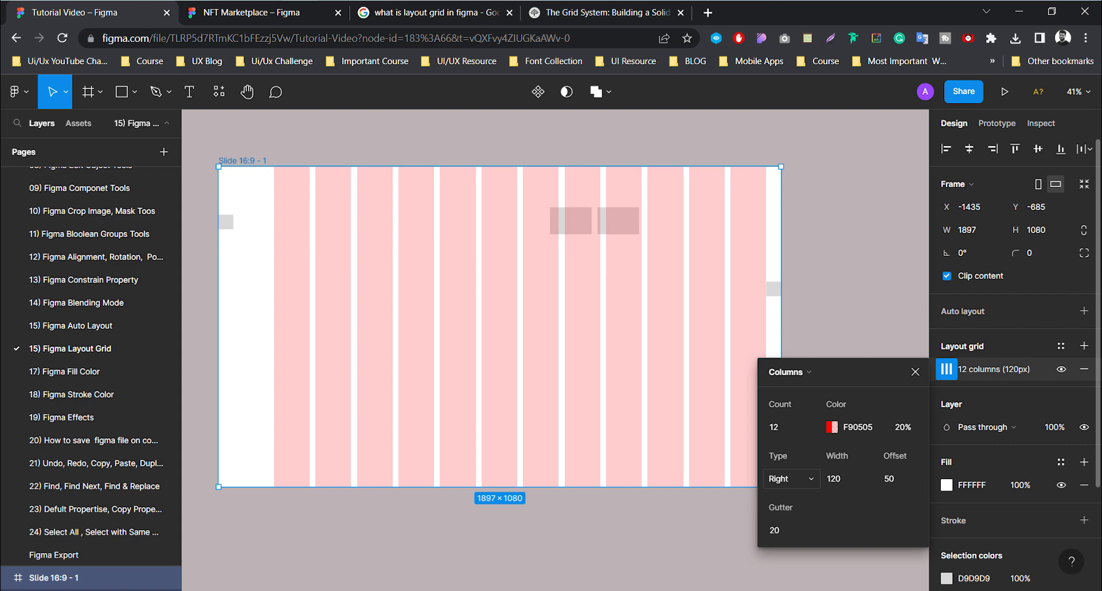
Reselect the slide frame and change its column grid's alignment type to Center.
left_click(792, 479)
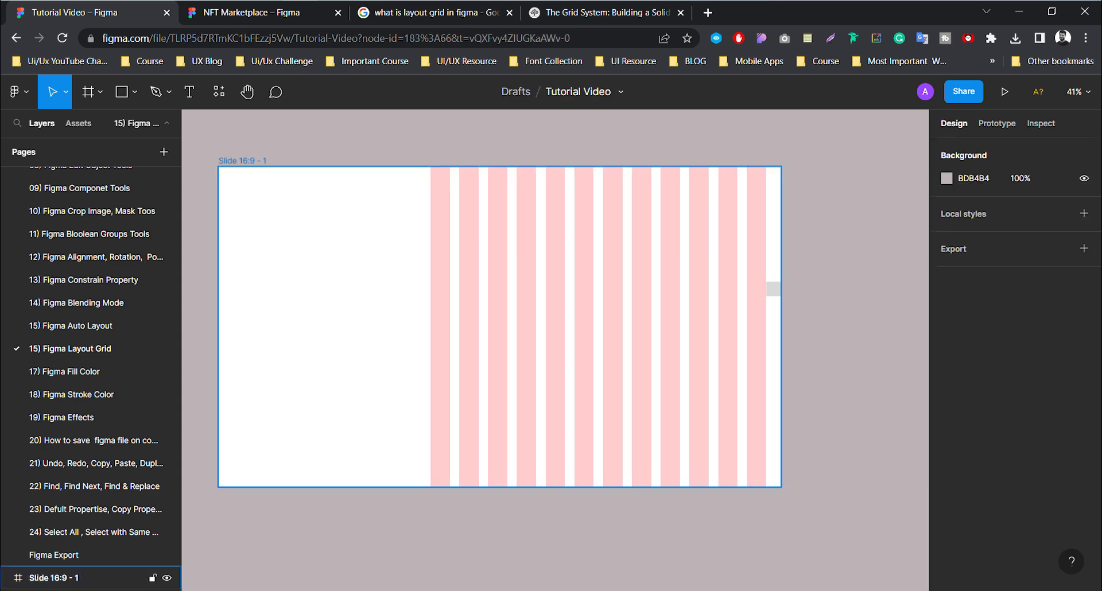
left_click(54, 578)
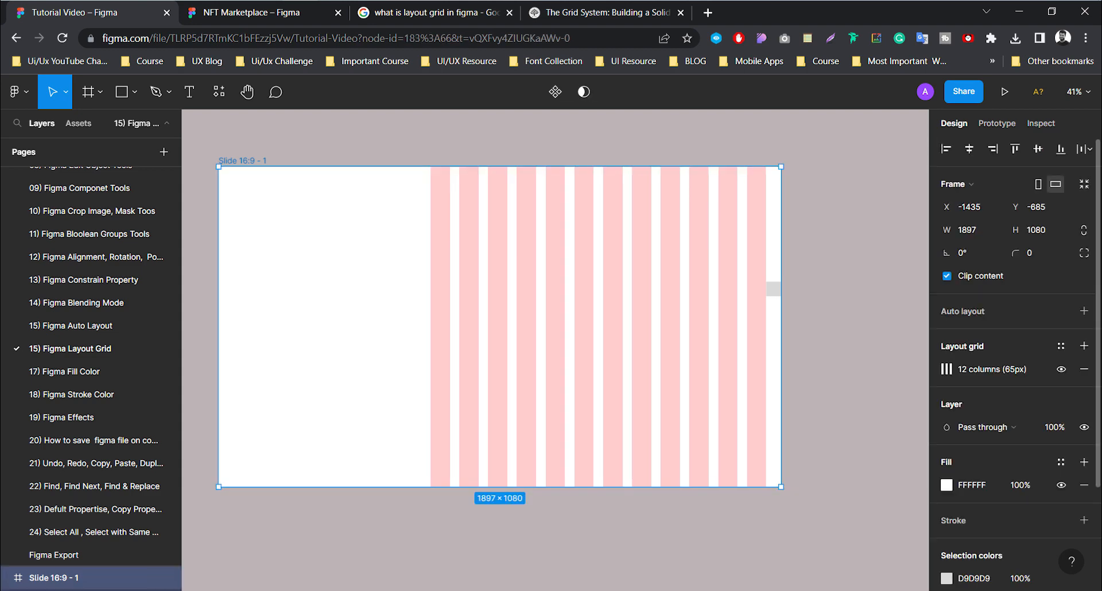
left_click(947, 369)
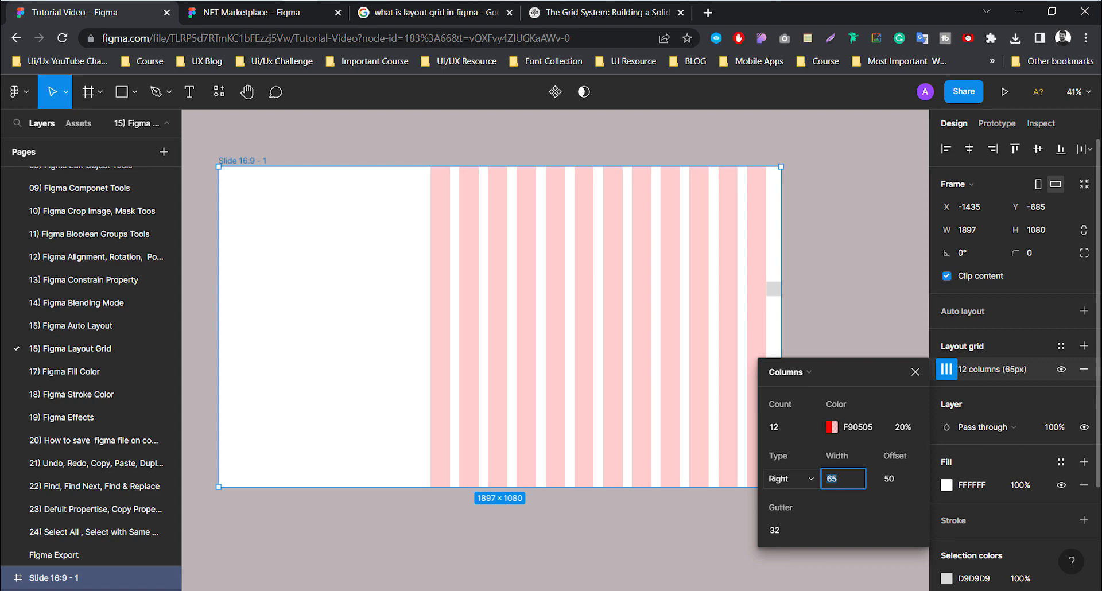
left_click(788, 479)
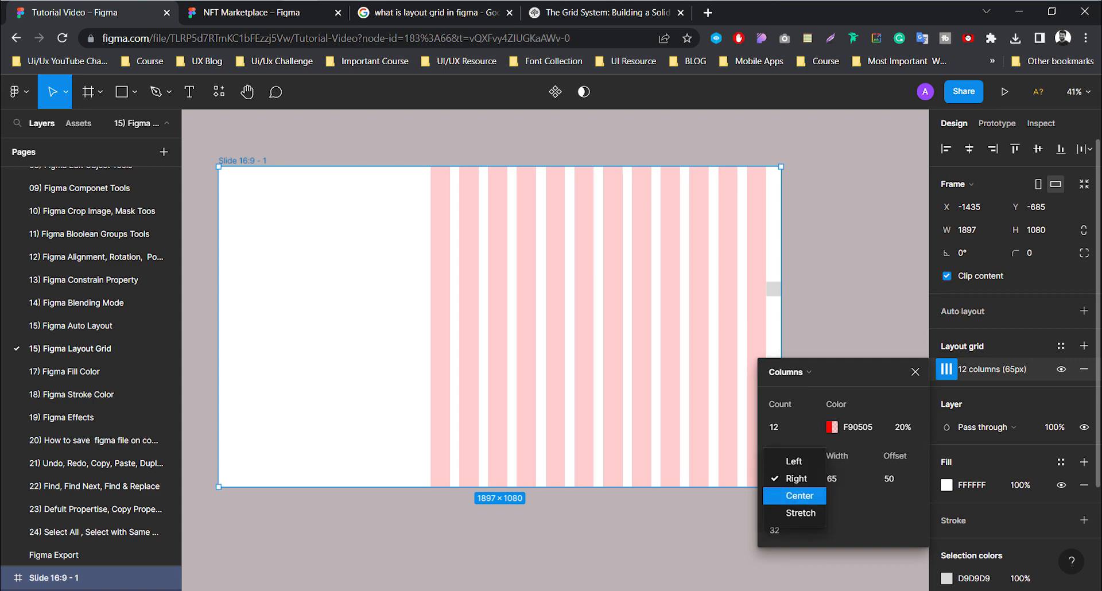
left_click(800, 495)
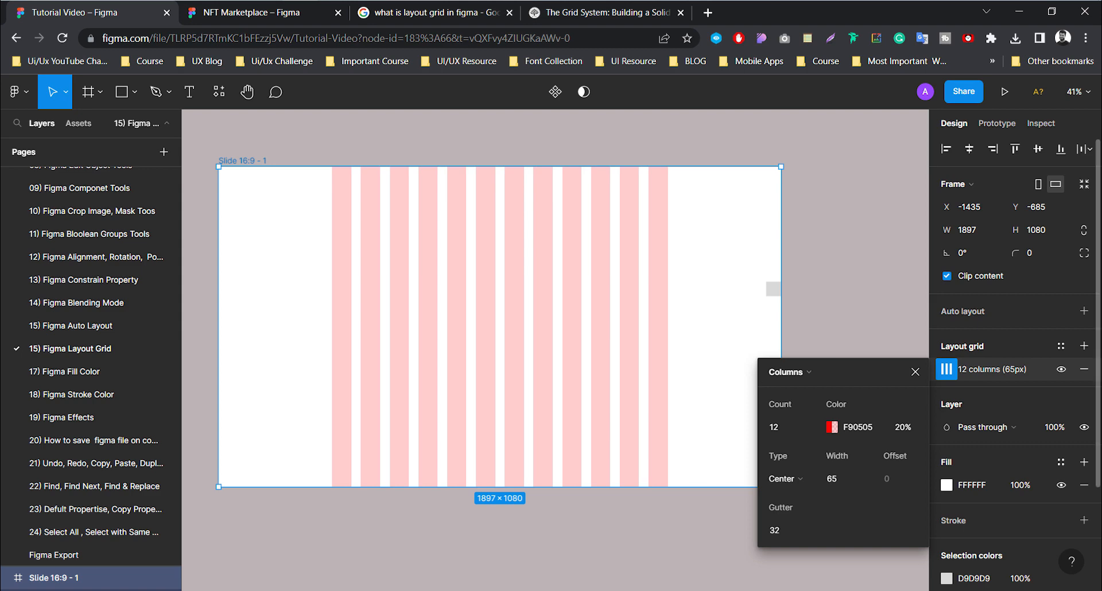
left_click_drag(838, 372, 704, 135)
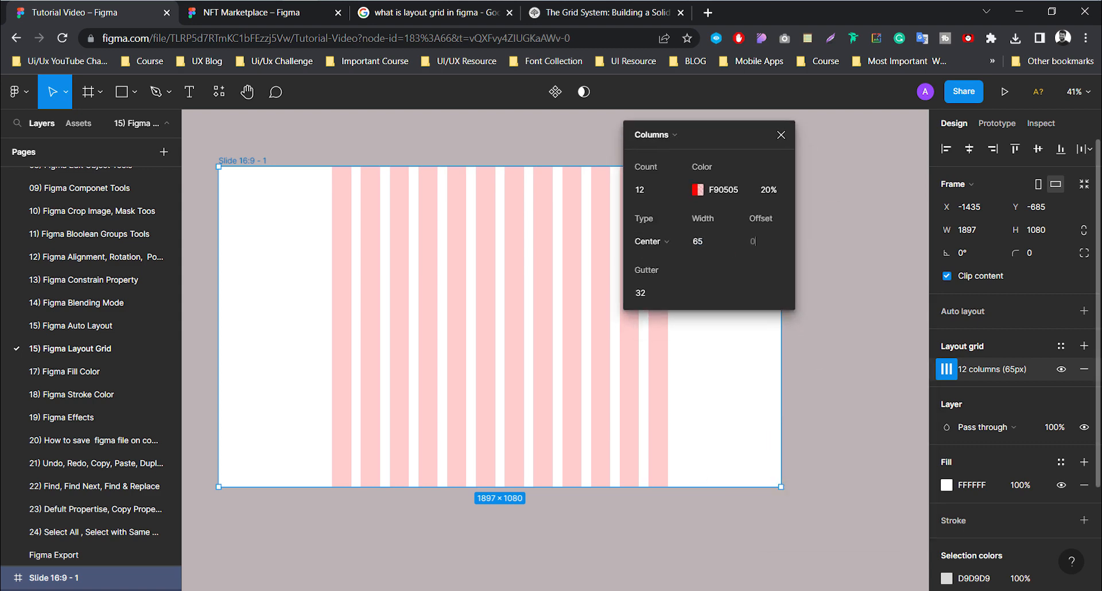
left_click(753, 241)
left_click(652, 241)
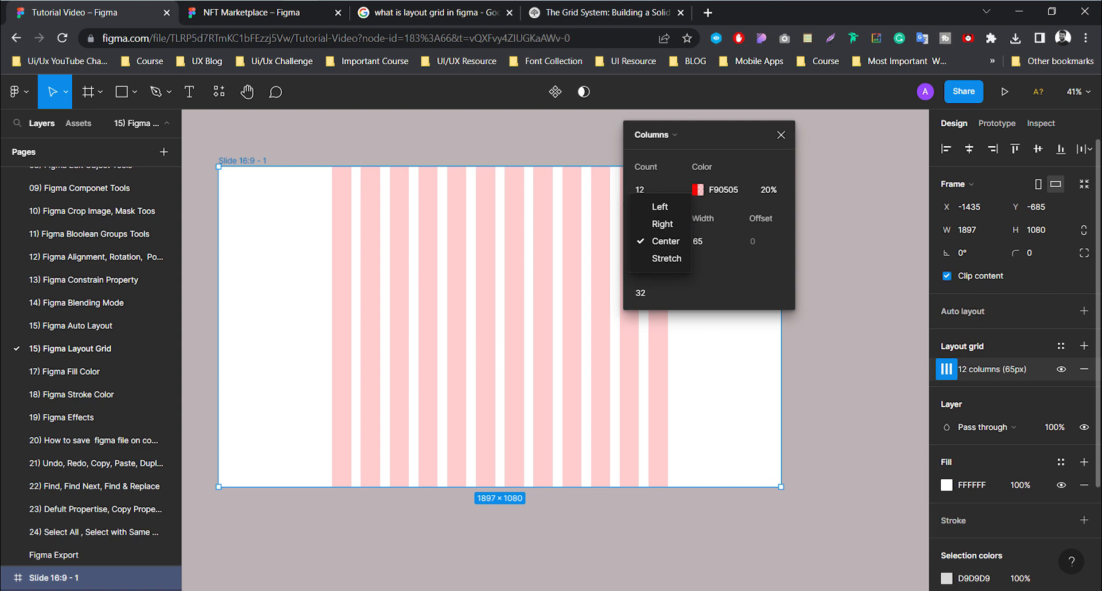
key("Escape")
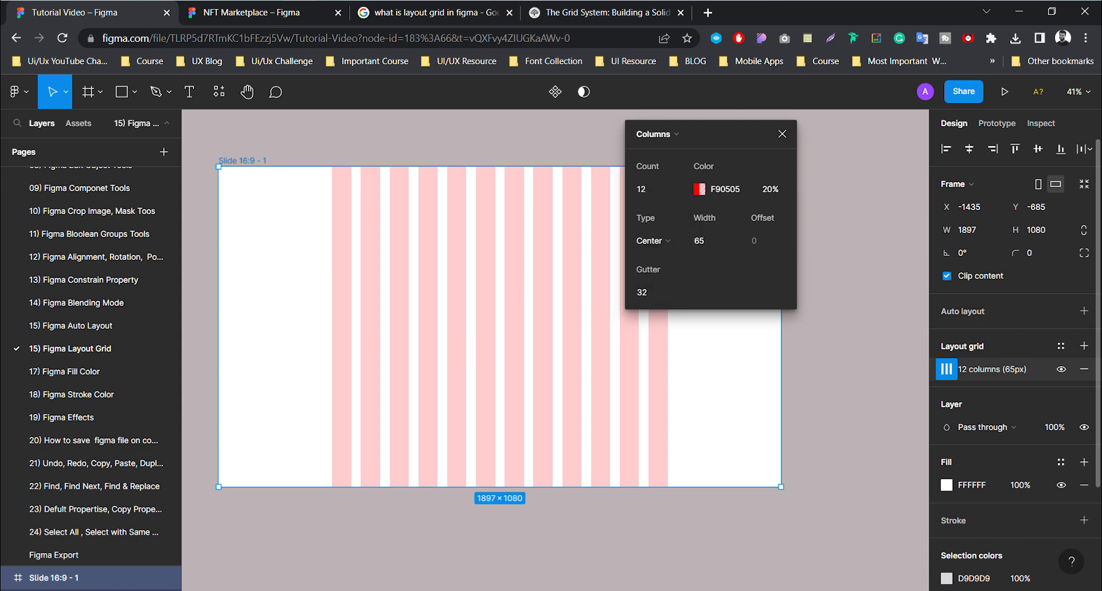
Move the column grid settings aside and set the centered columns' width to 100.
left_click_drag(718, 134, 795, 179)
left_click_drag(792, 286, 753, 287)
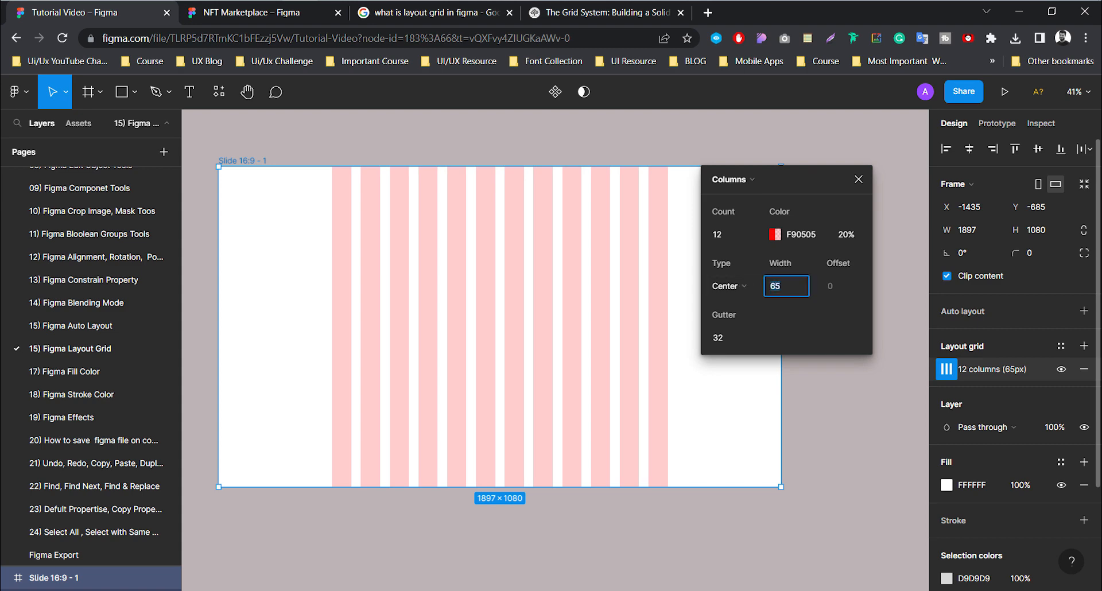
type("100")
key("Return")
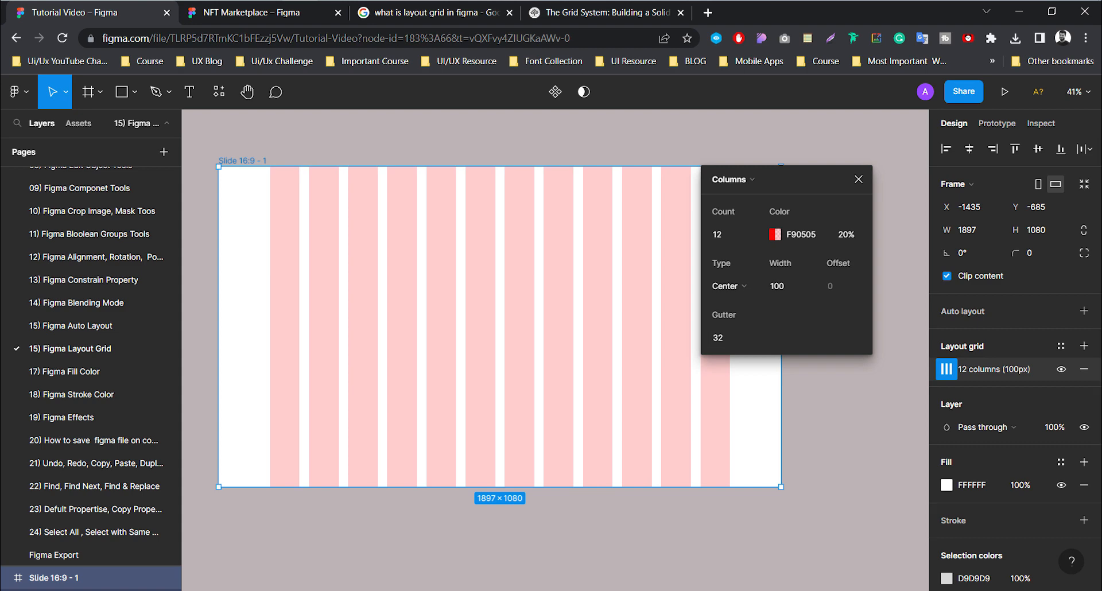
Reposition the column grid settings over the canvas and set the slide frame's width to 1920.
left_click_drag(804, 180, 837, 209)
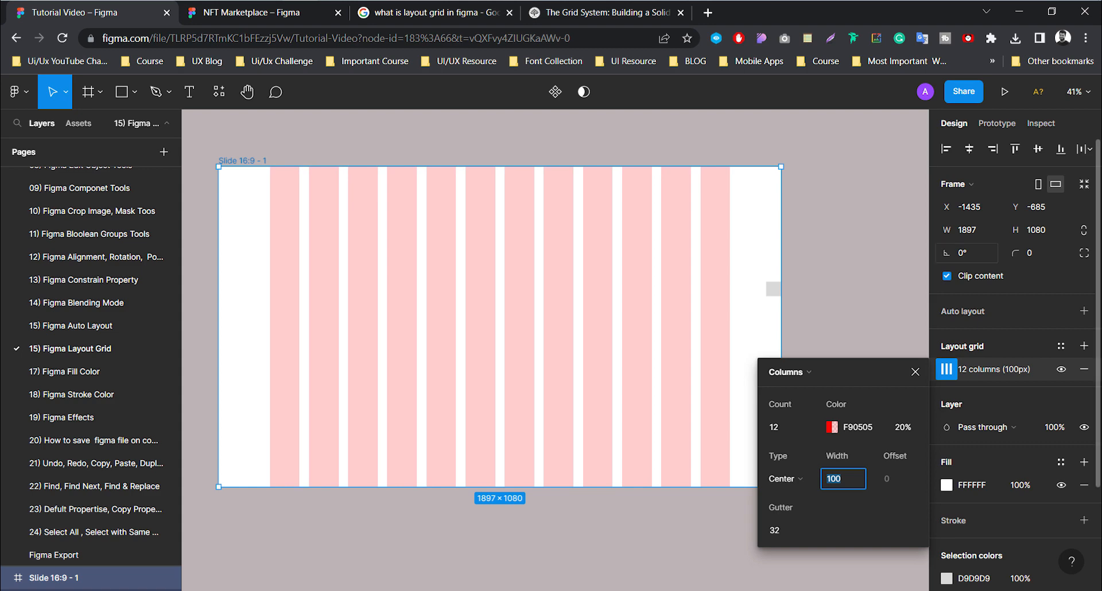
left_click_drag(850, 372, 726, 224)
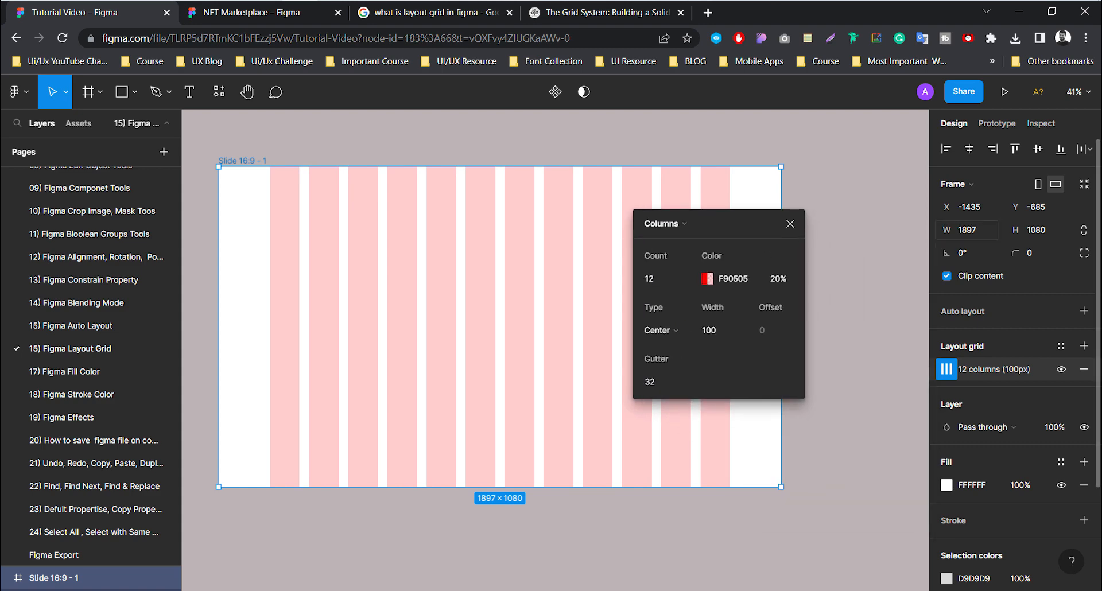
left_click(967, 230)
type("1920")
key("Return")
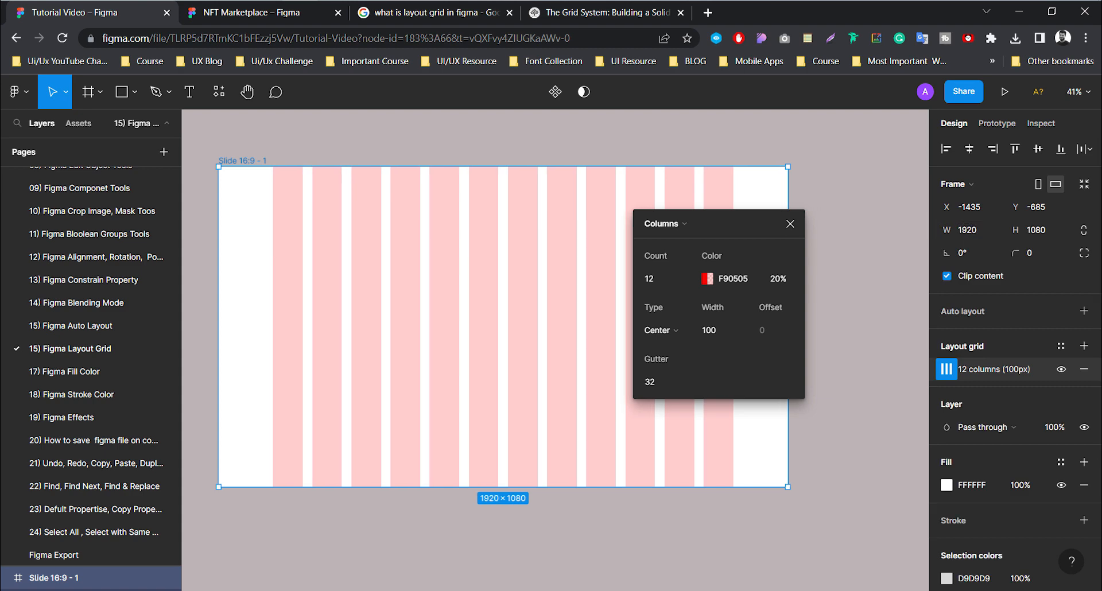
Try a column width of 125 on the centered grid, and set the width back to 65.
left_click(718, 331)
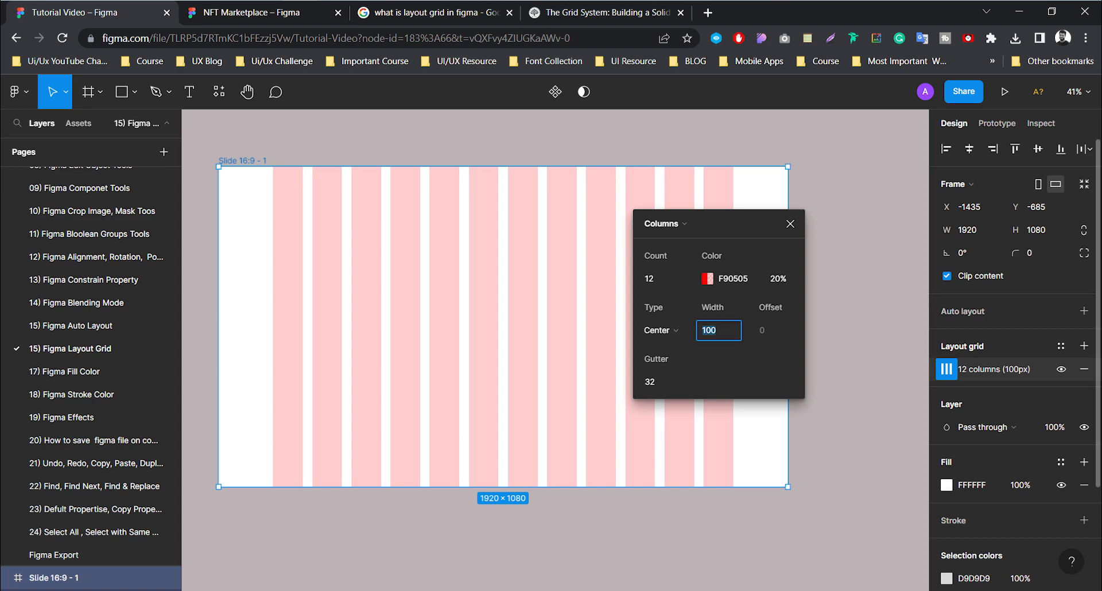
type("125")
key("Return")
type("65")
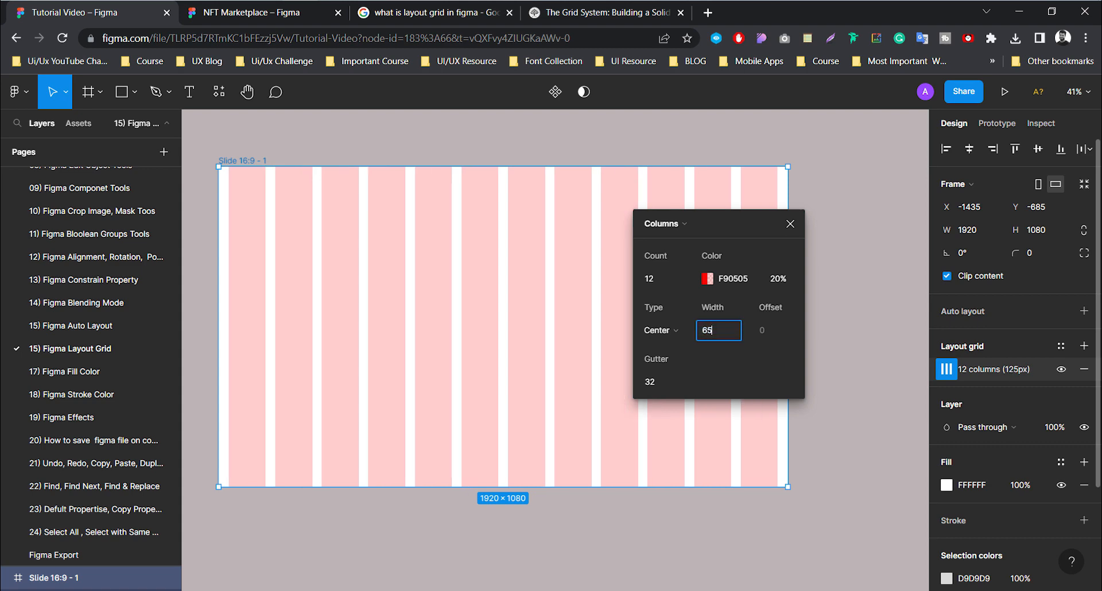
key("Return")
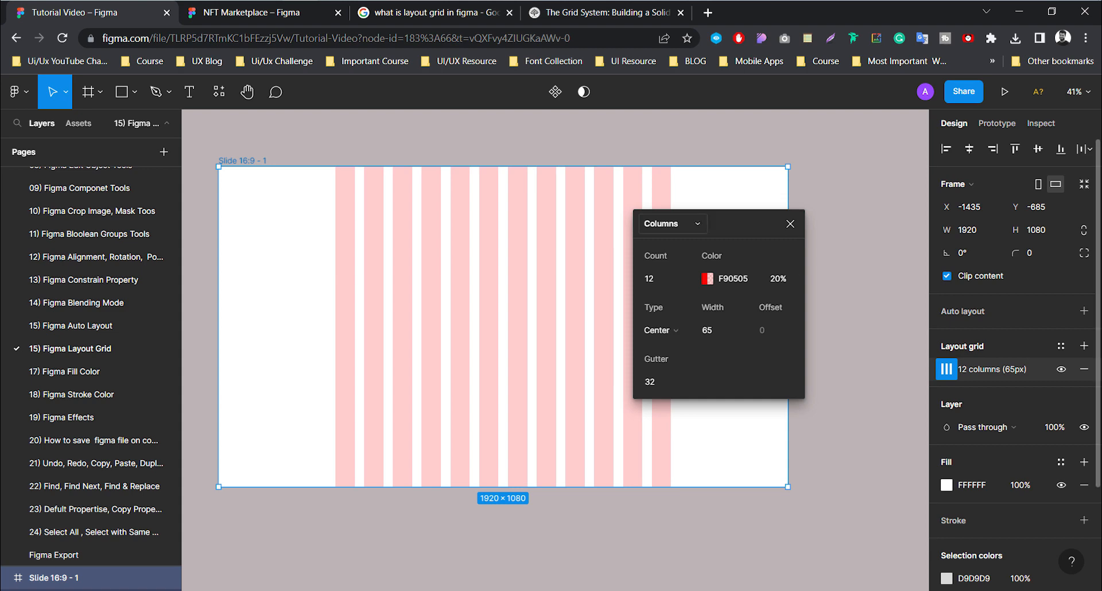
Change the slide frame's layout grid from columns to rows and move its settings away from the middle of the frame.
left_click(672, 223)
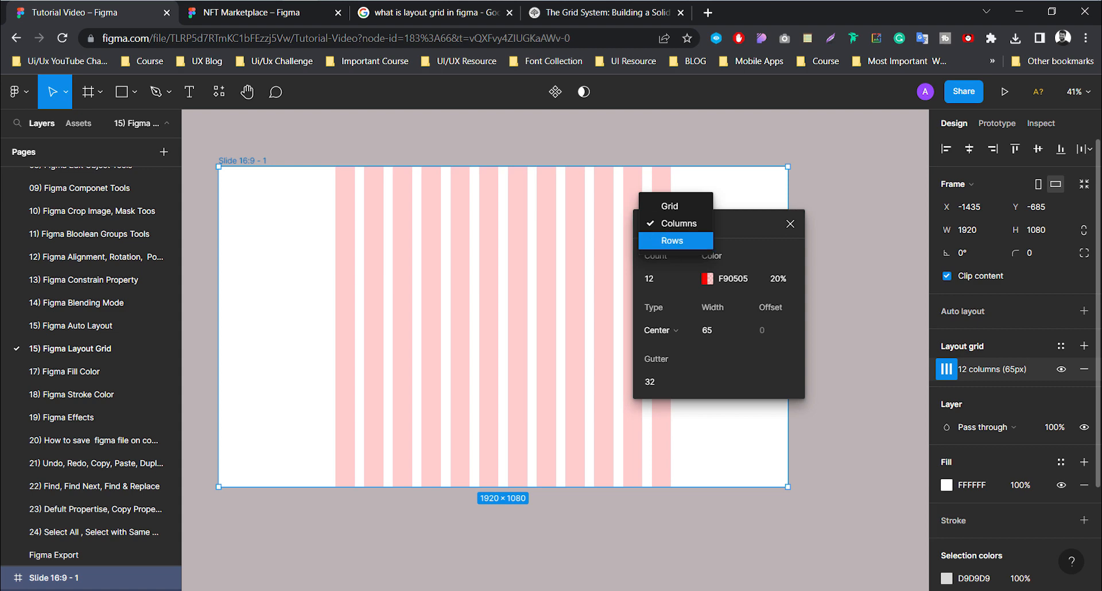
left_click(672, 241)
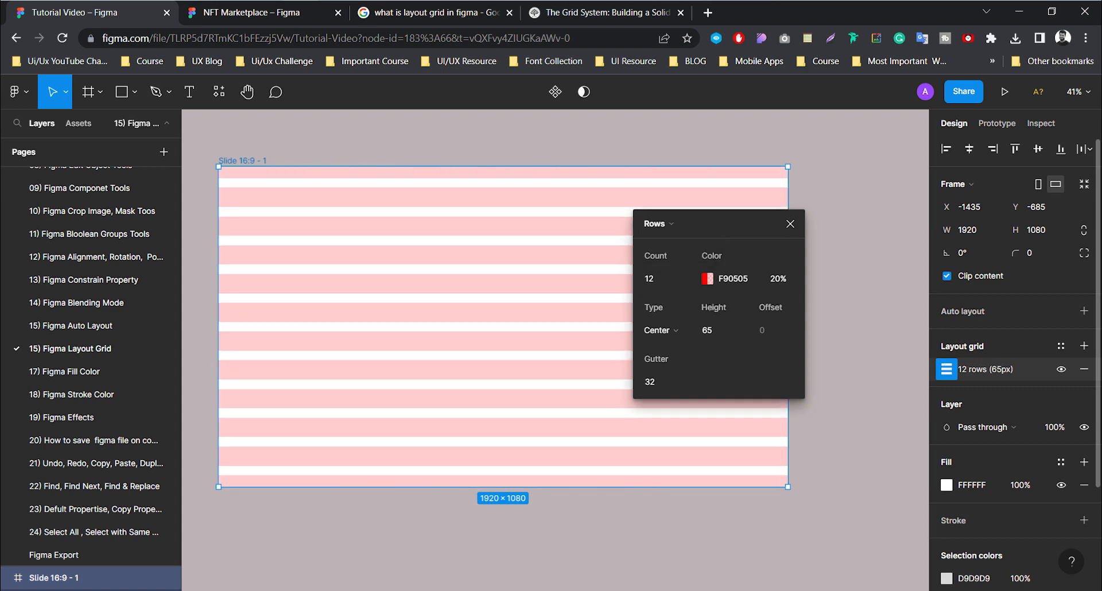
left_click_drag(729, 224, 794, 218)
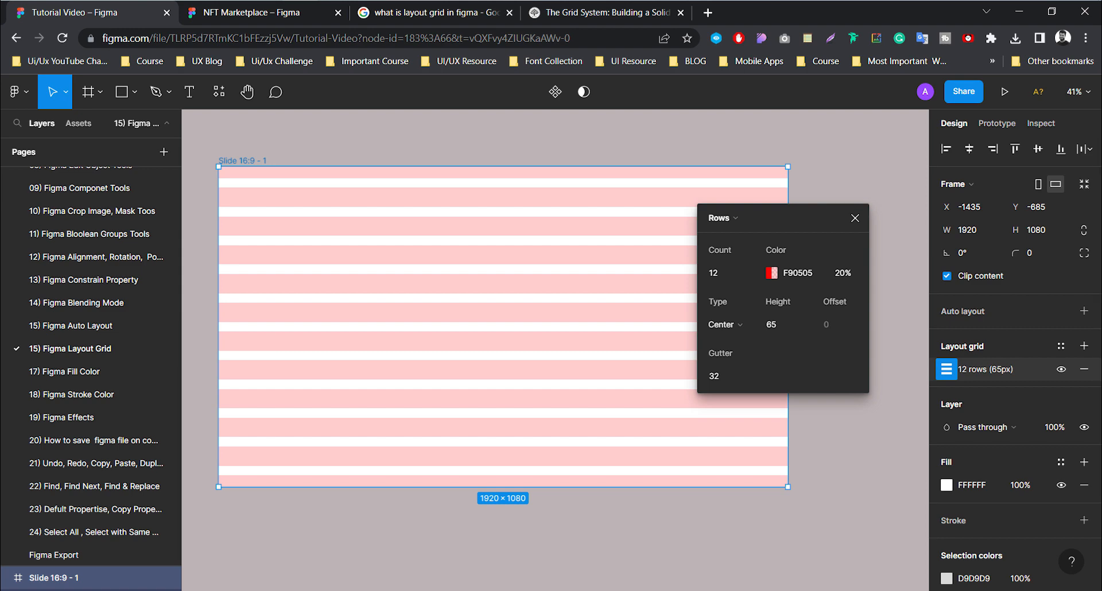
left_click_drag(763, 218, 743, 209)
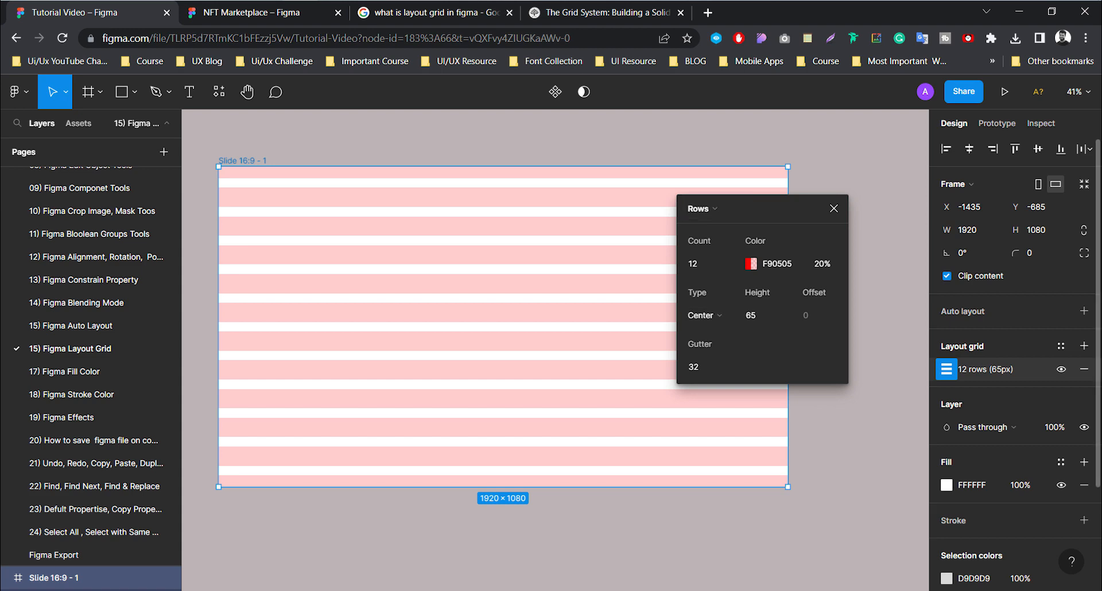
left_click_drag(746, 209, 742, 203)
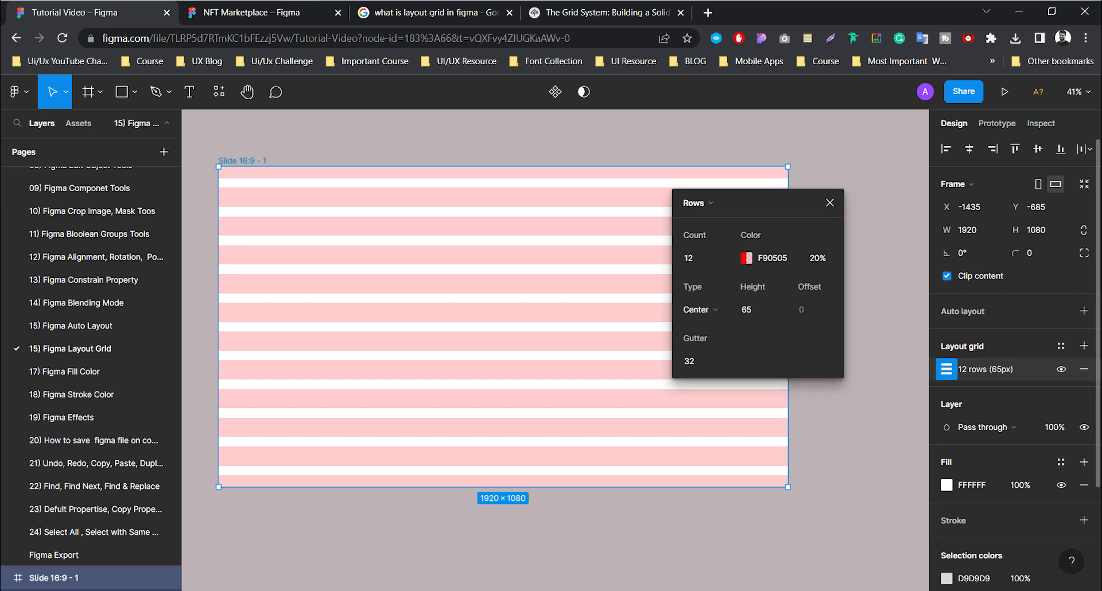
Try the Top and Bottom alignment types on the row grid, and return it to Top.
left_click(705, 309)
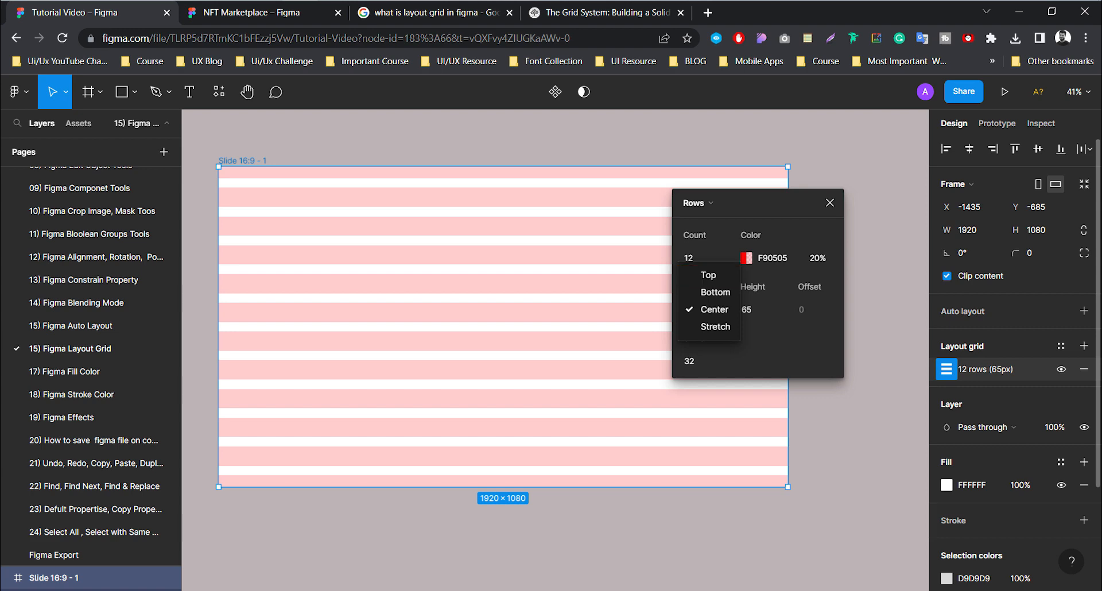
left_click(769, 276)
left_click(714, 310)
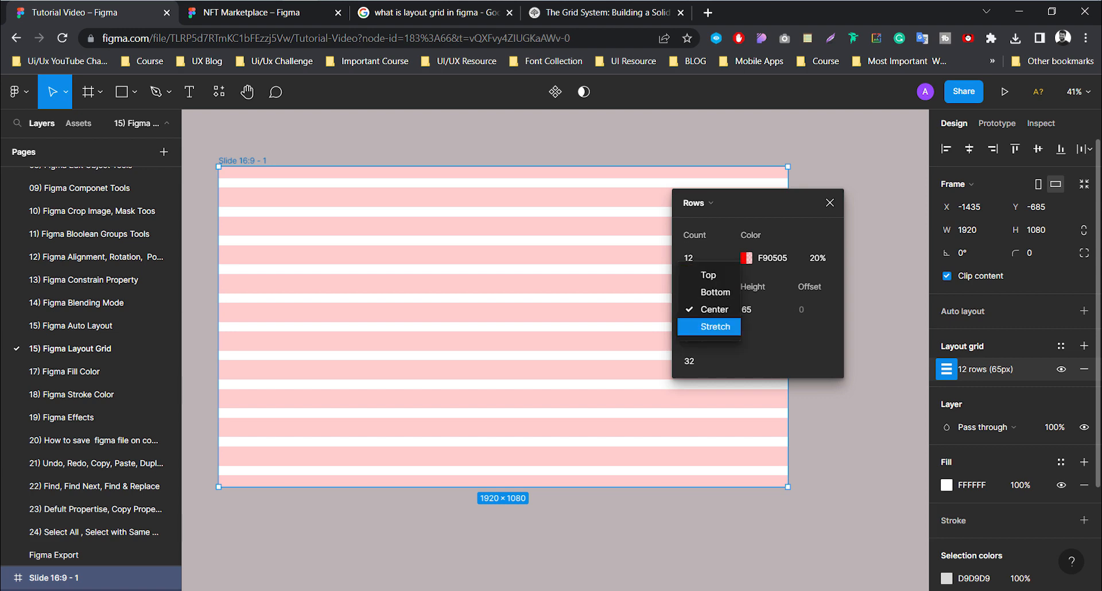
left_click(709, 275)
left_click(706, 309)
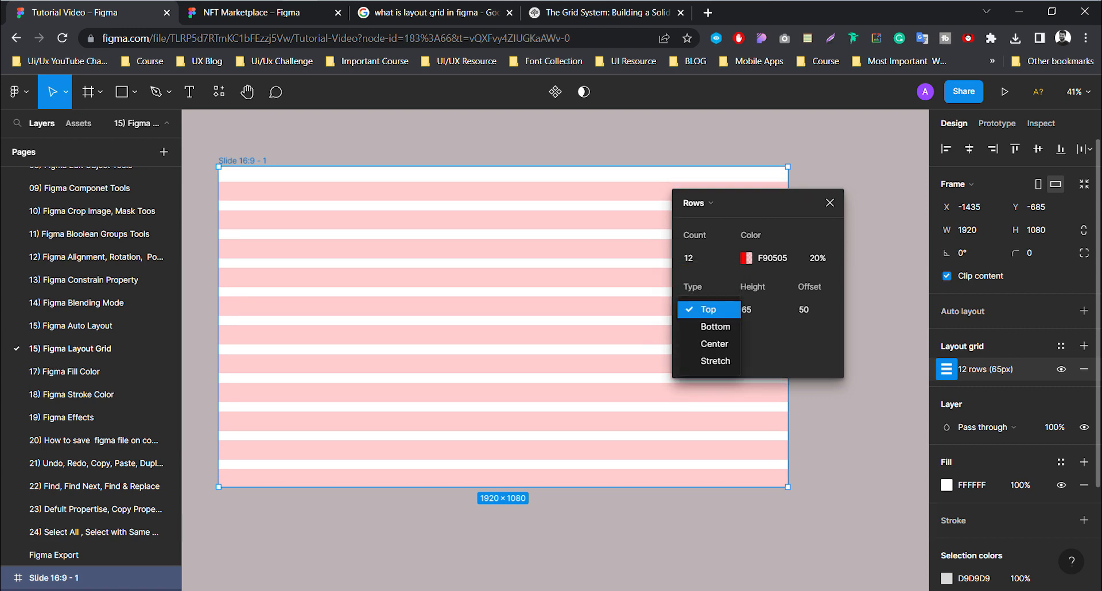
left_click(715, 326)
left_click(708, 309)
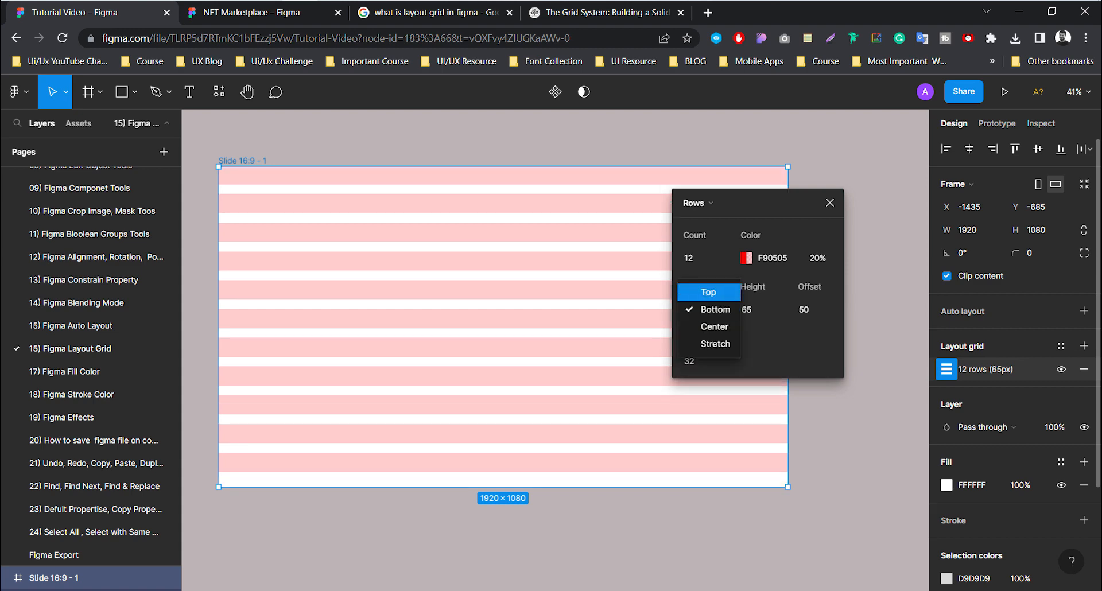
left_click(709, 292)
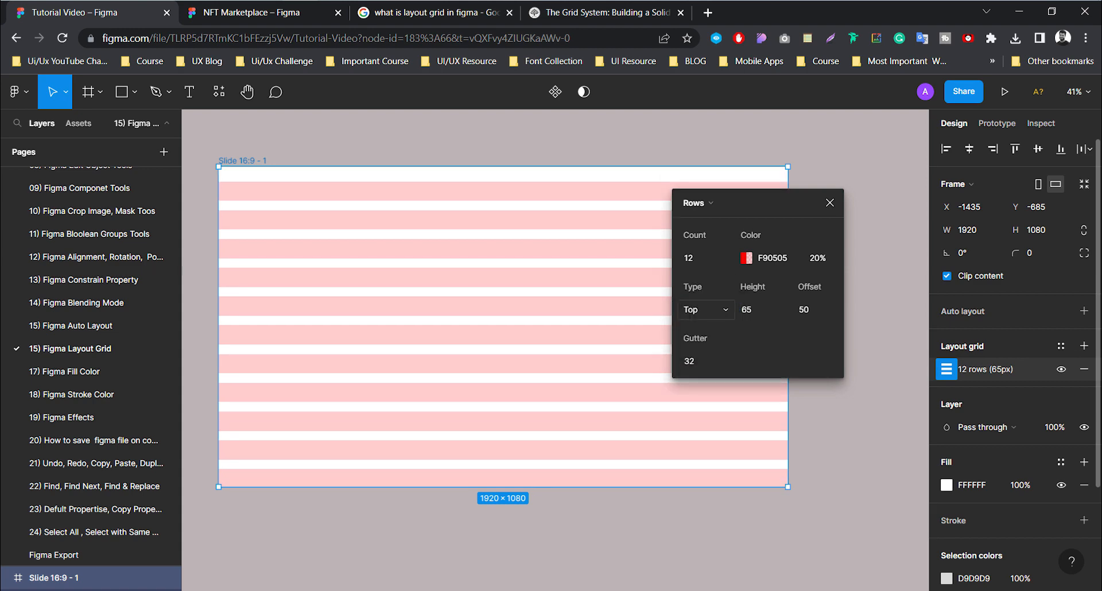
Try the row grid's Bottom alignment type, followed by Center.
left_click(706, 309)
left_click(707, 309)
left_click(707, 310)
left_click(715, 326)
left_click(712, 310)
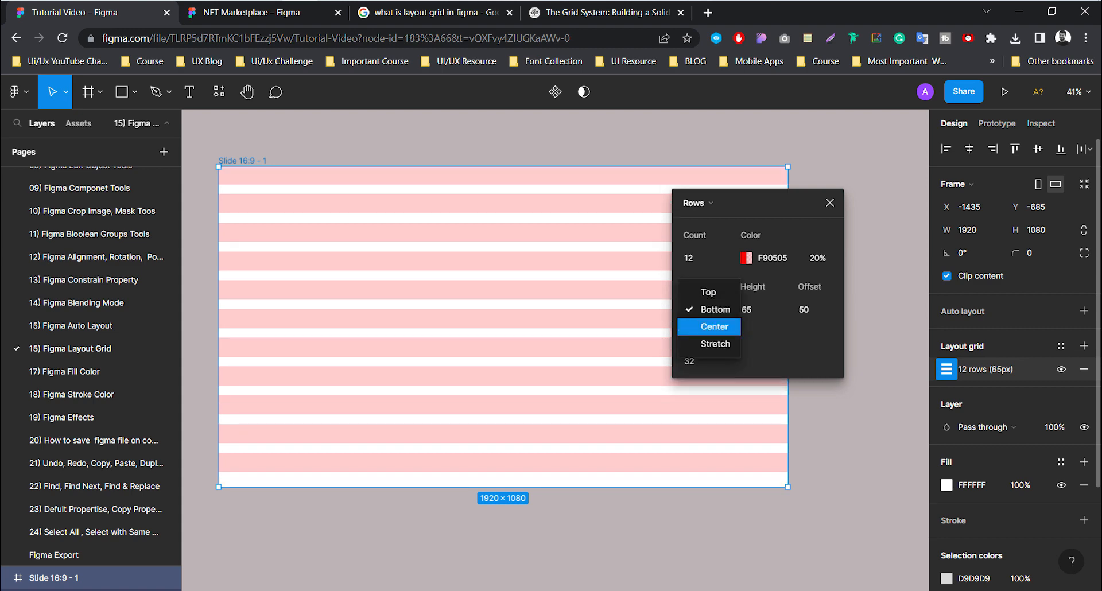
left_click(715, 326)
Change the row grid's alignment type to Stretch.
left_click(707, 309)
left_click(715, 326)
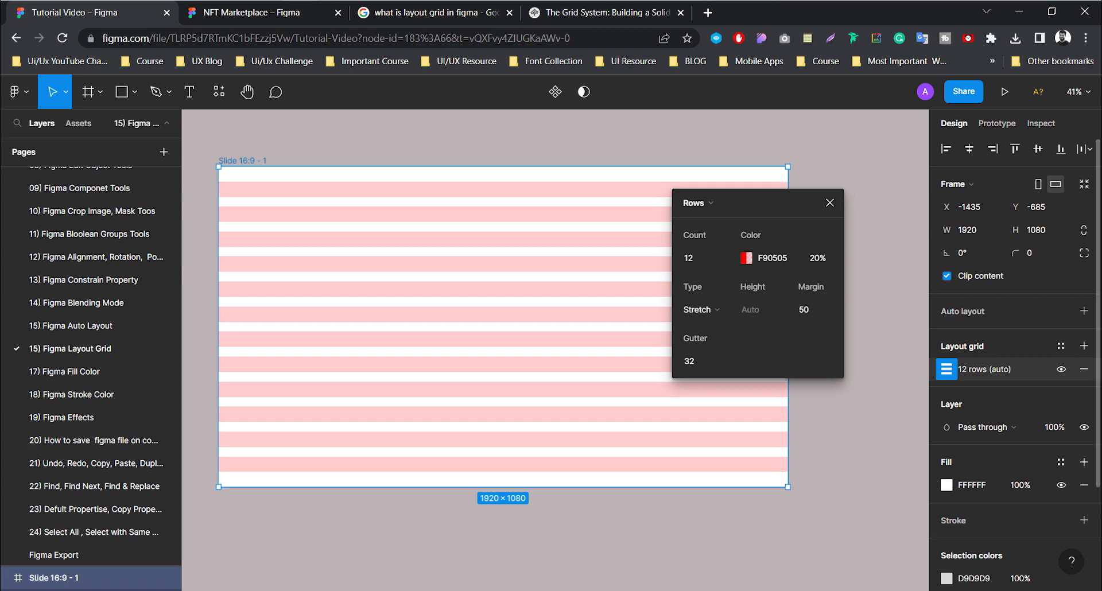
left_click(706, 309)
left_click(706, 310)
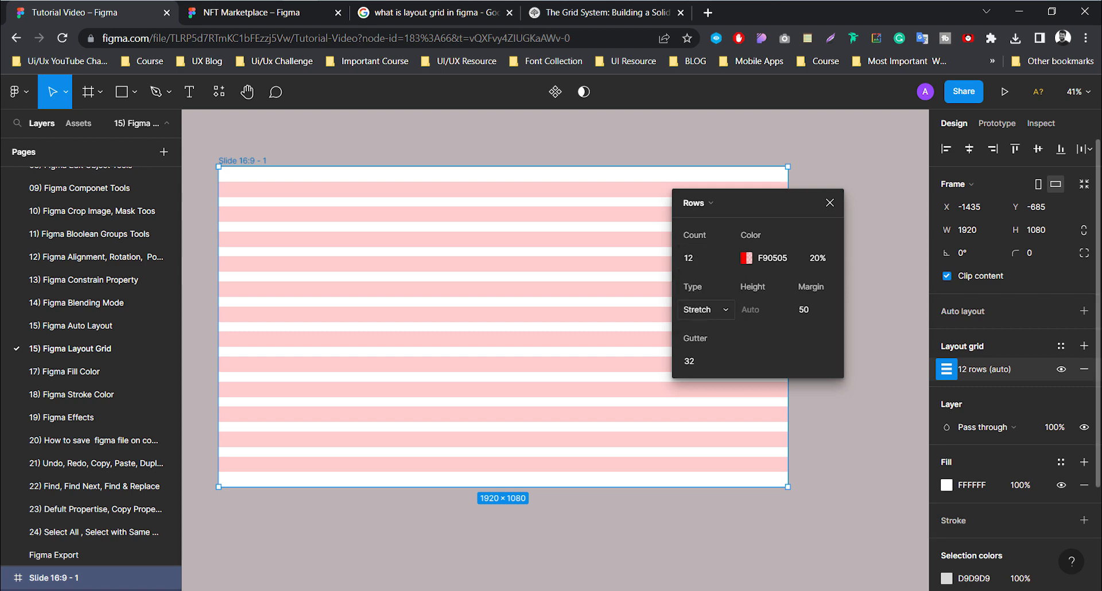